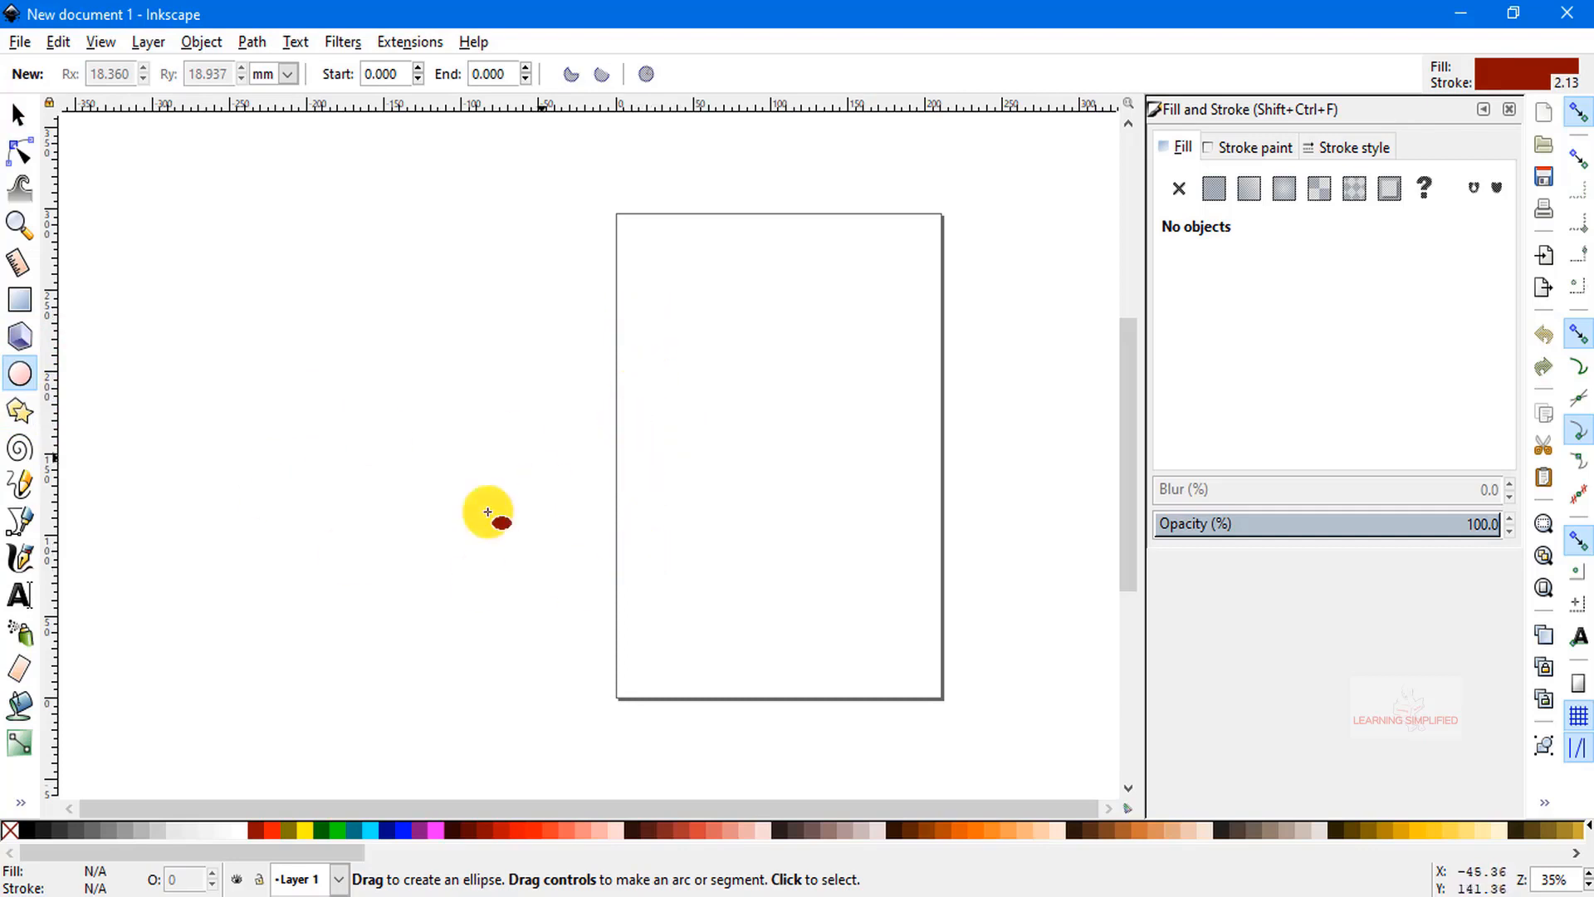
Draw a large dark red ellipse across the upper part of the page with the Ellipse tool.
click(18, 115)
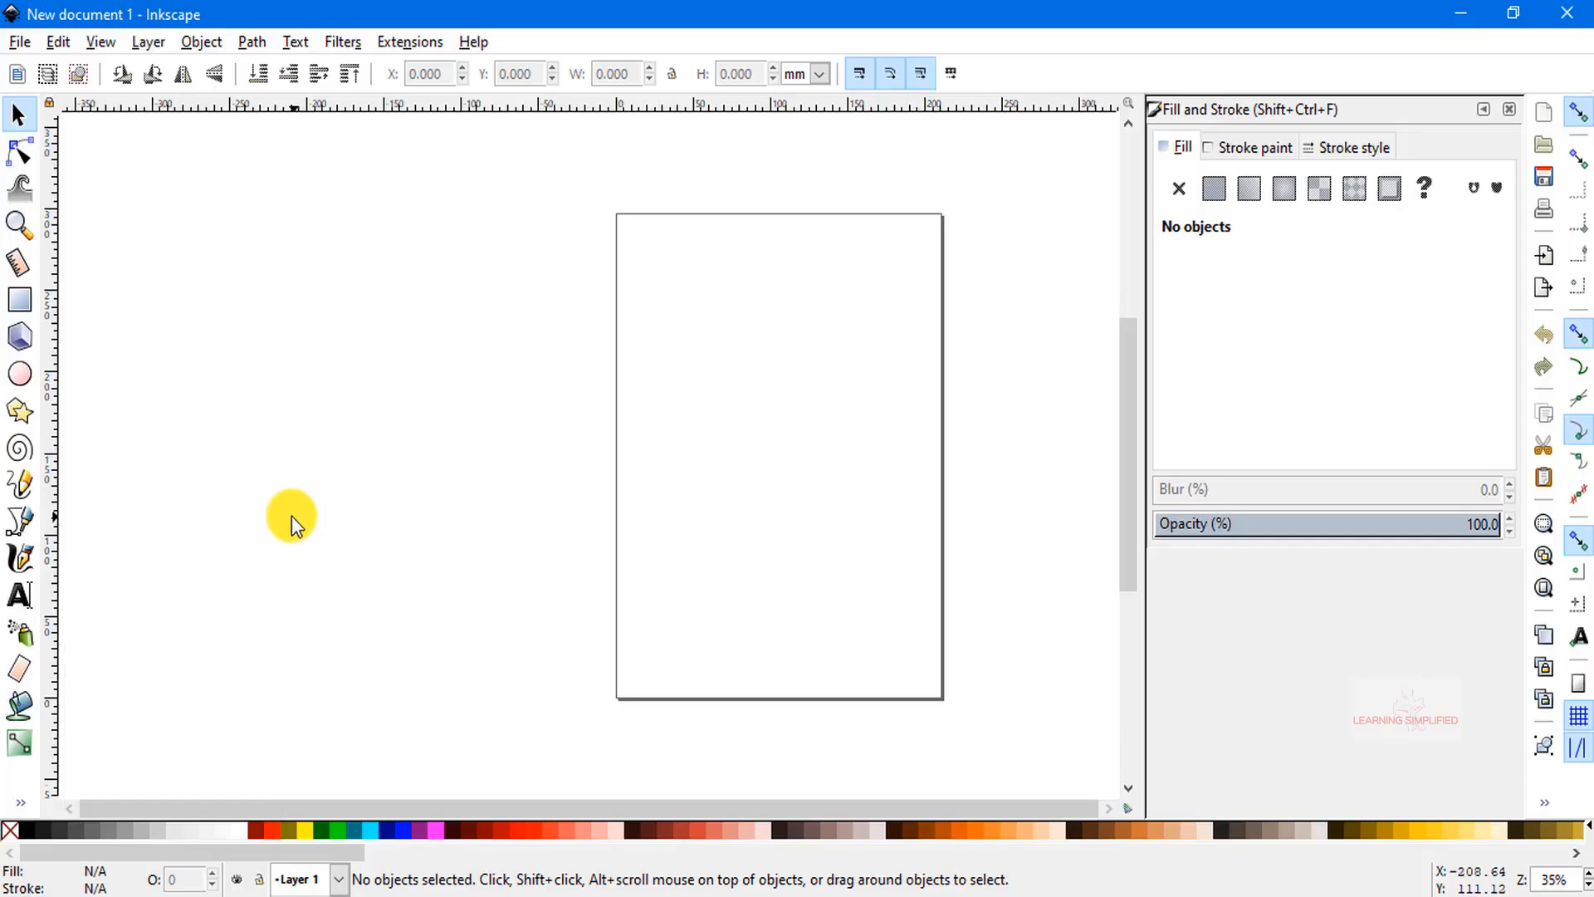
click(20, 376)
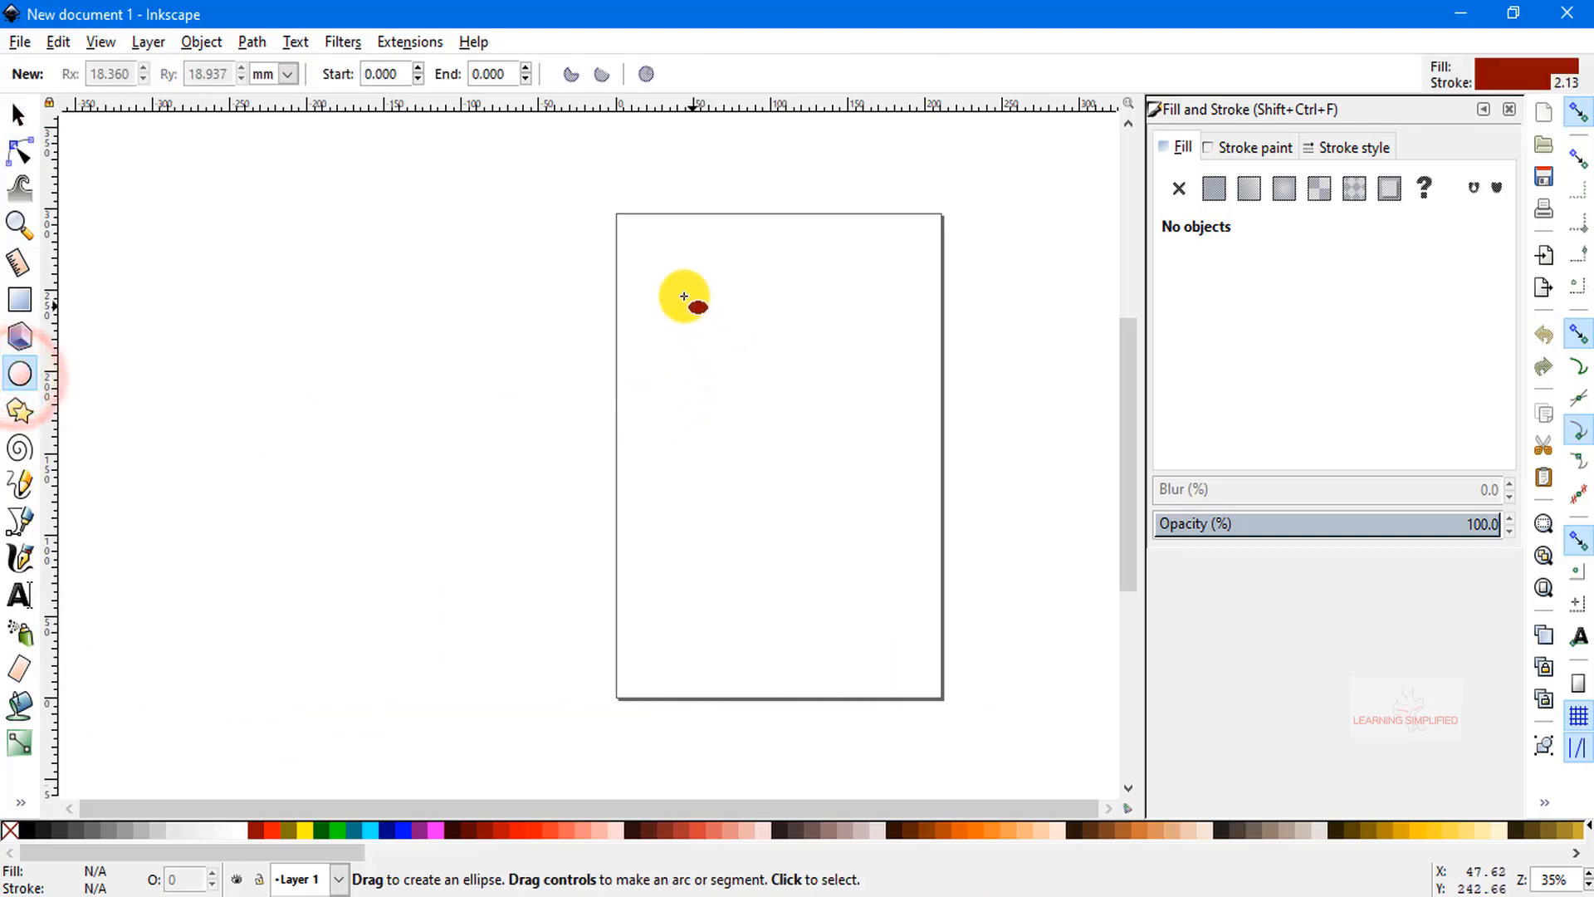
drag(635, 258, 905, 552)
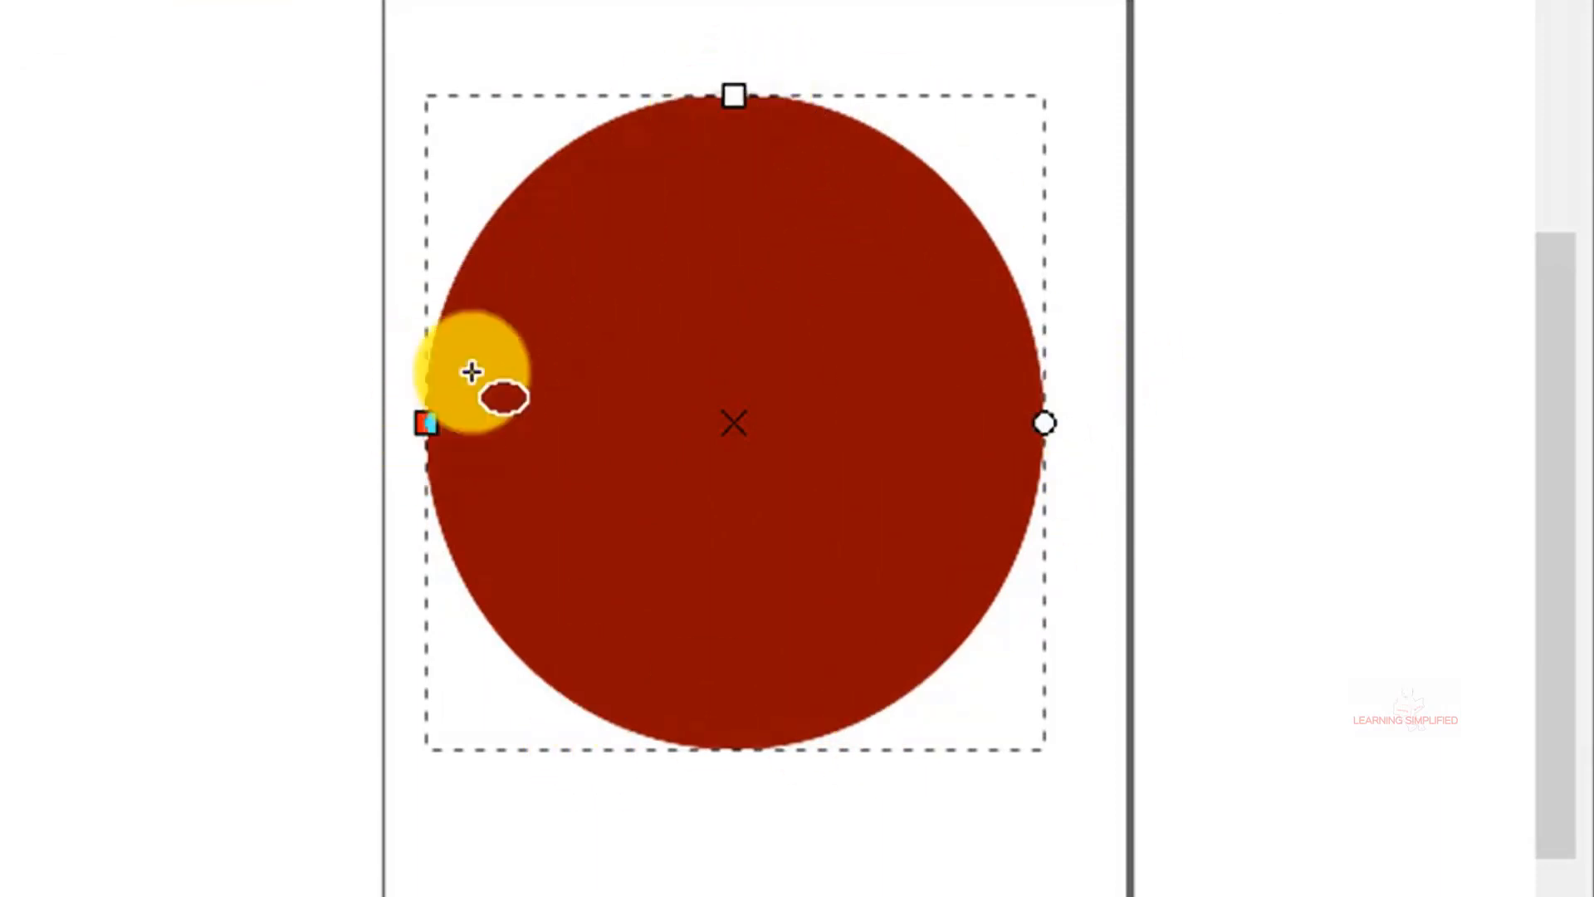
Adjust the ellipse with its radius handles, trying a wider shape, to about 86.6 mm horizontal and 82.4 mm vertical radius.
mouse_move(735, 96)
mouse_down()
mouse_move(763, 152)
mouse_move(740, 249)
mouse_move(729, 43)
mouse_move(735, 116)
mouse_up()
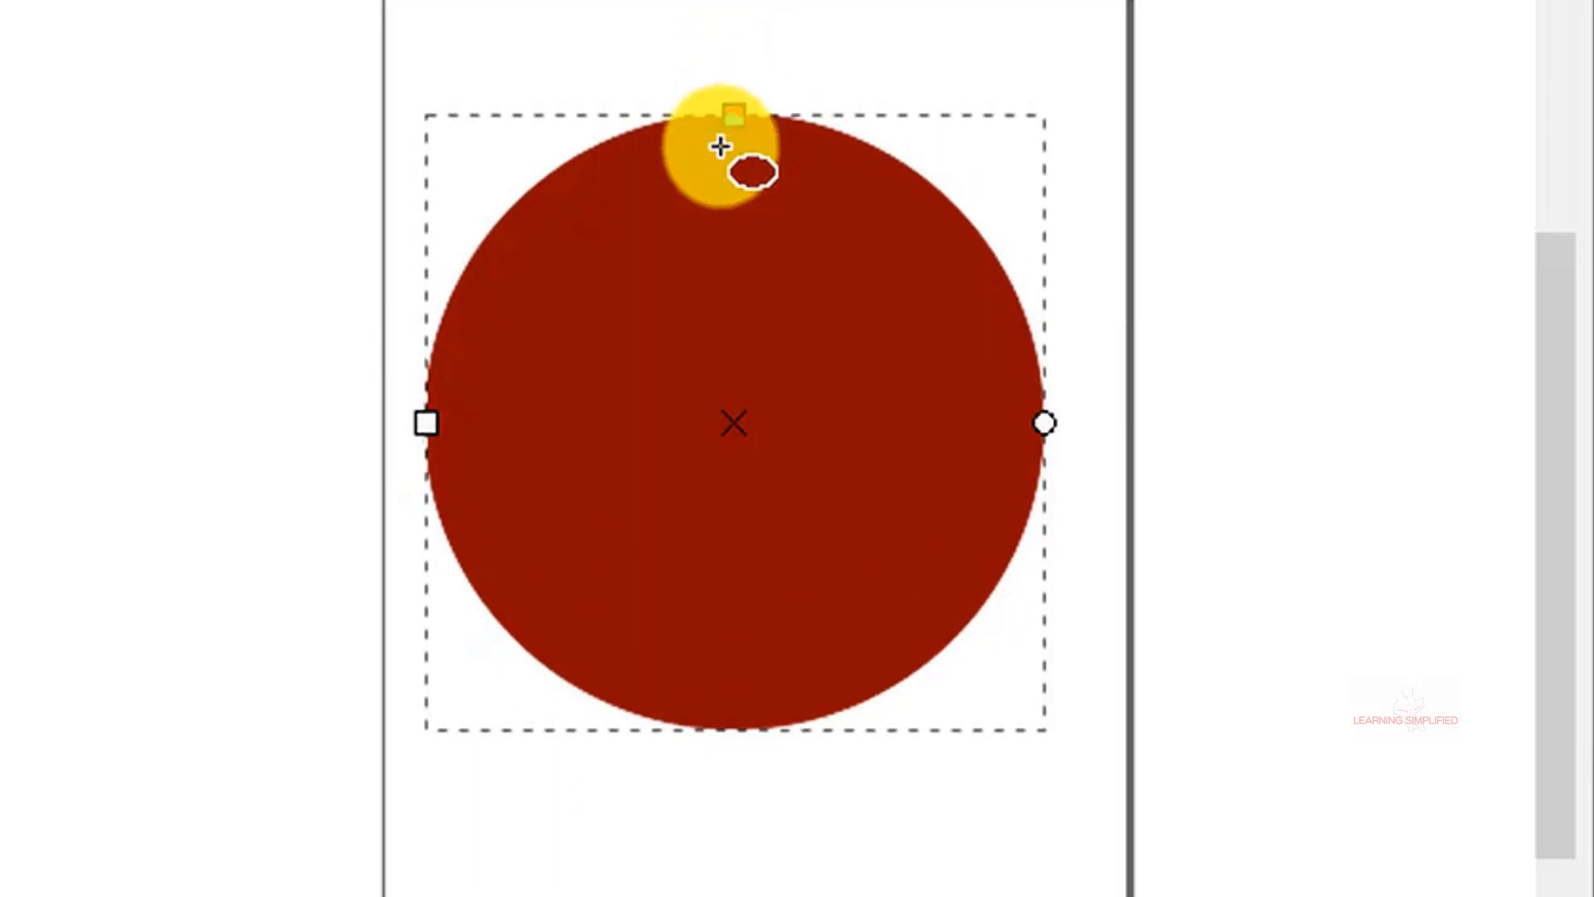
click(427, 428)
drag(396, 434, 299, 433)
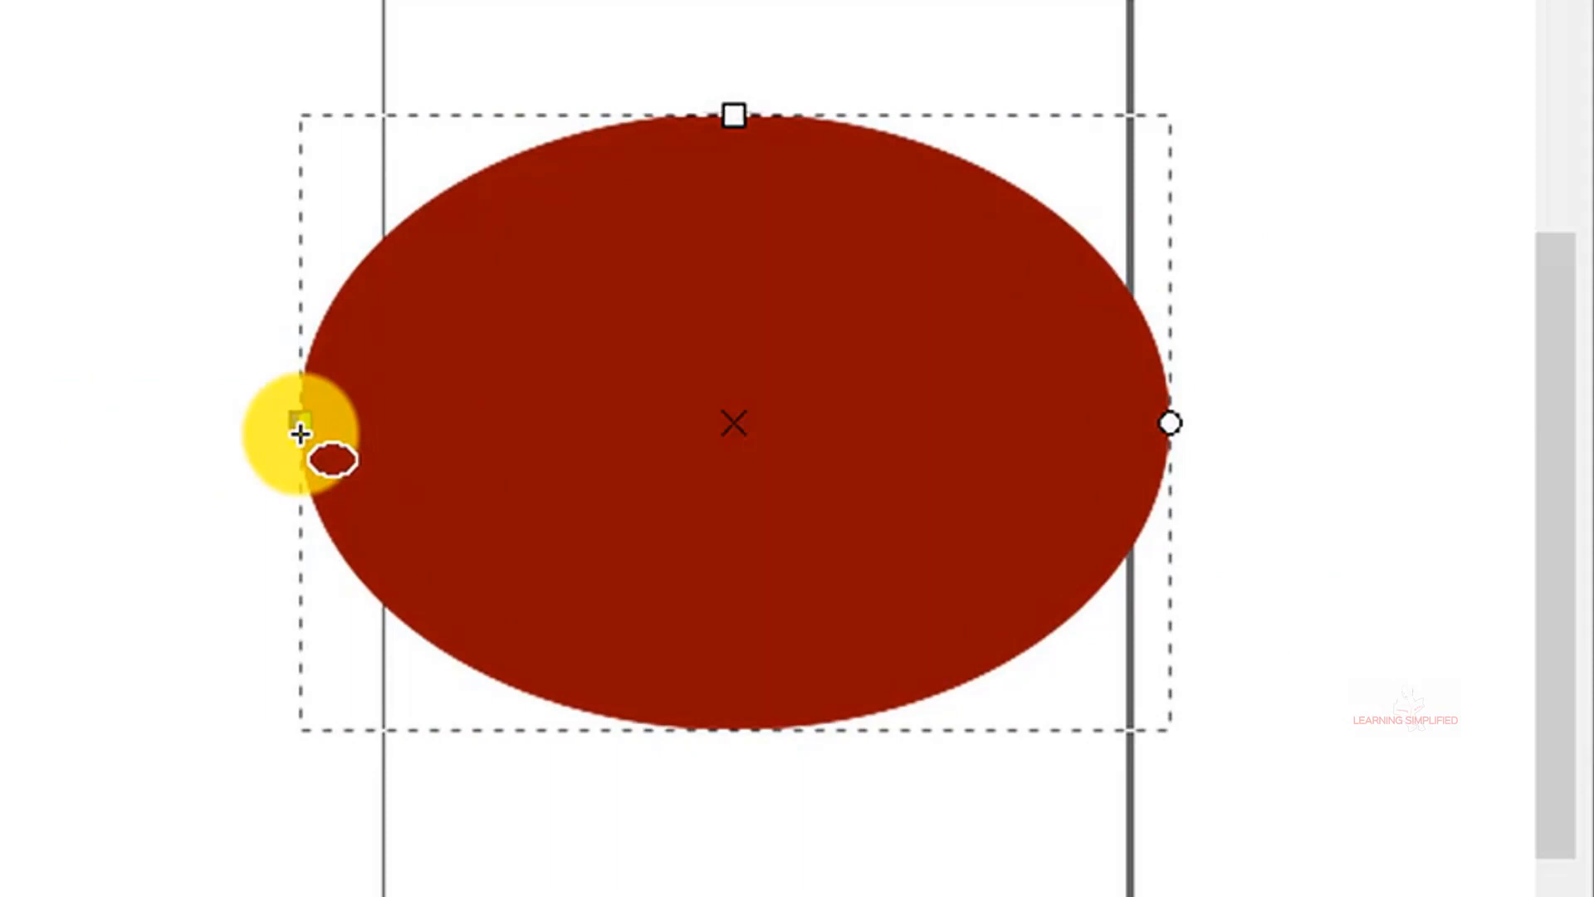
drag(299, 433, 427, 425)
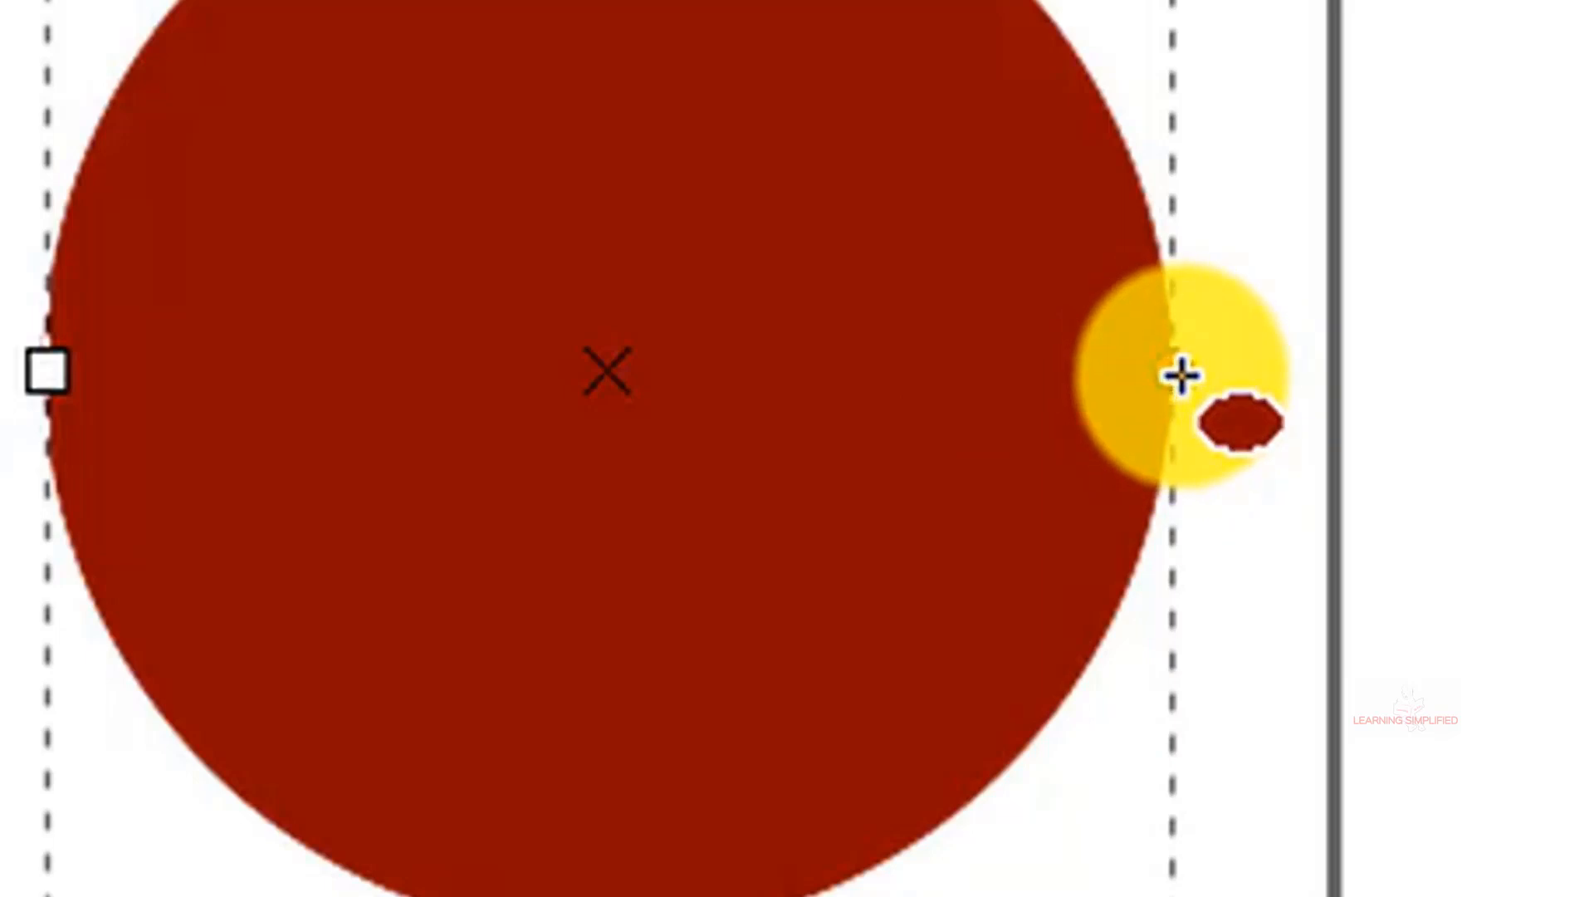
Cut the ellipse into a closed arc covering its lower half by moving the arc's end point inside the outline.
click(1182, 375)
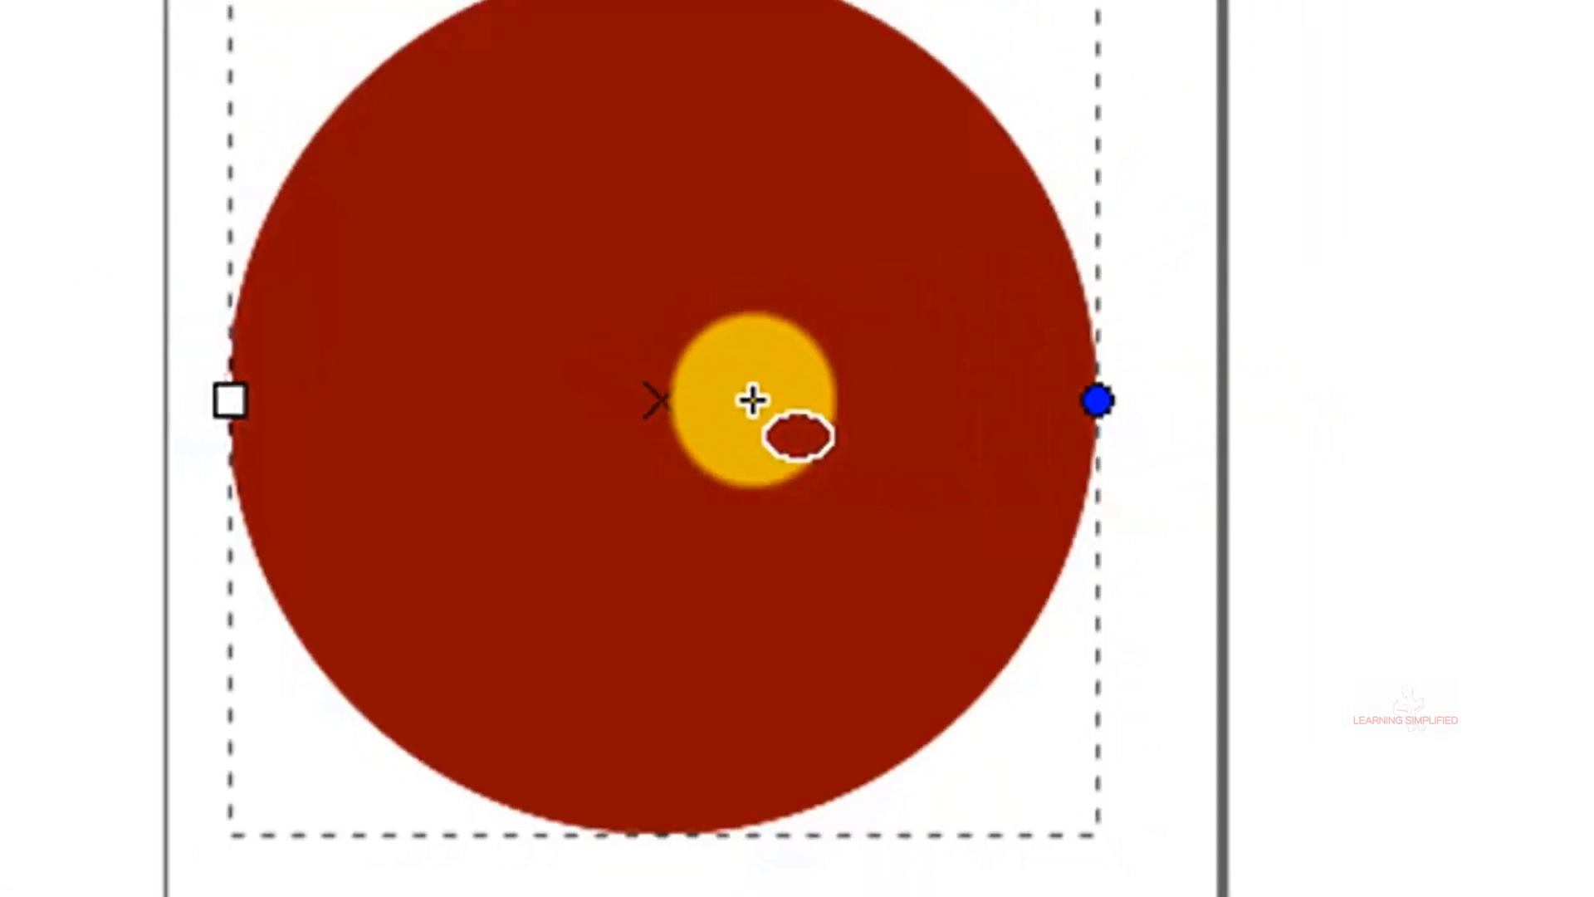
drag(752, 400, 674, 410)
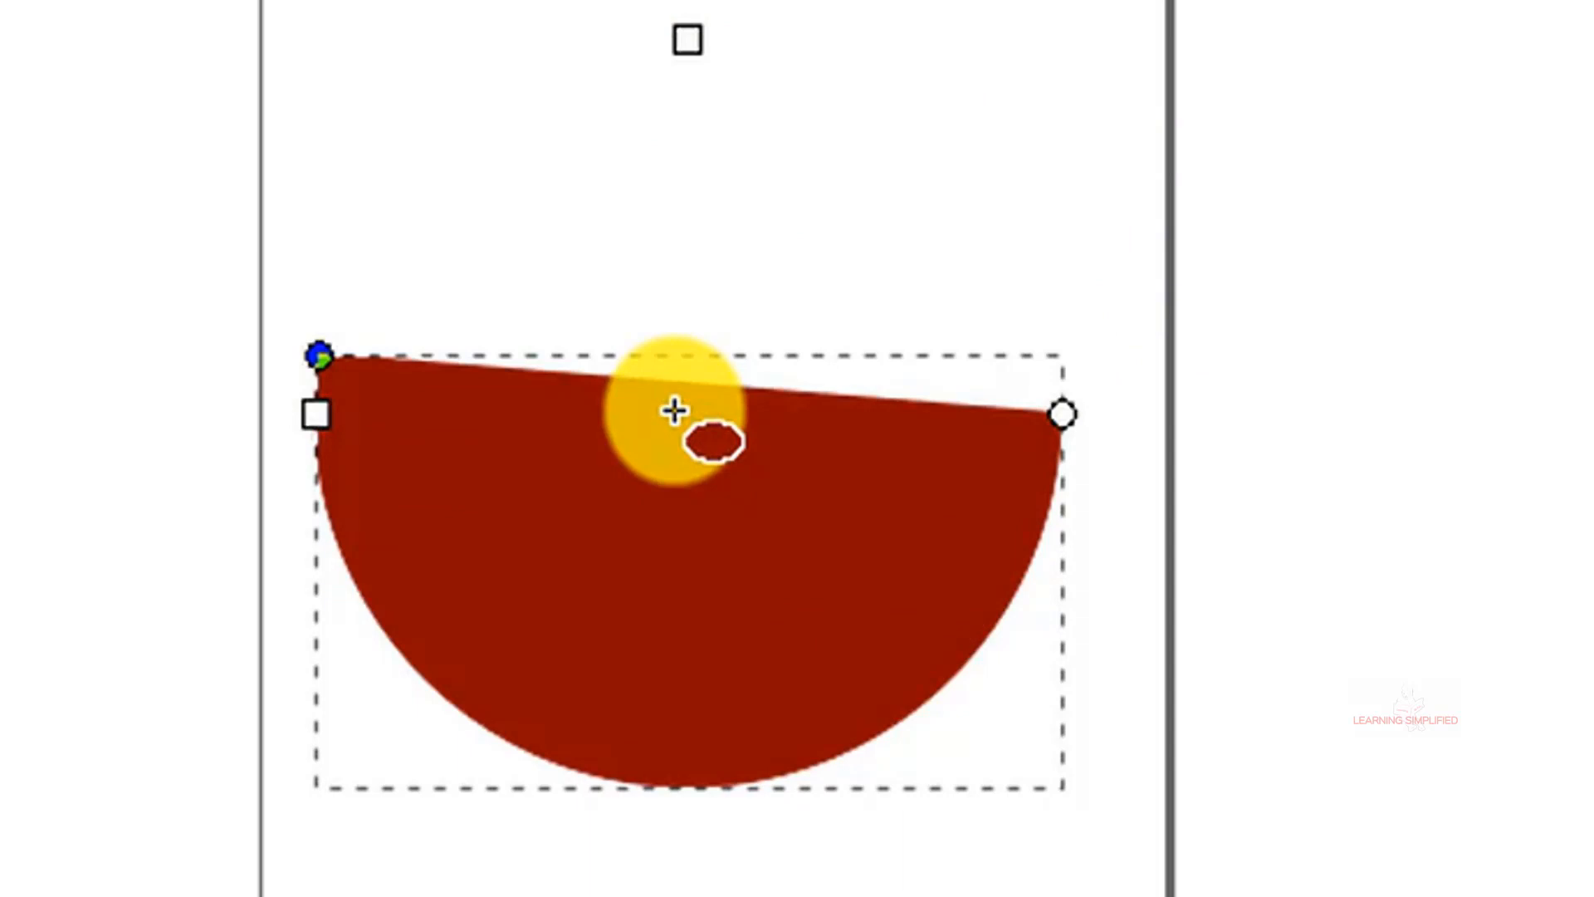
drag(674, 410, 422, 413)
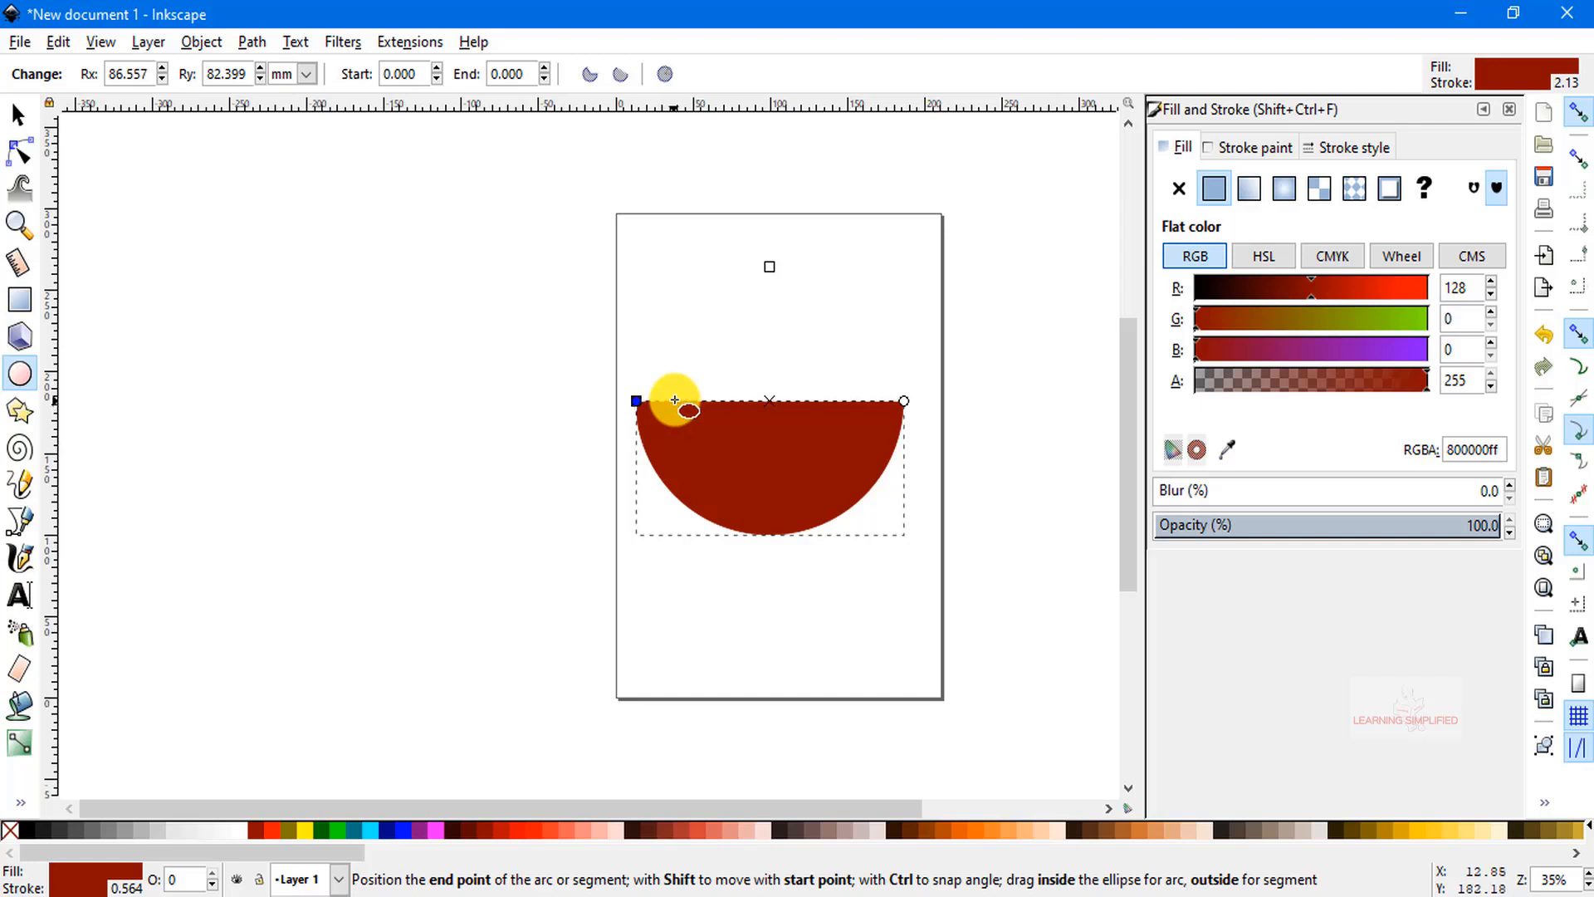
Shape the ellipse into a pie segment with an end angle of about 343 degrees, and restore it to a whole ellipse.
drag(674, 399, 1005, 366)
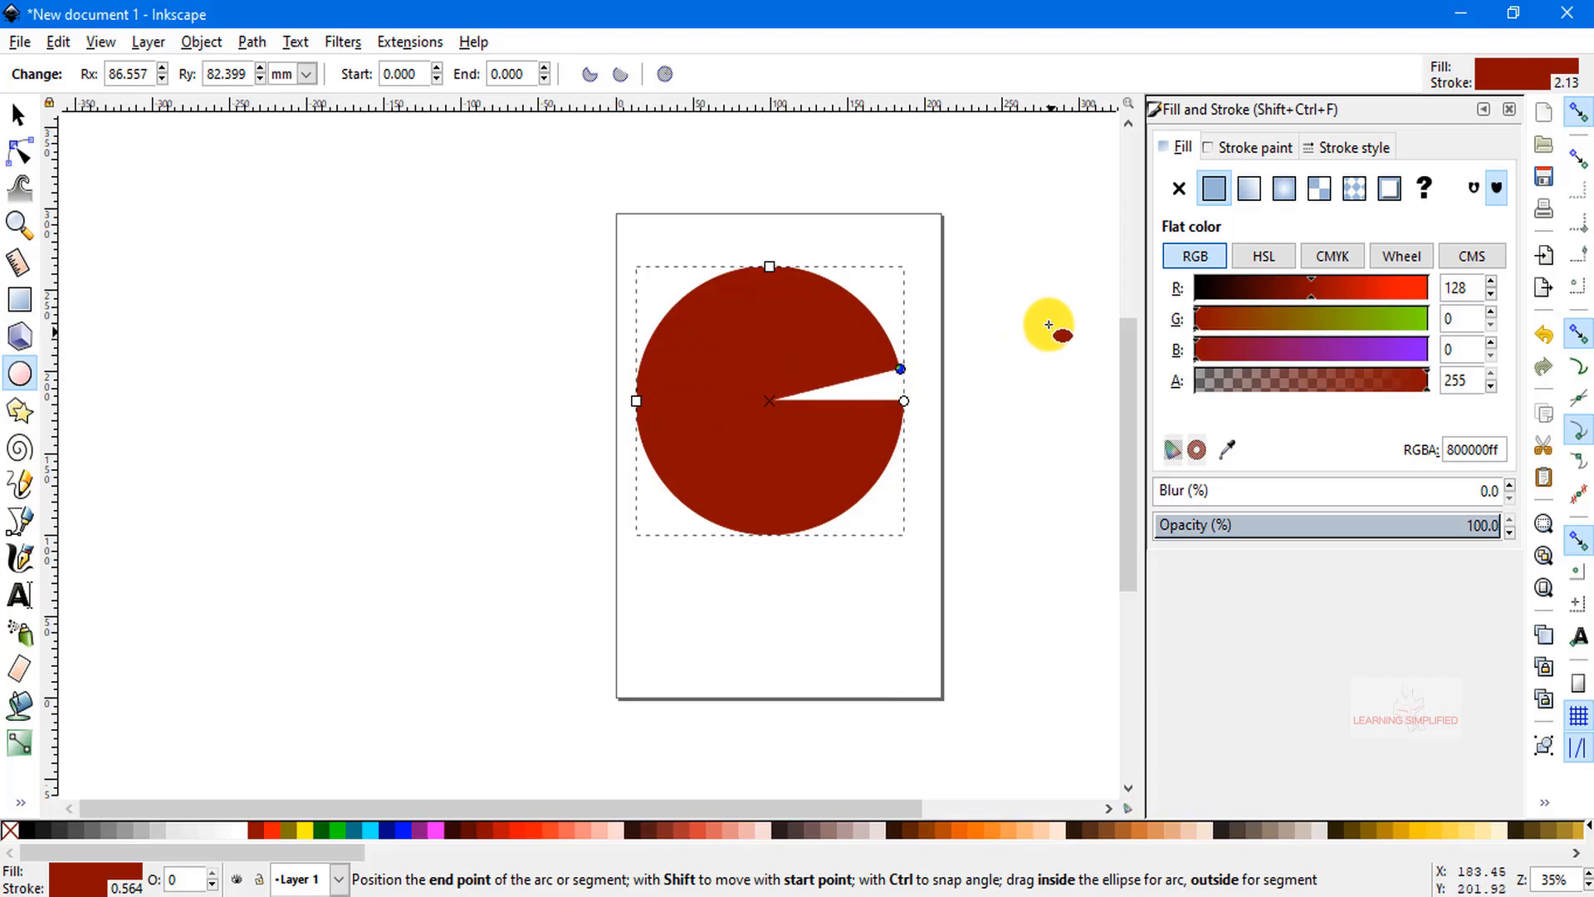
drag(1049, 325, 1000, 404)
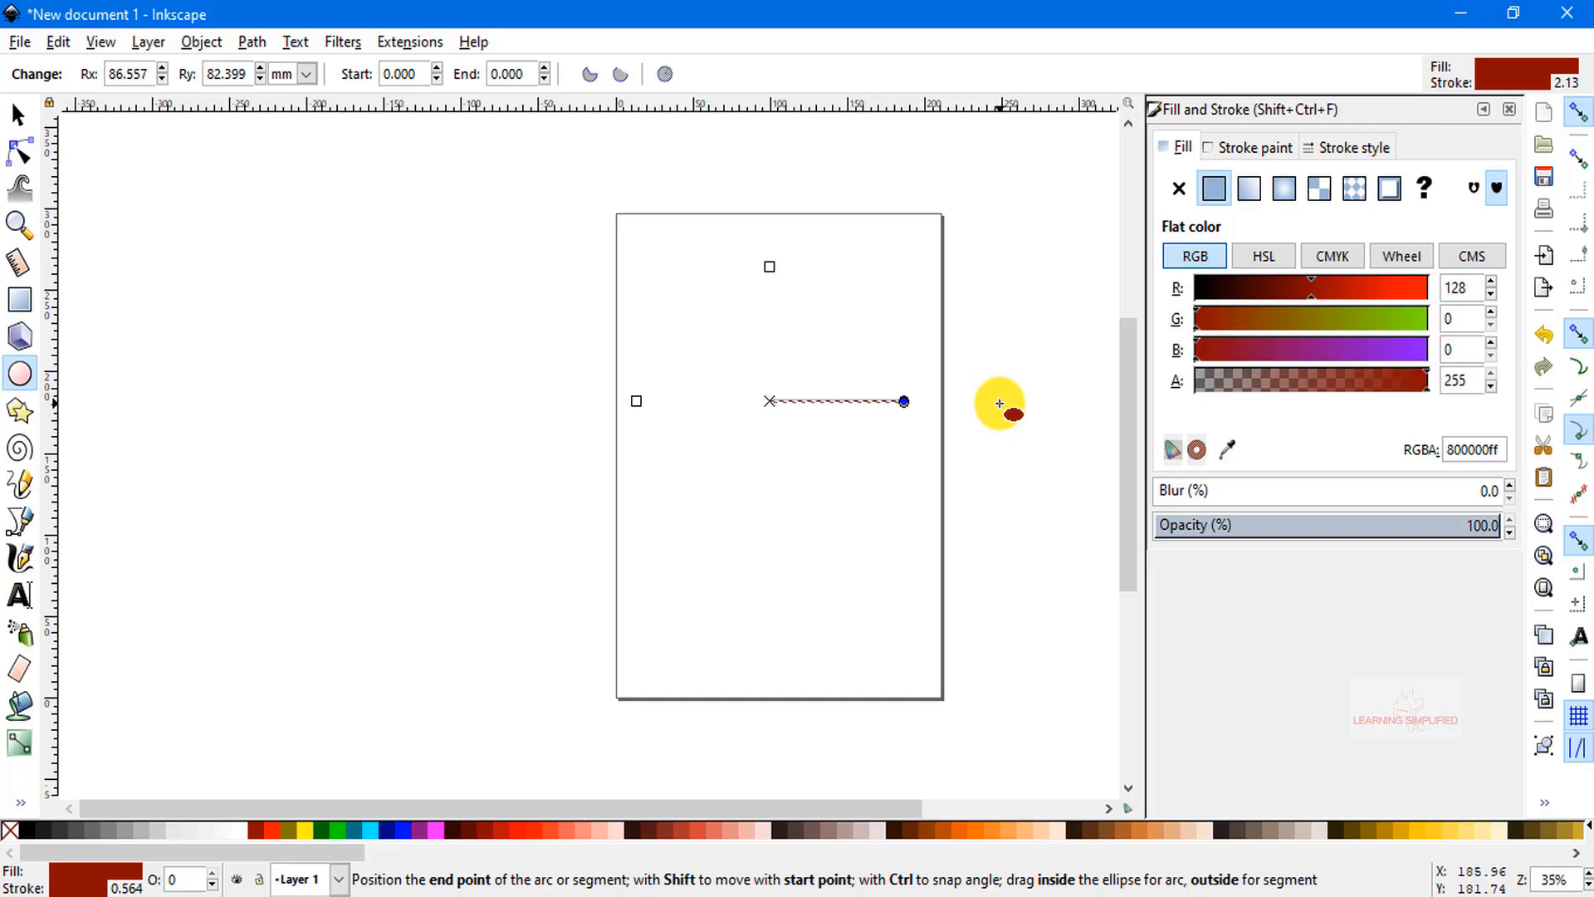
drag(1000, 404, 989, 333)
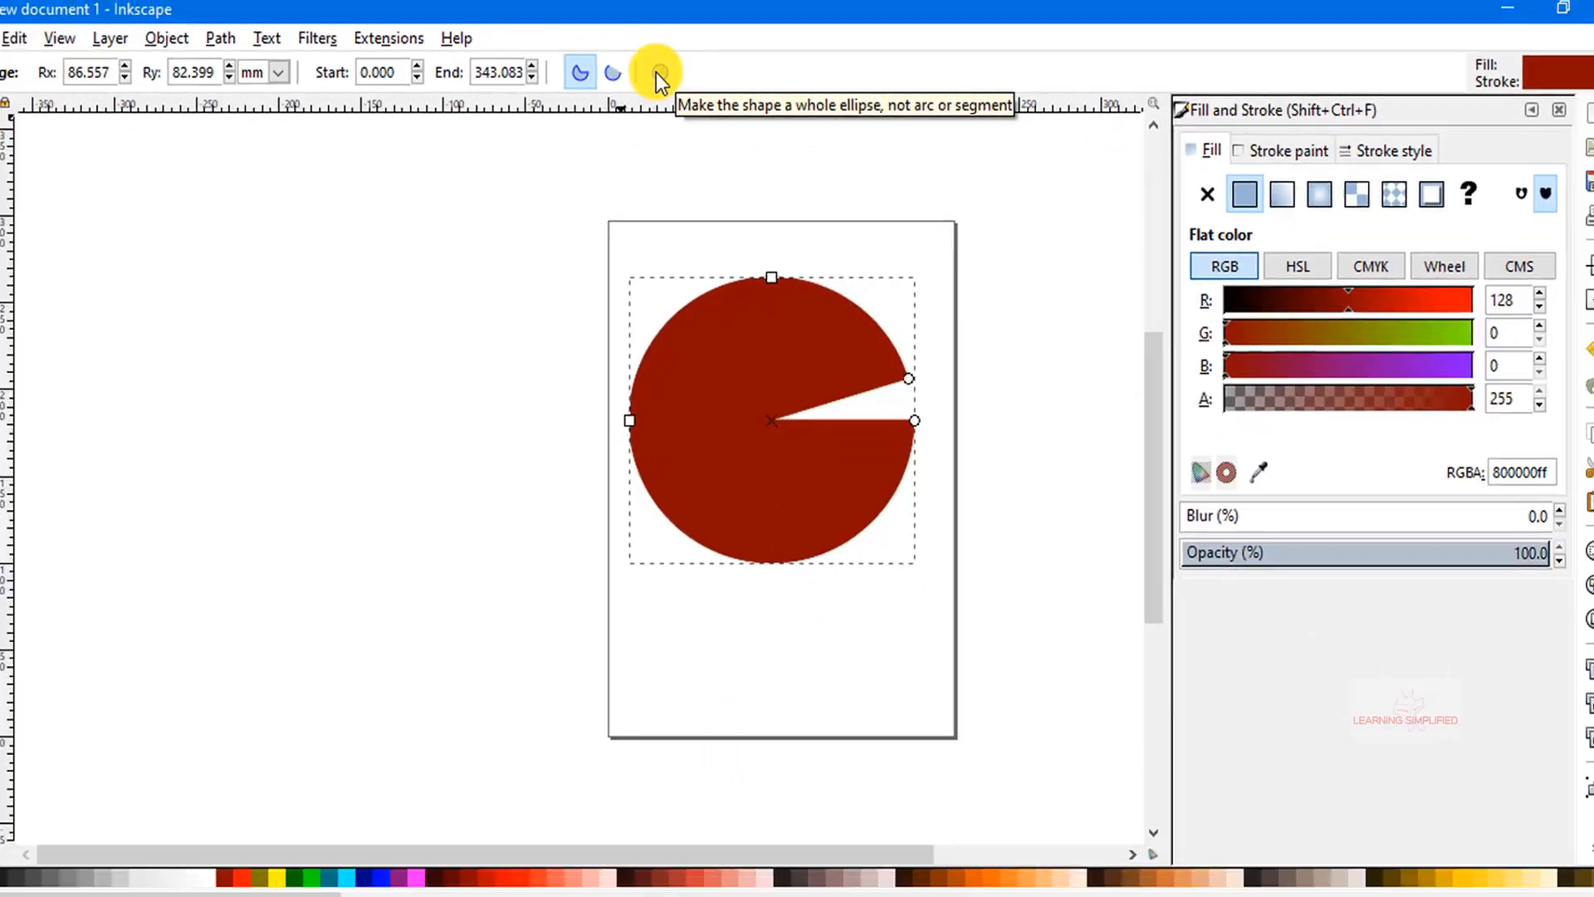
click(662, 74)
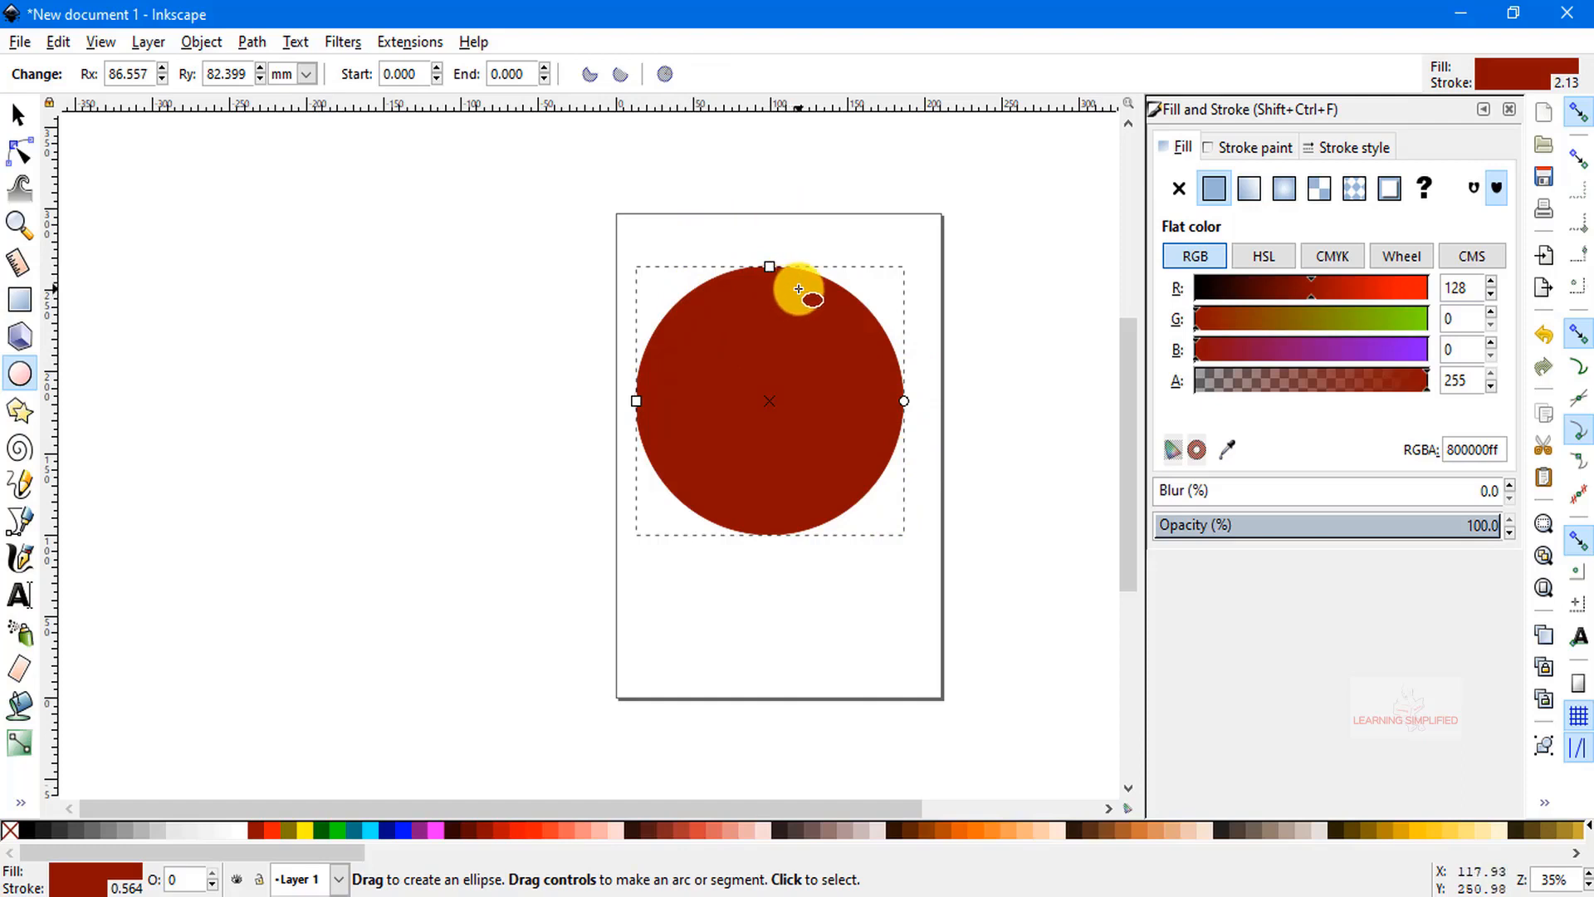
Select the ellipse as an object, switch between its rotation and scaling handles, and leave the scaling handles active.
click(18, 114)
click(777, 365)
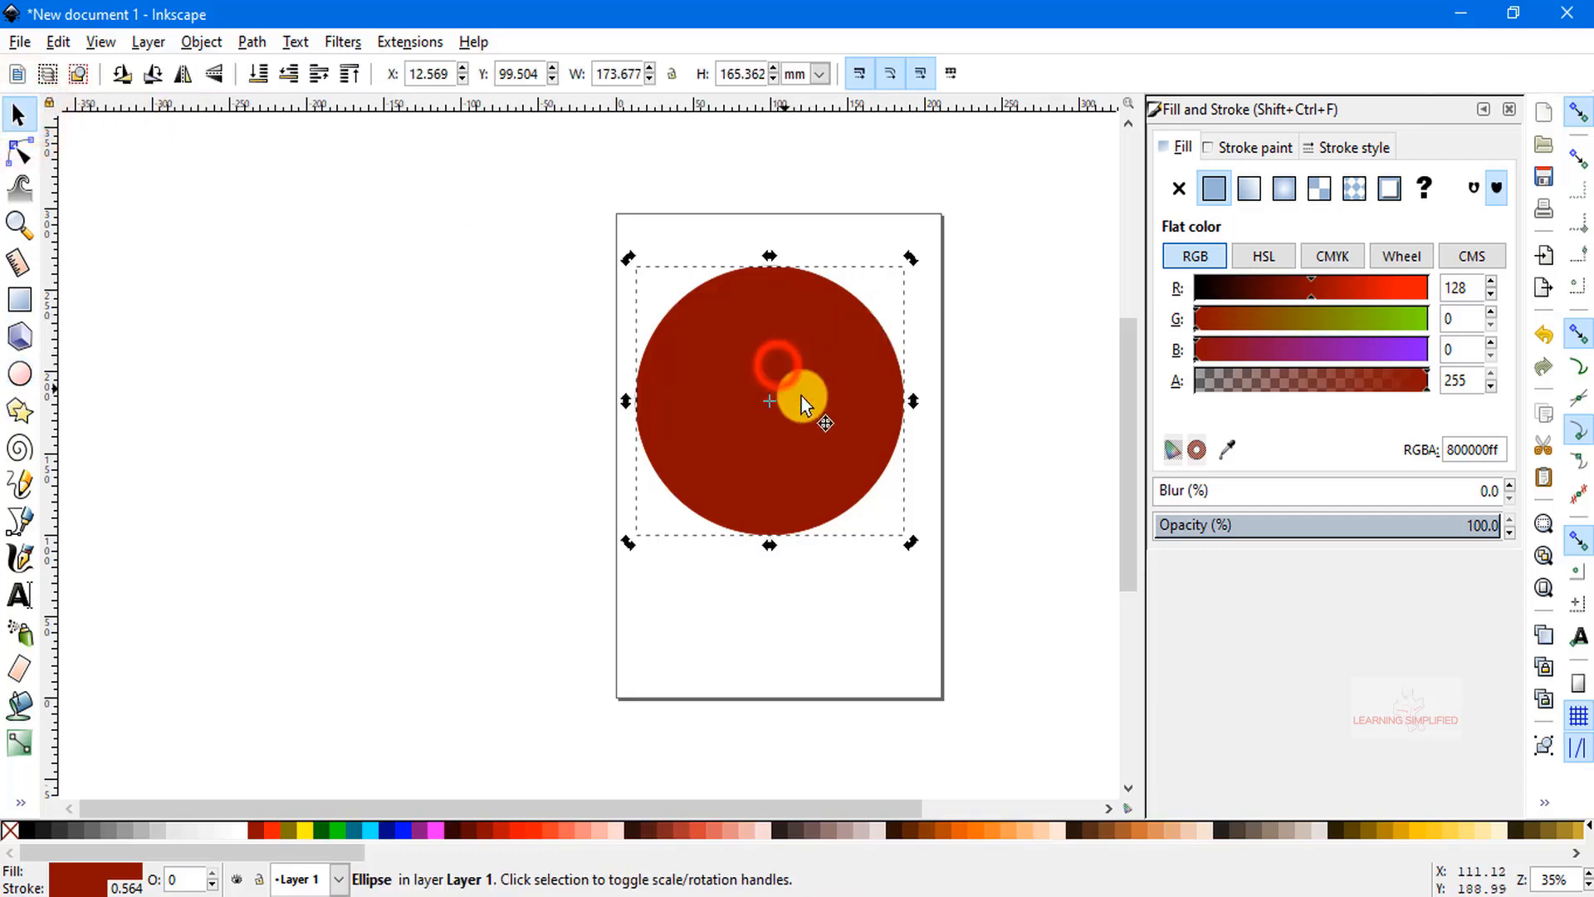
click(770, 344)
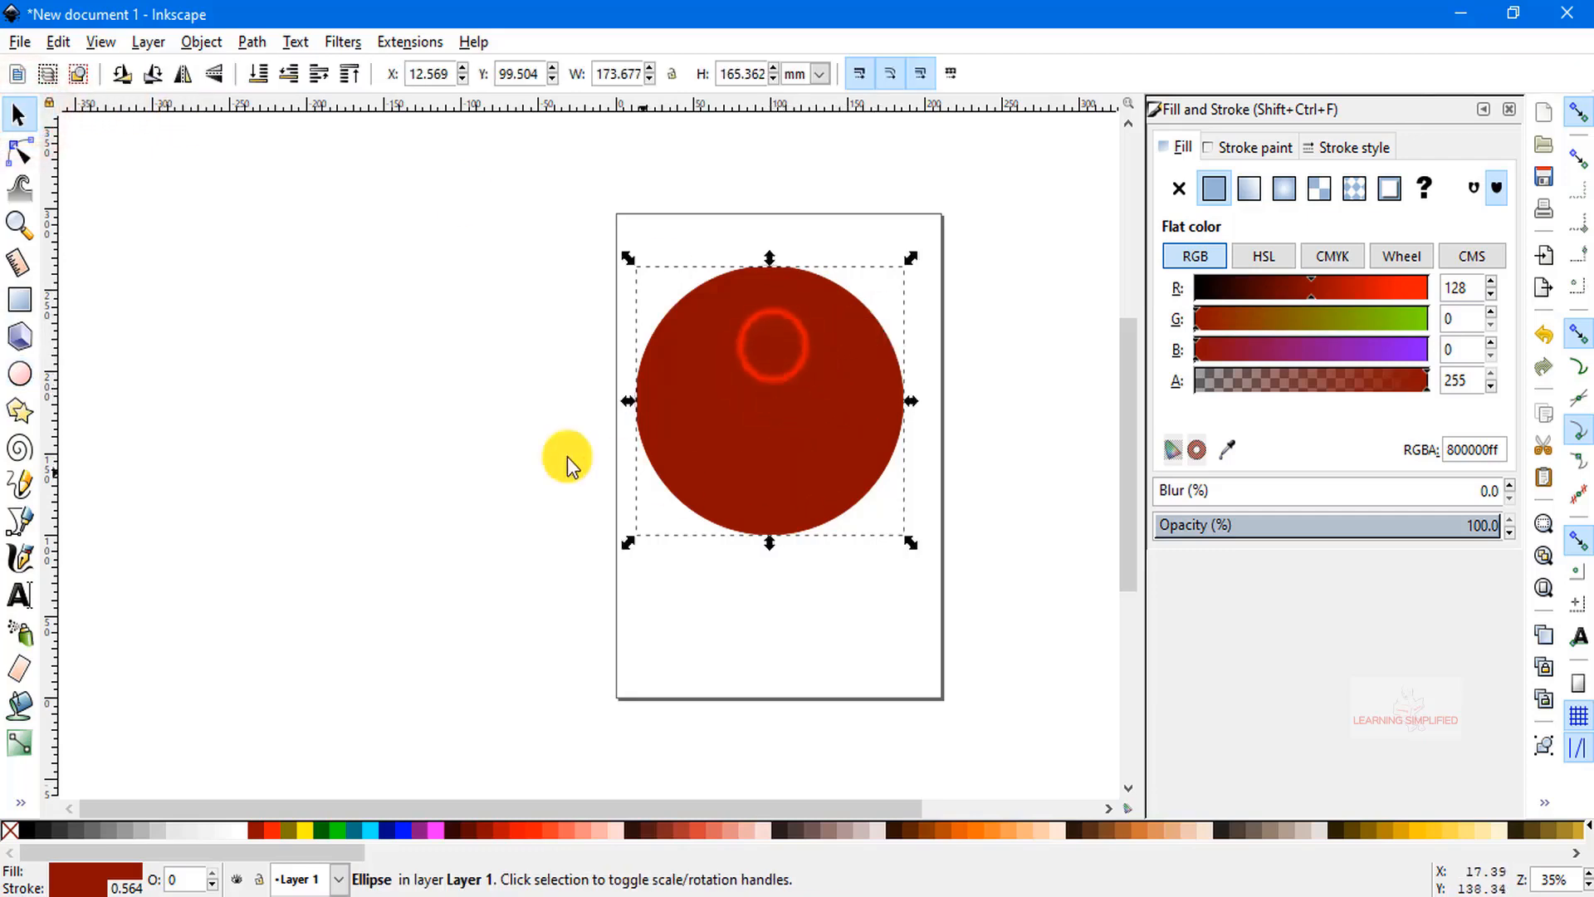
click(392, 341)
click(745, 369)
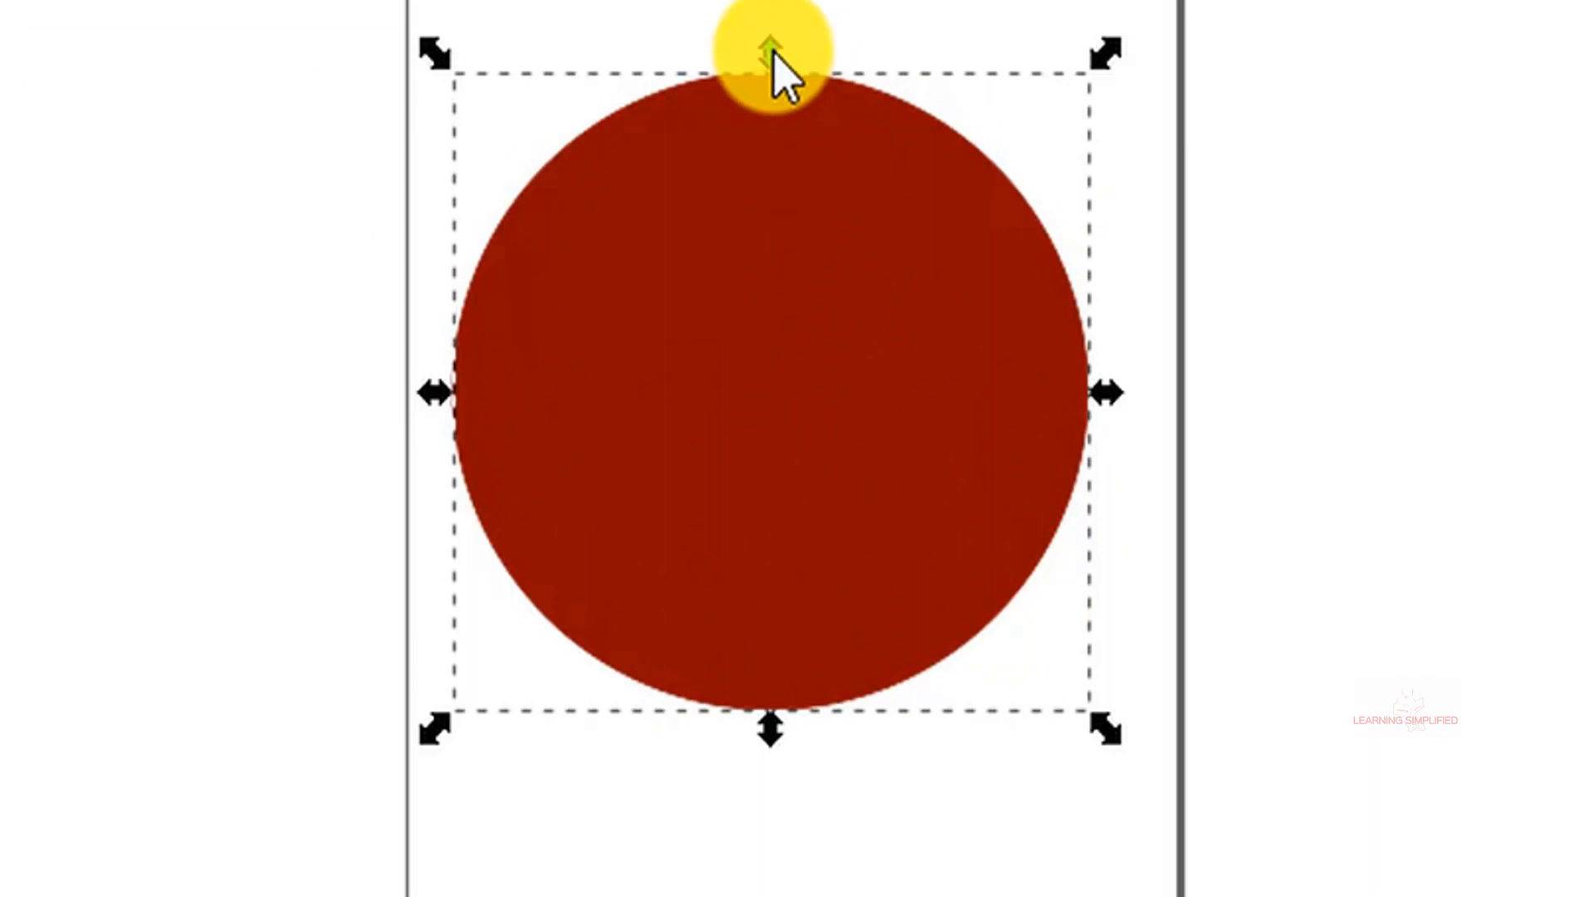
Scale the ellipse to about 172.2 by 166.9 mm, trying a much wider shape, and move it lower to about X 16.3, Y 76.8 mm.
click(773, 50)
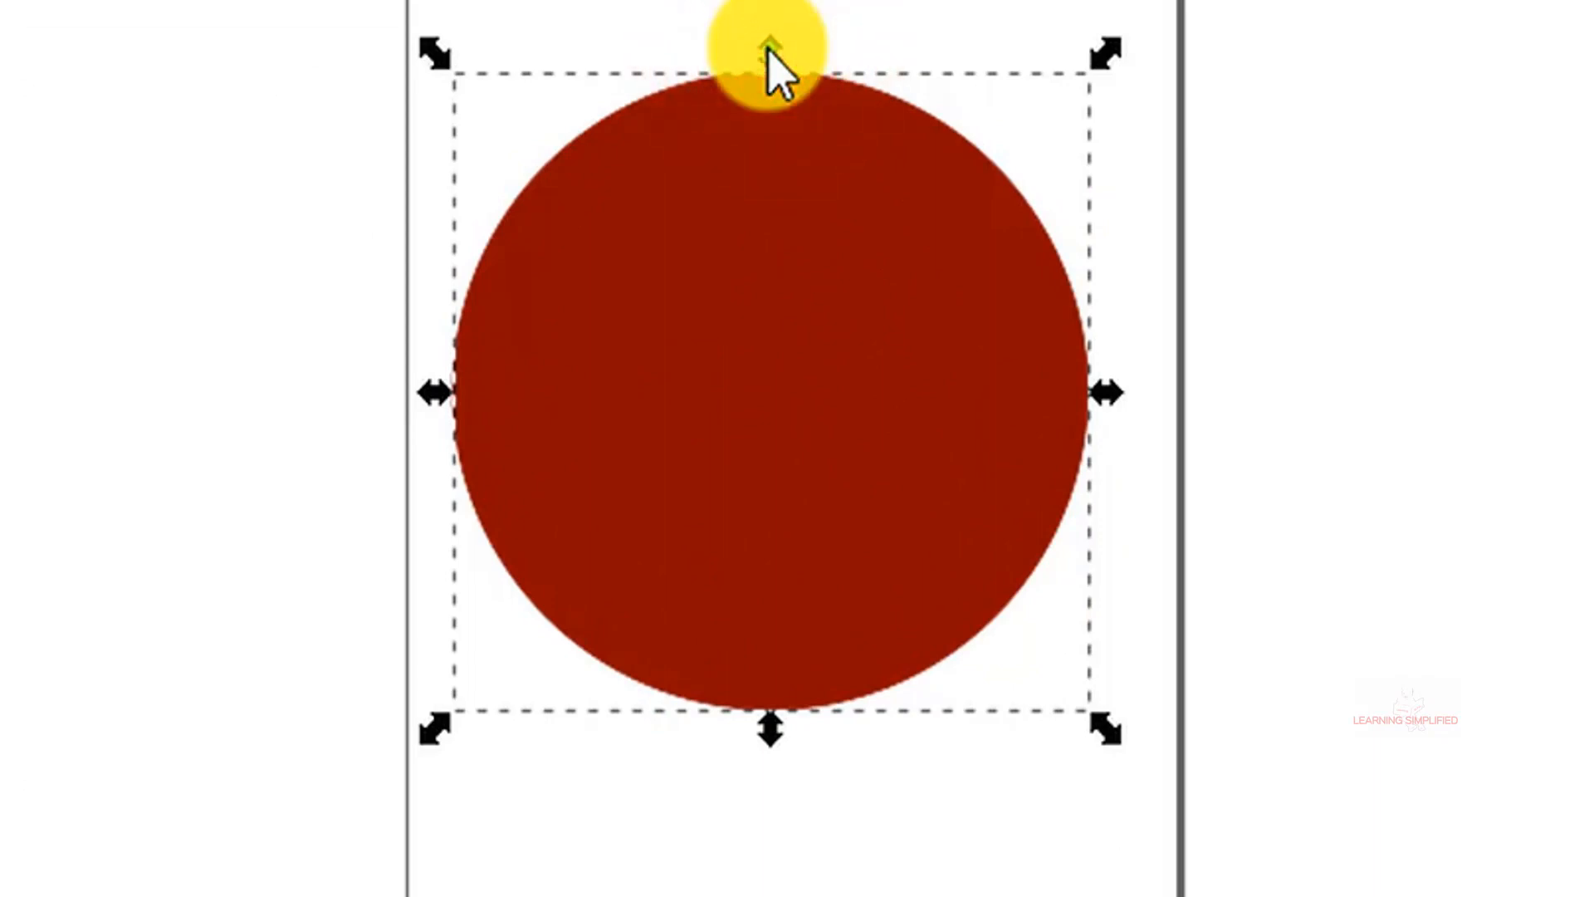
drag(769, 48, 879, 38)
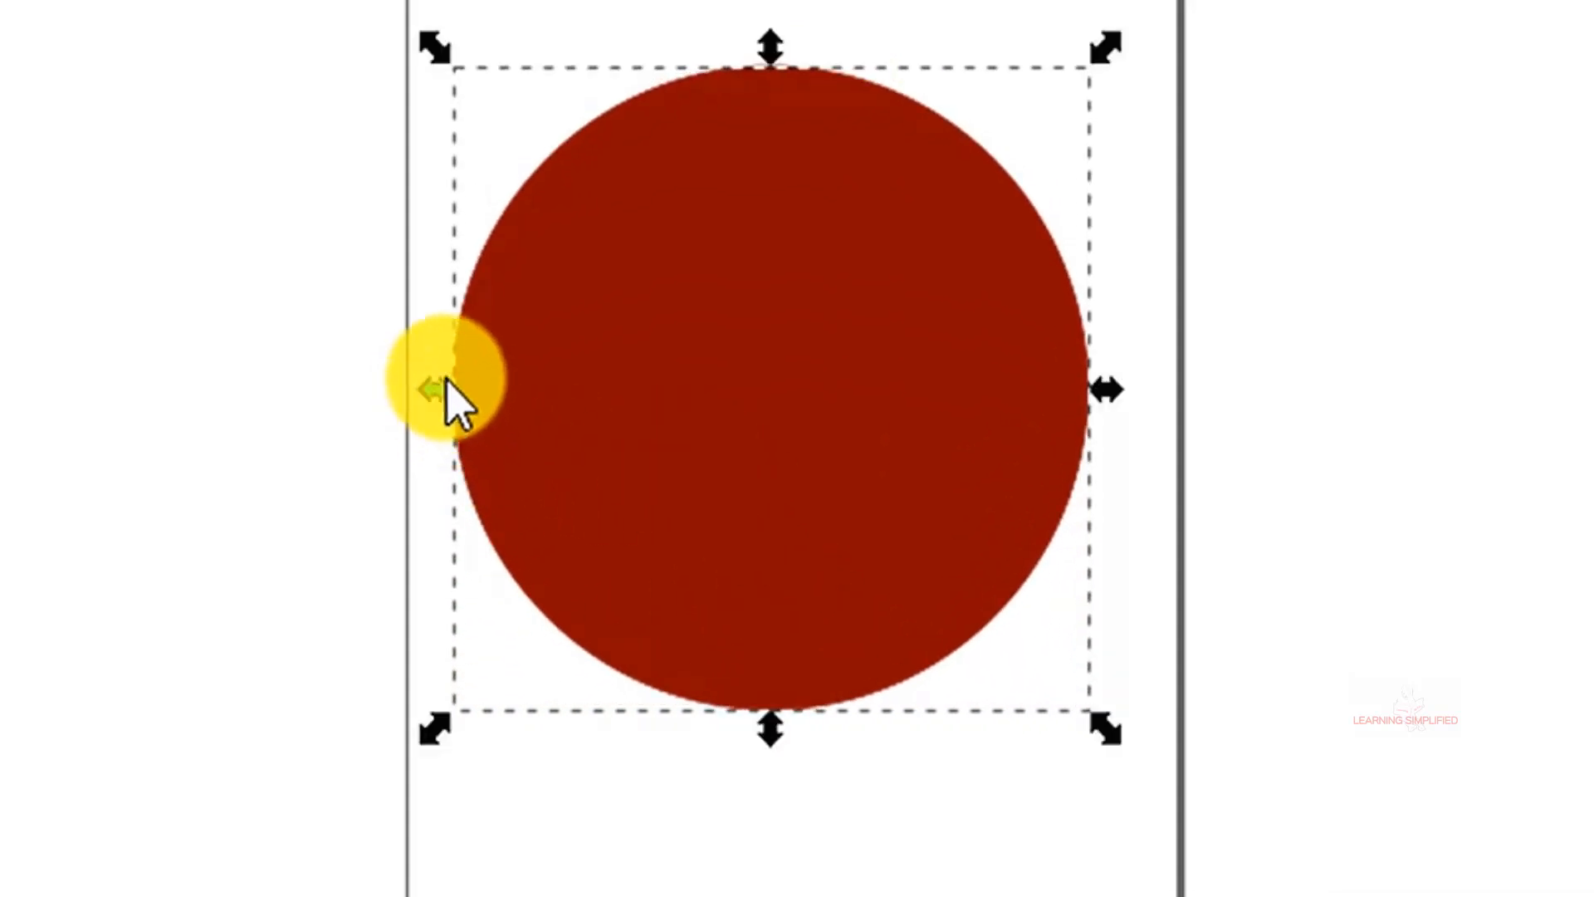
drag(435, 397, 62, 447)
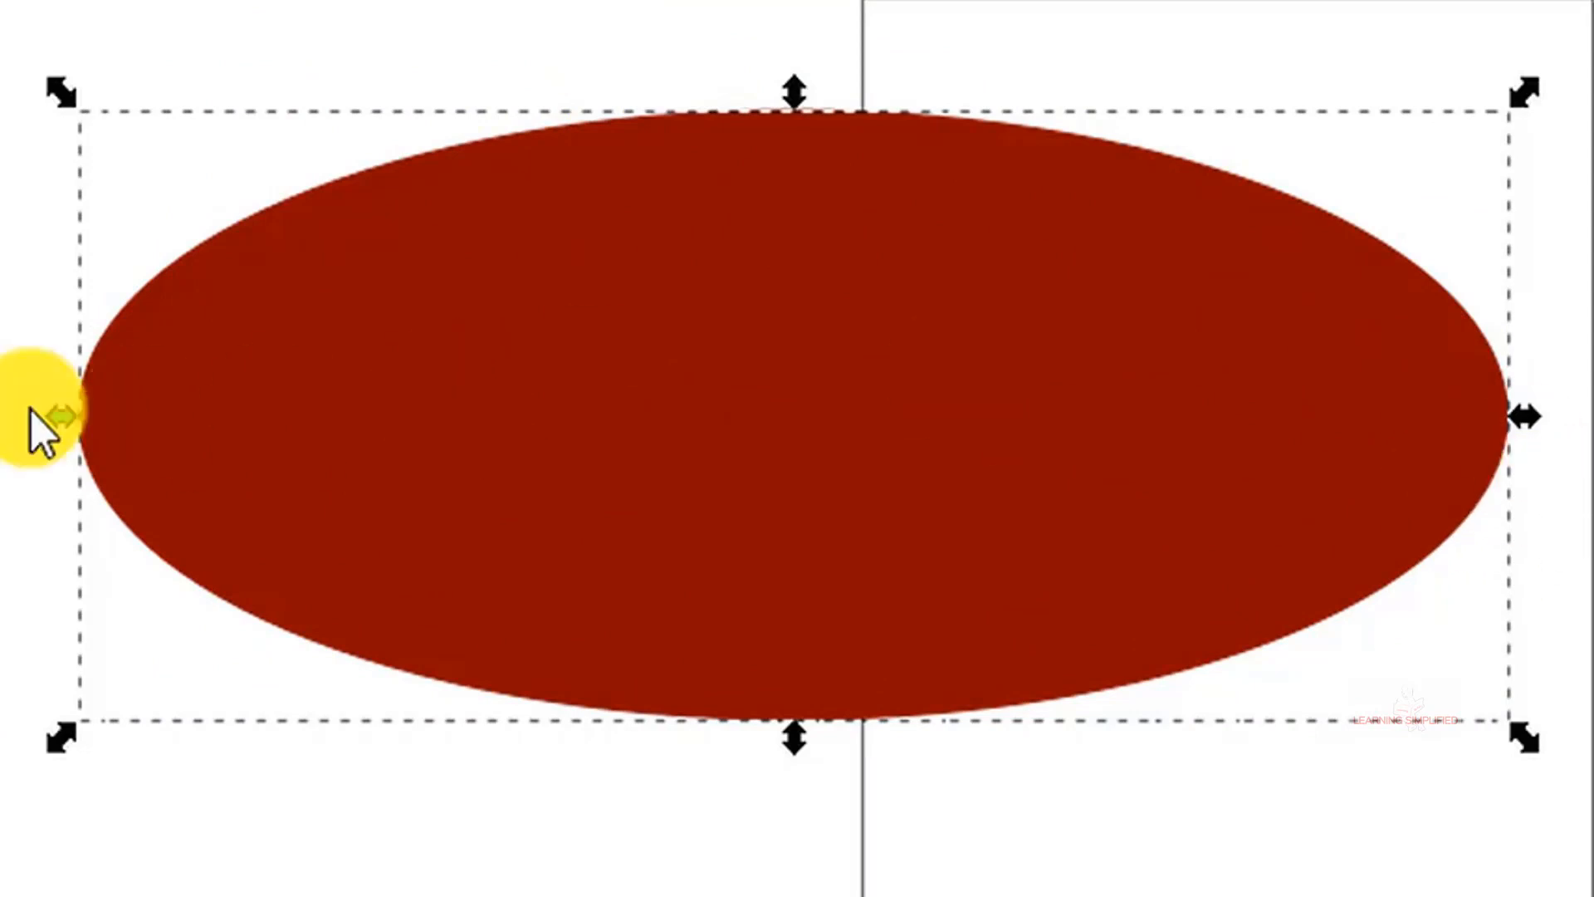
drag(58, 415, 906, 415)
drag(1238, 274, 1252, 367)
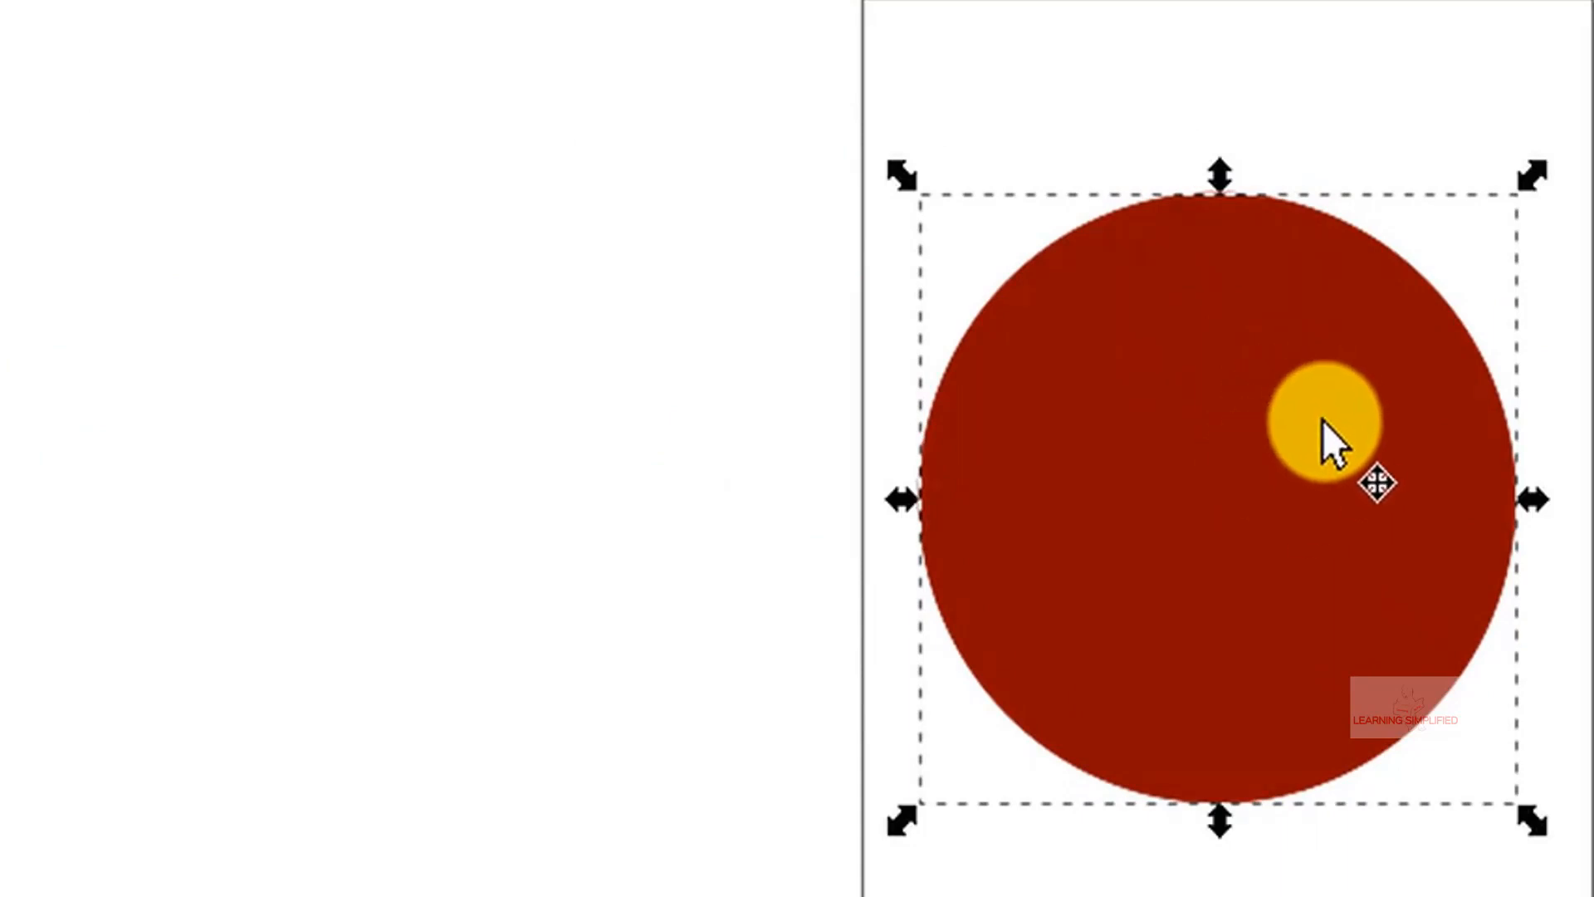
Try blue, red and brown palette fills on the ellipse and finish with the orange fill d45500.
click(1325, 405)
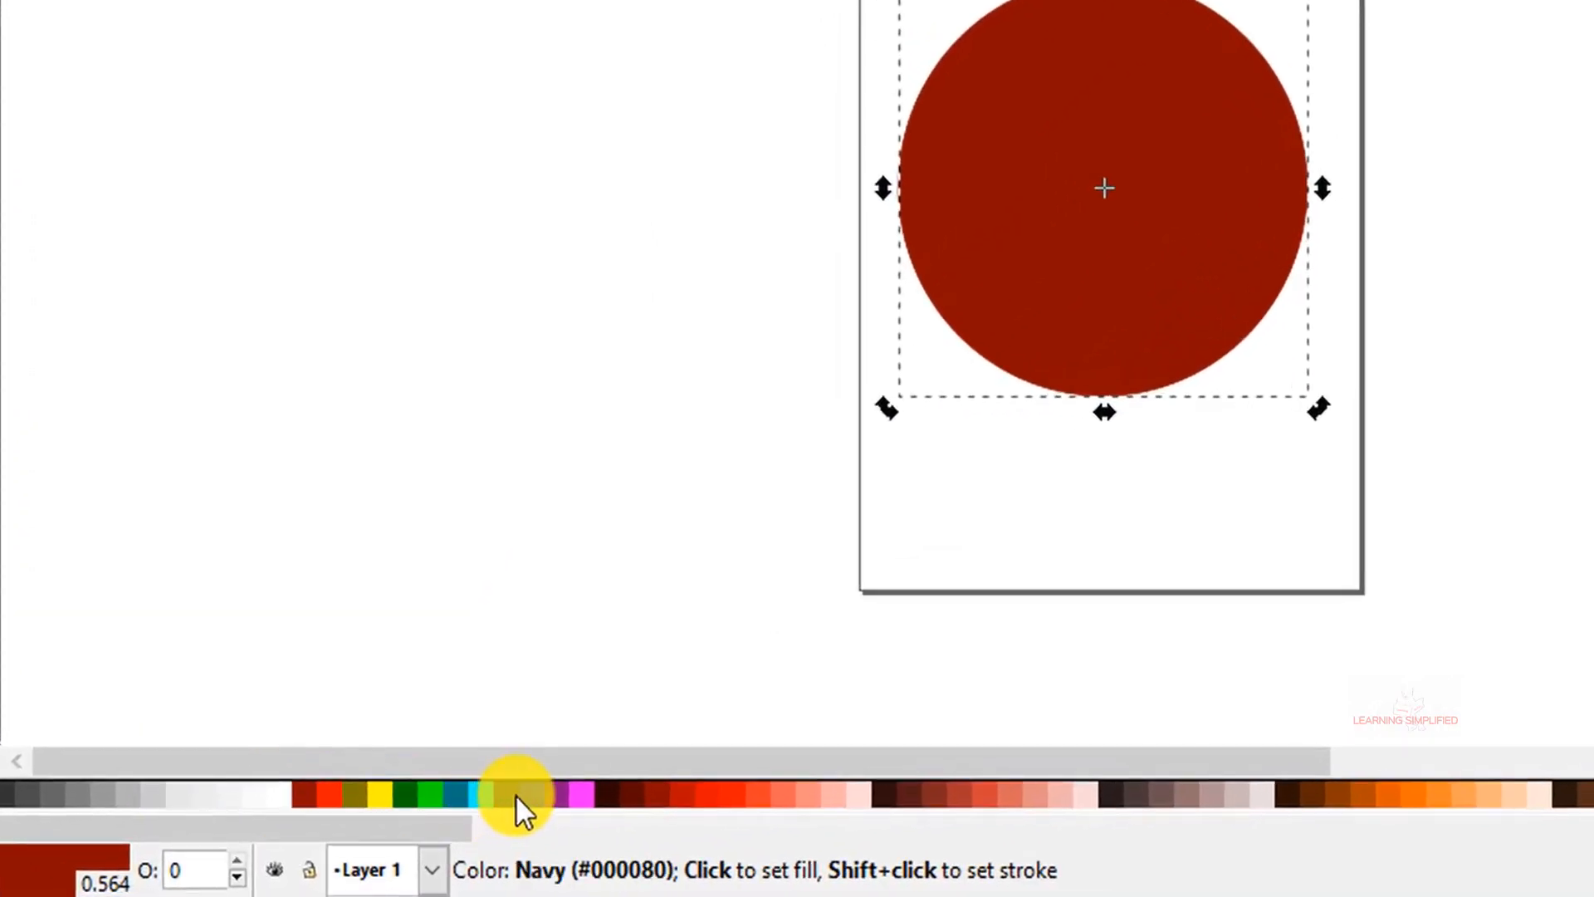
click(530, 793)
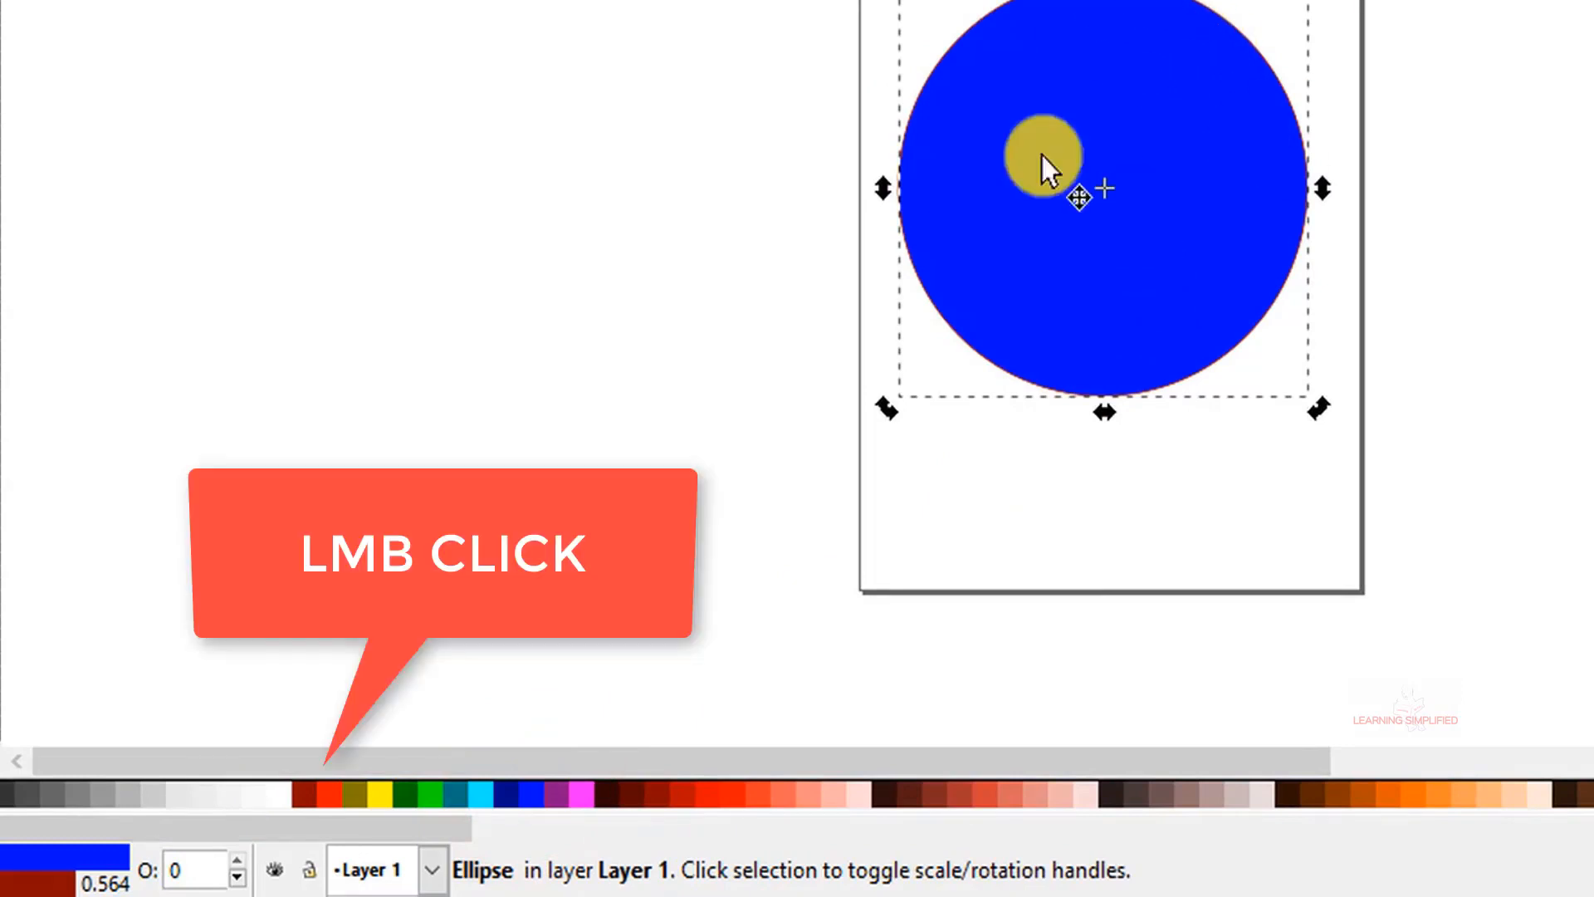
click(681, 796)
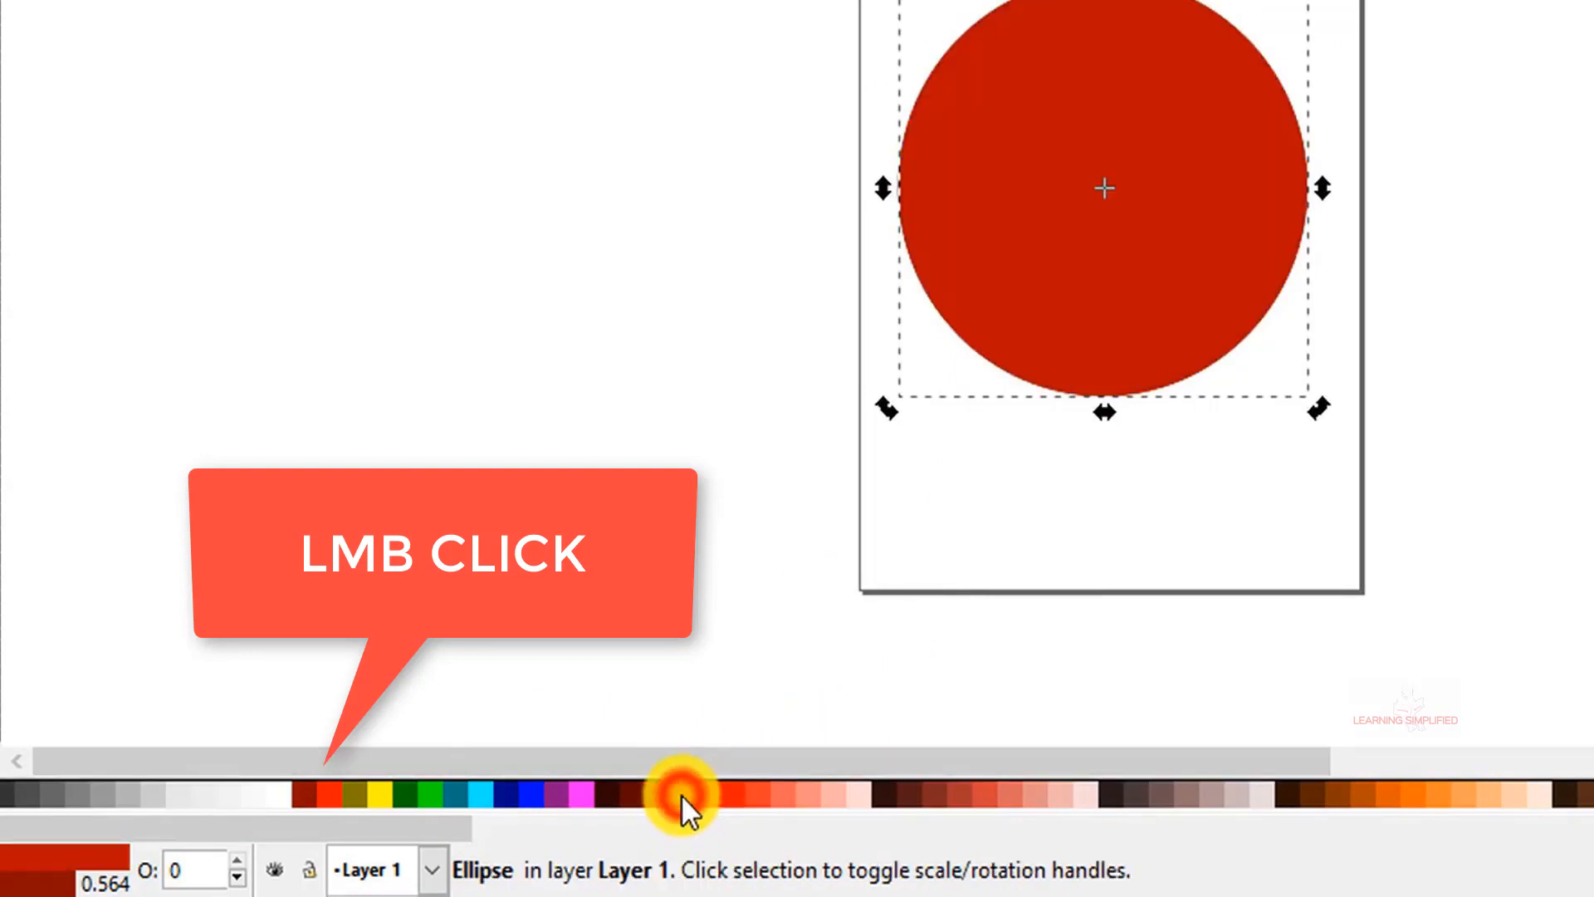
click(928, 794)
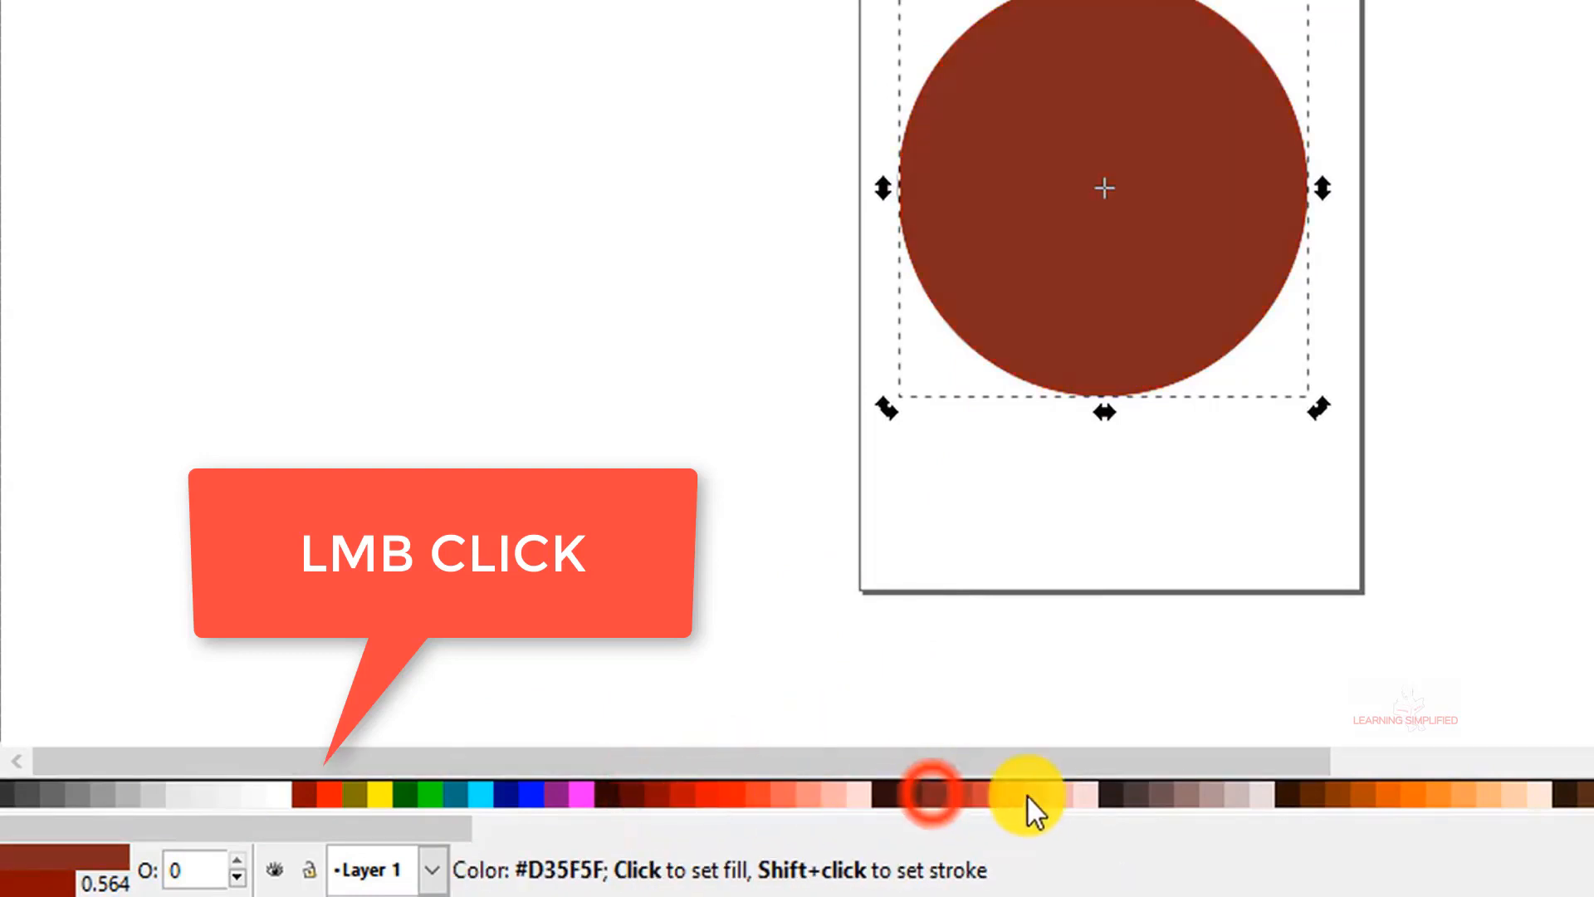
click(1129, 791)
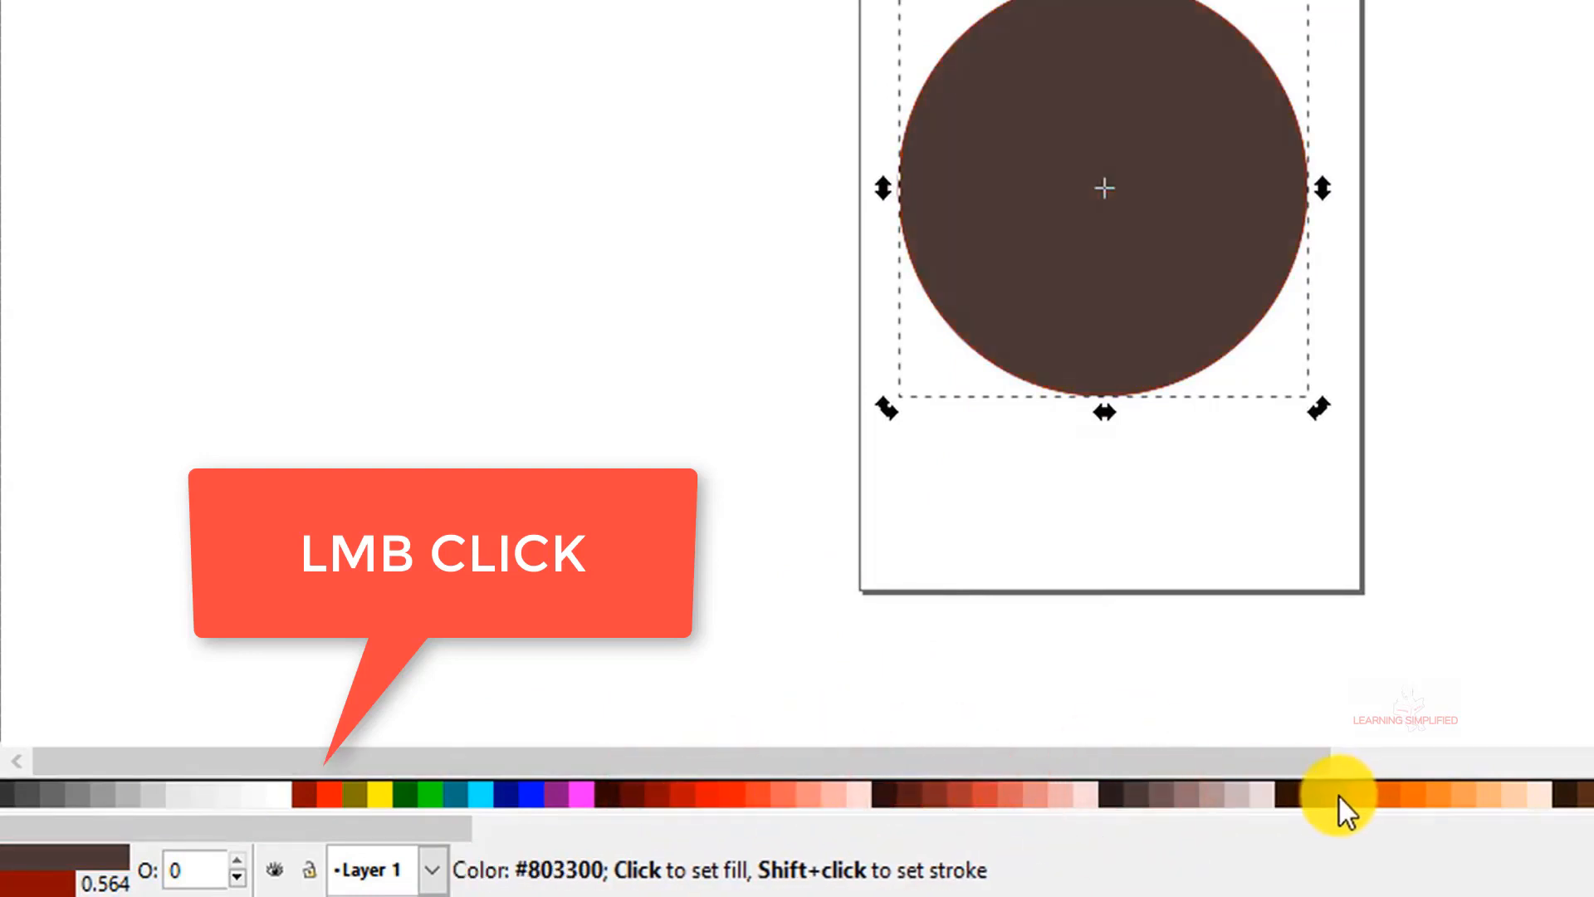
click(1339, 794)
click(1392, 792)
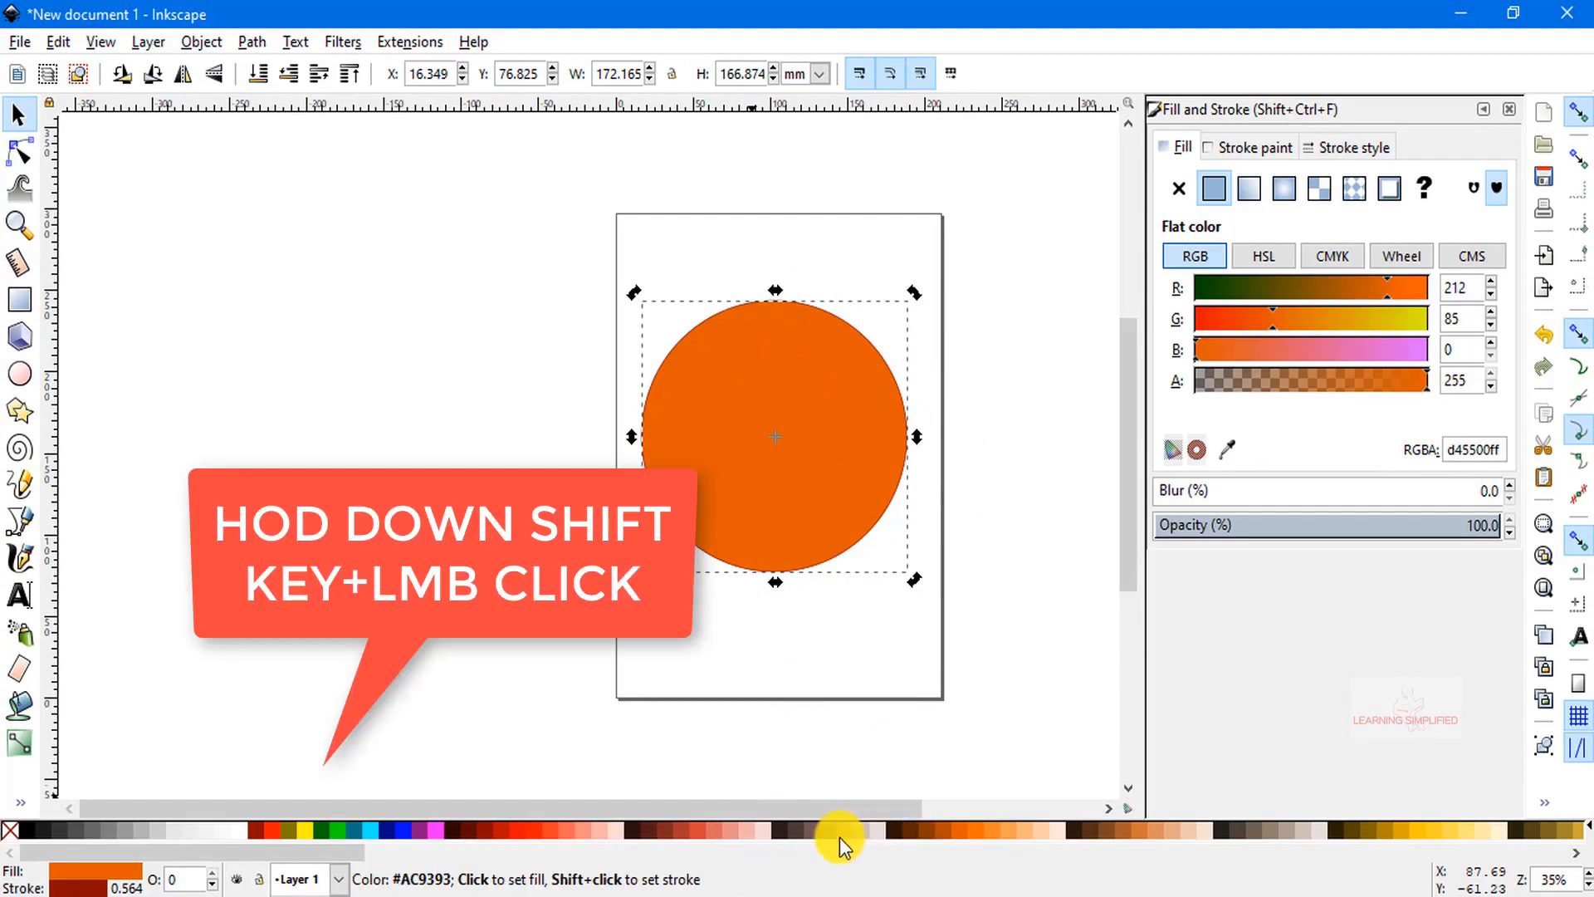
Try a brown outline on the orange ellipse, and set its stroke colour to dark green from the palette.
key(shift)
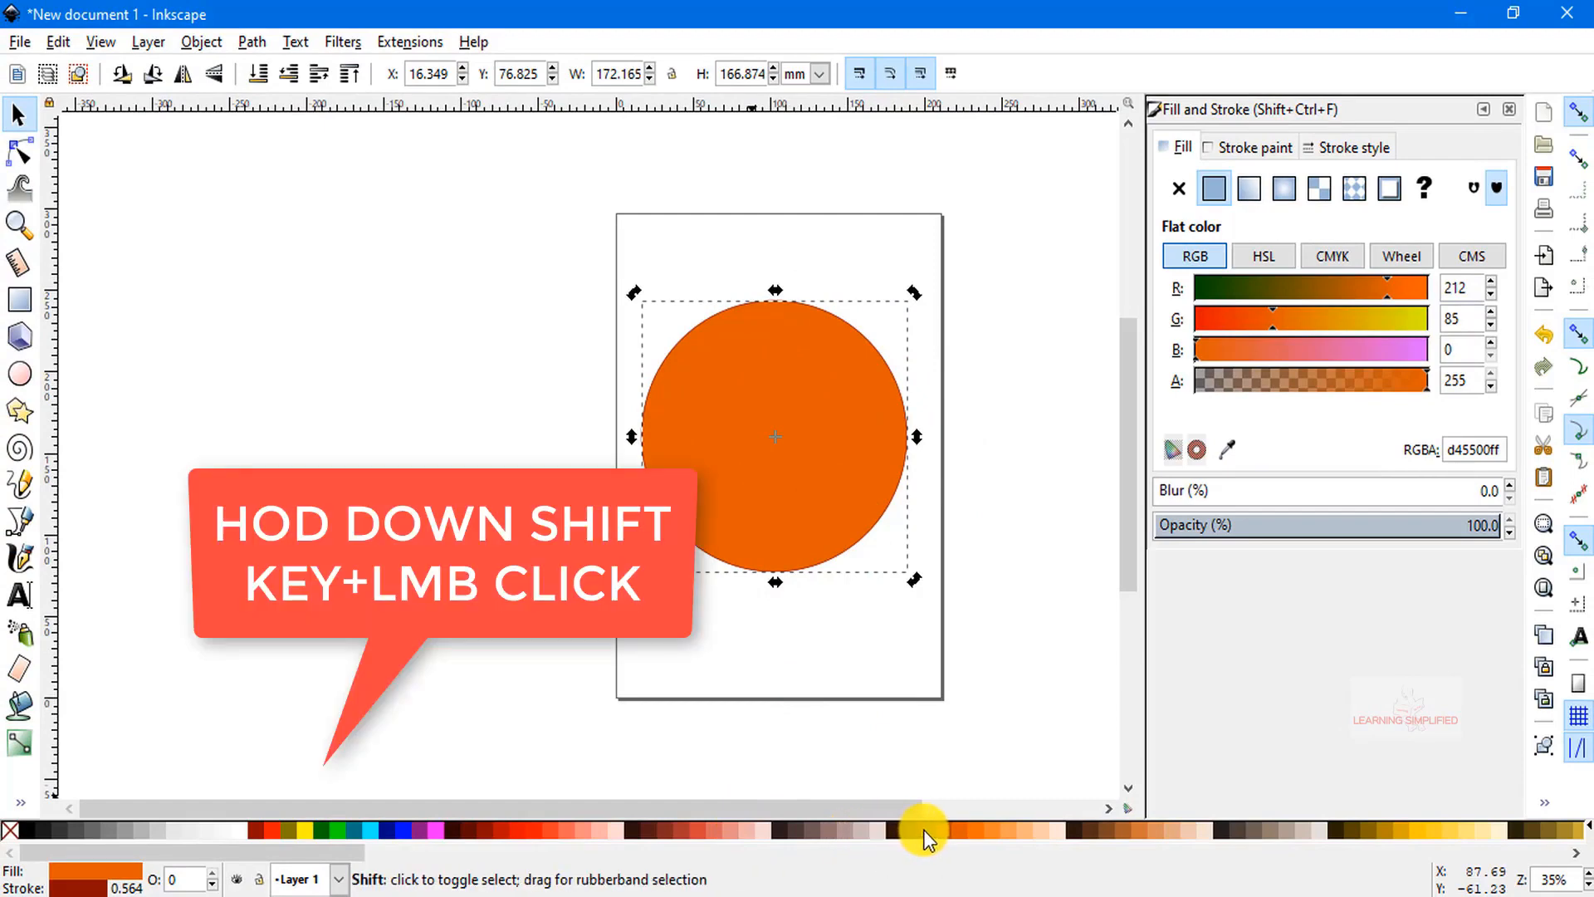
shift+click(924, 829)
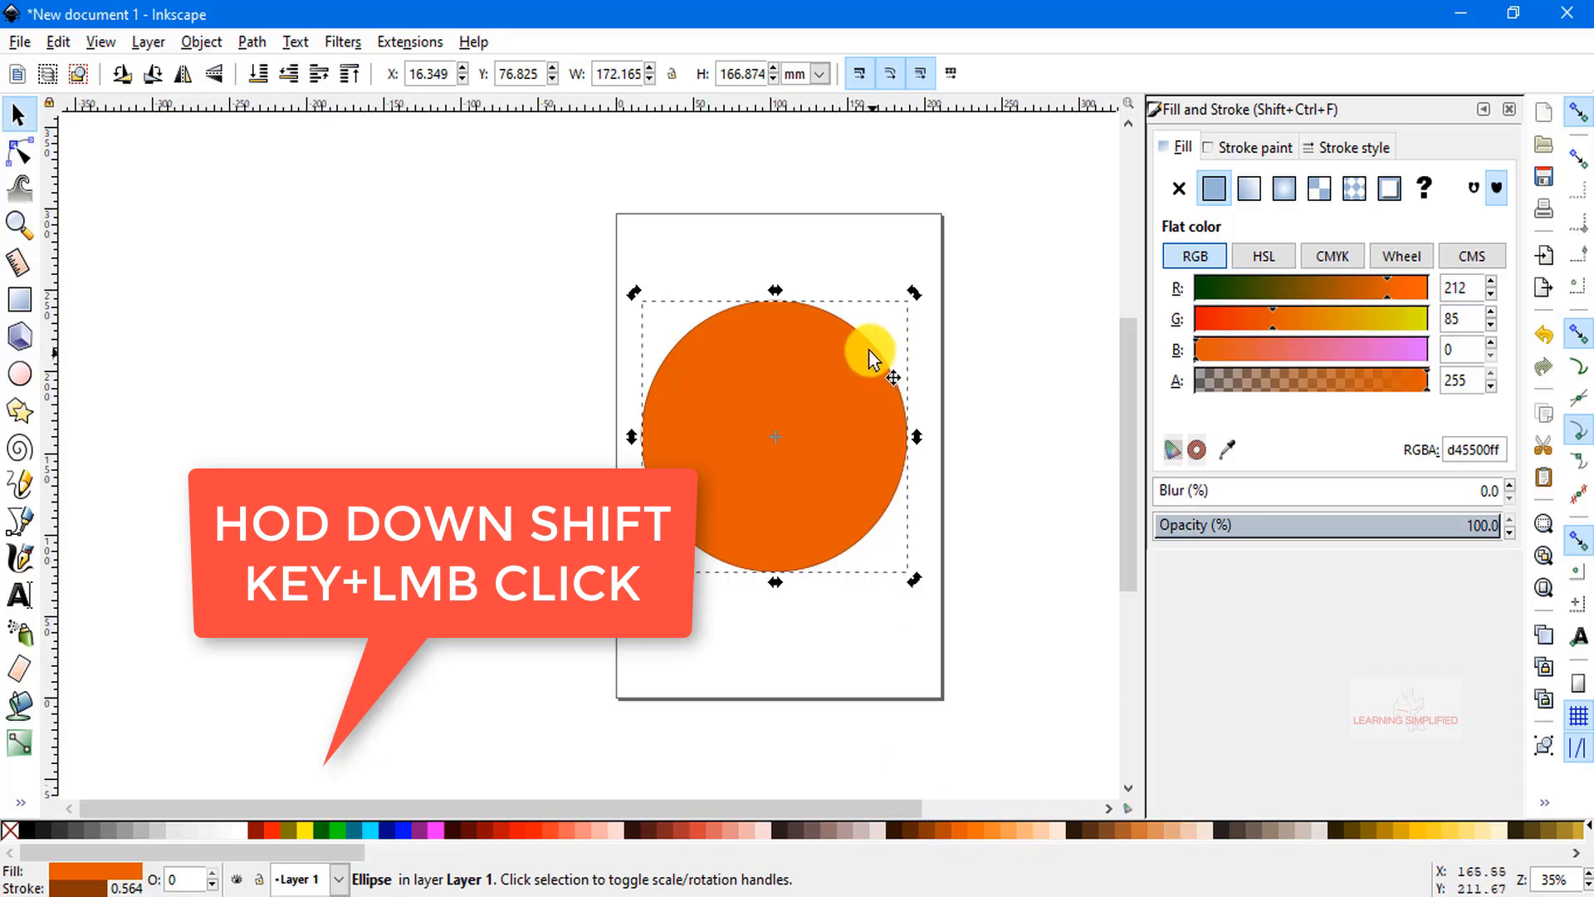
ctrl+scroll(864, 349, up, 6)
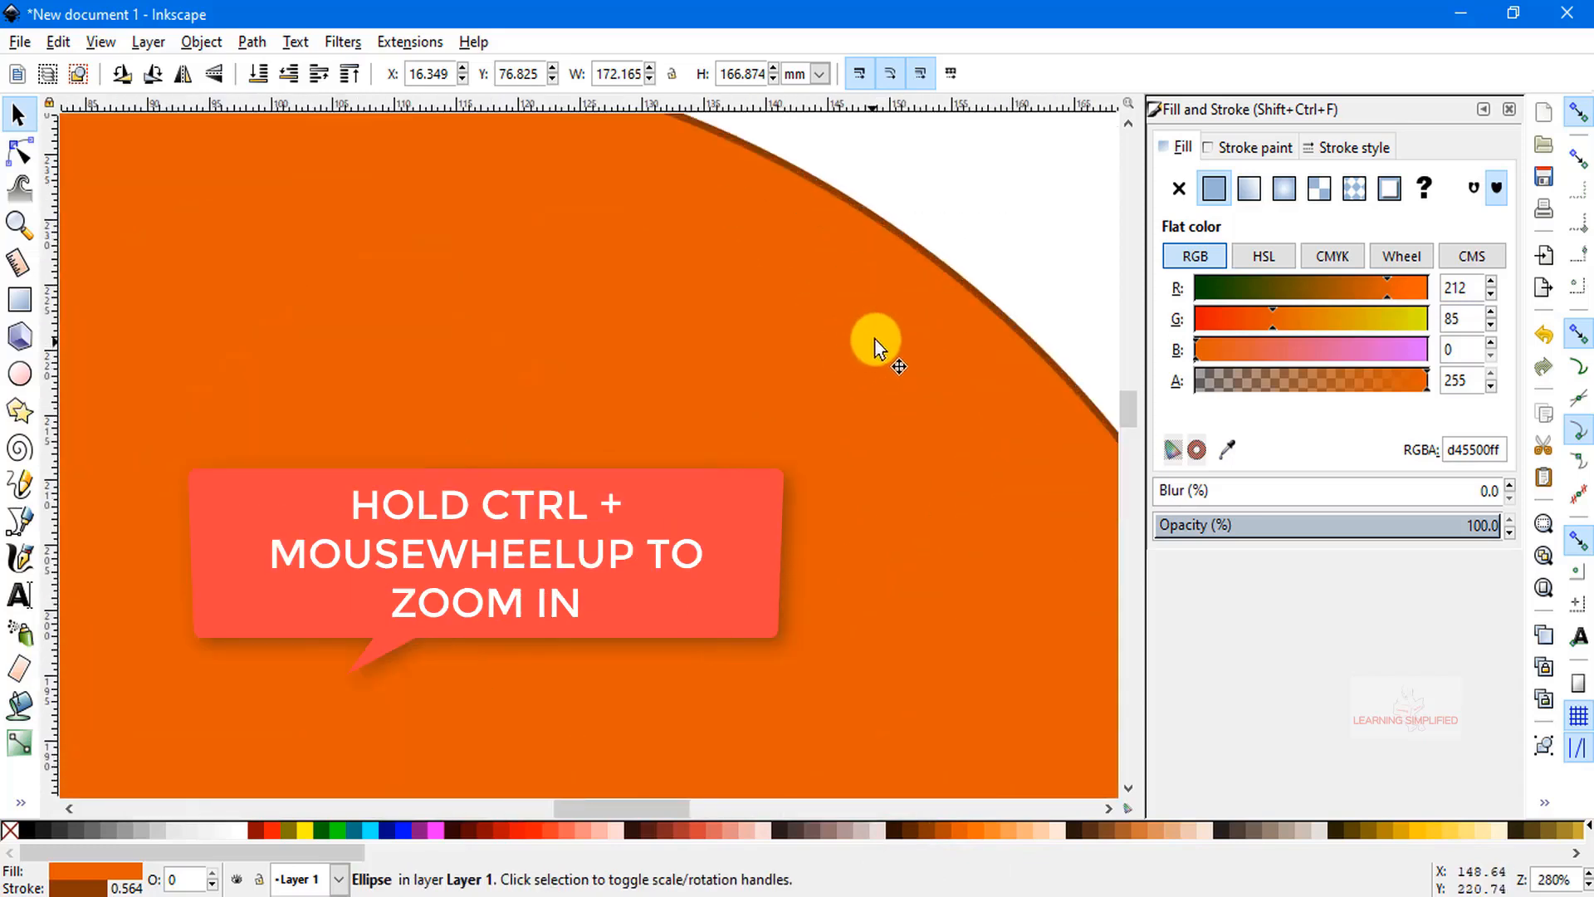
scroll(914, 330, up, 5)
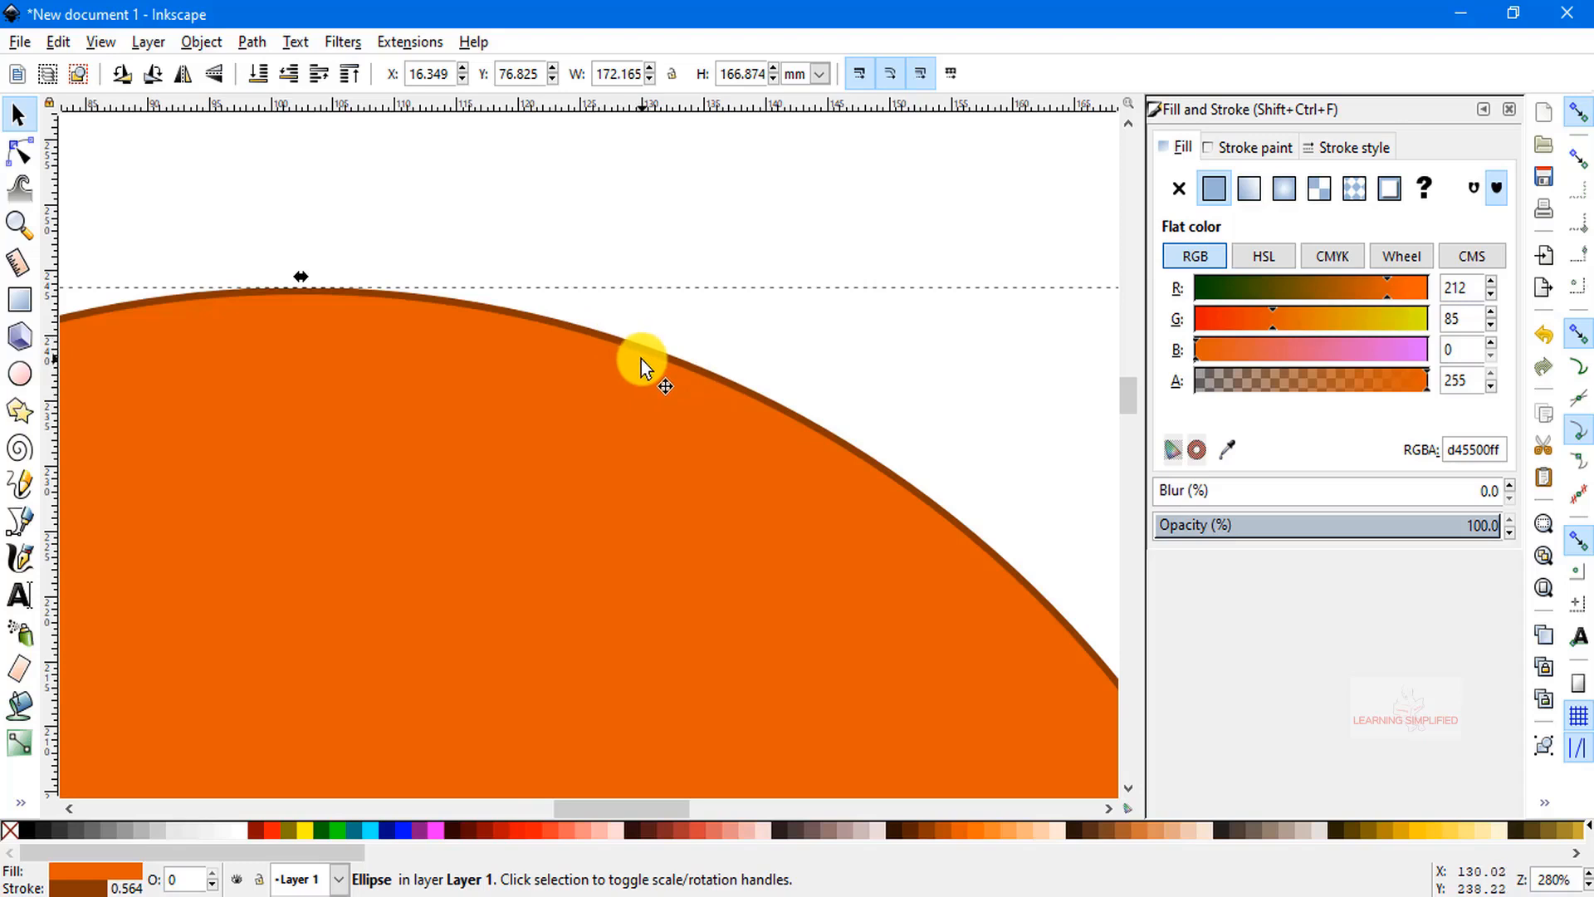
shift+click(254, 832)
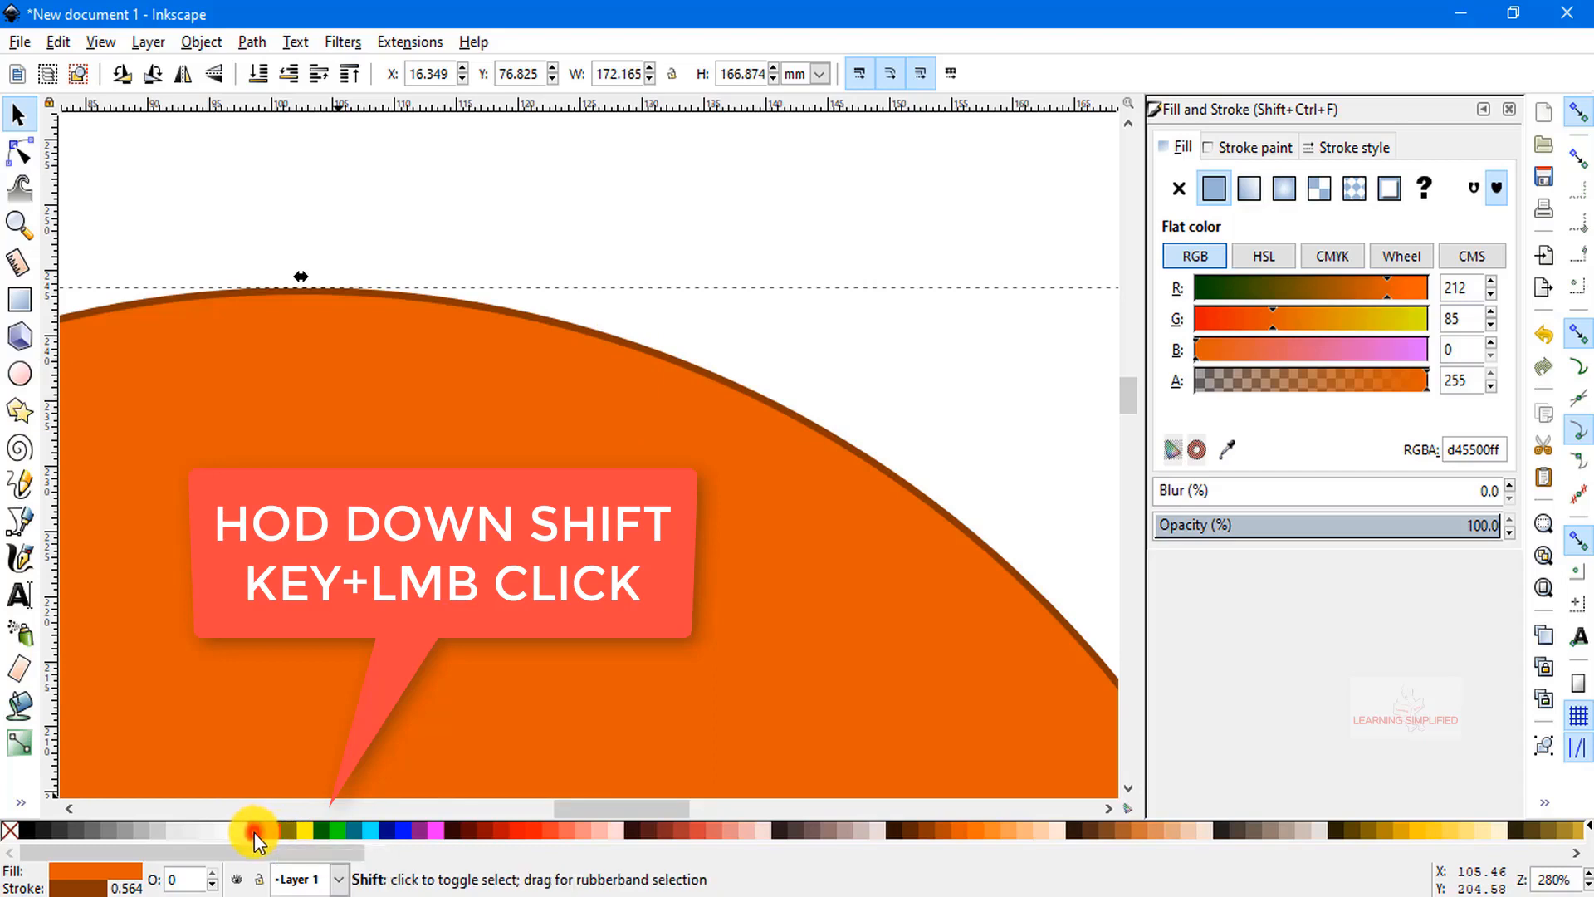
shift+click(319, 832)
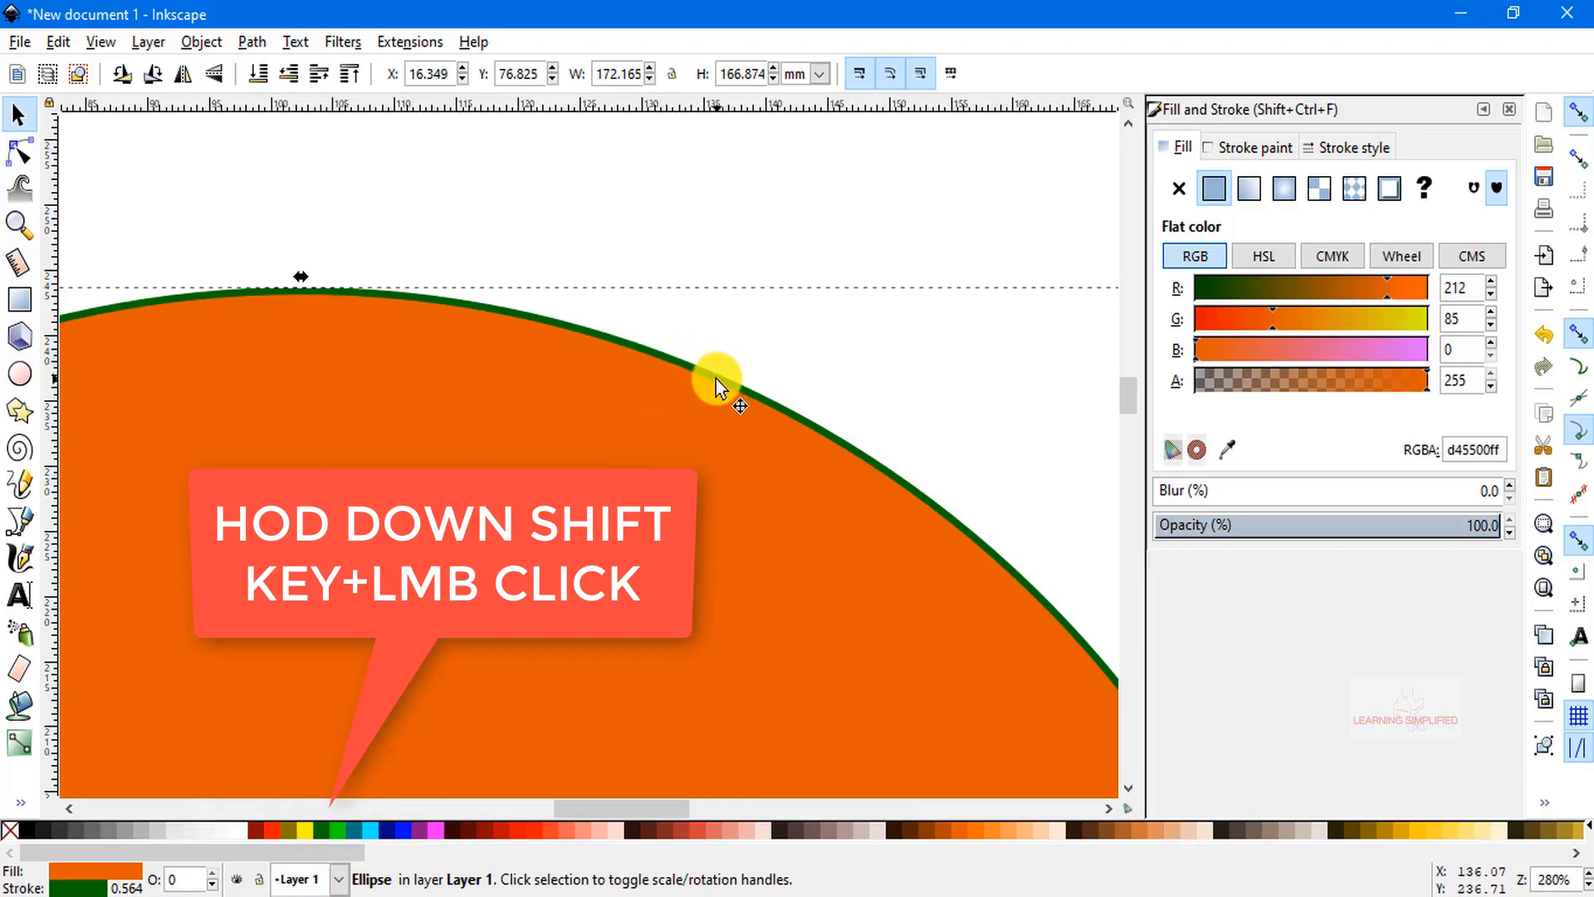
Shrink the ellipse to about 98.4 by 99.5 mm and place it in the page's upper-left corner at about X 3.5, Y 182.7 mm.
ctrl+scroll(716, 377, down, 7)
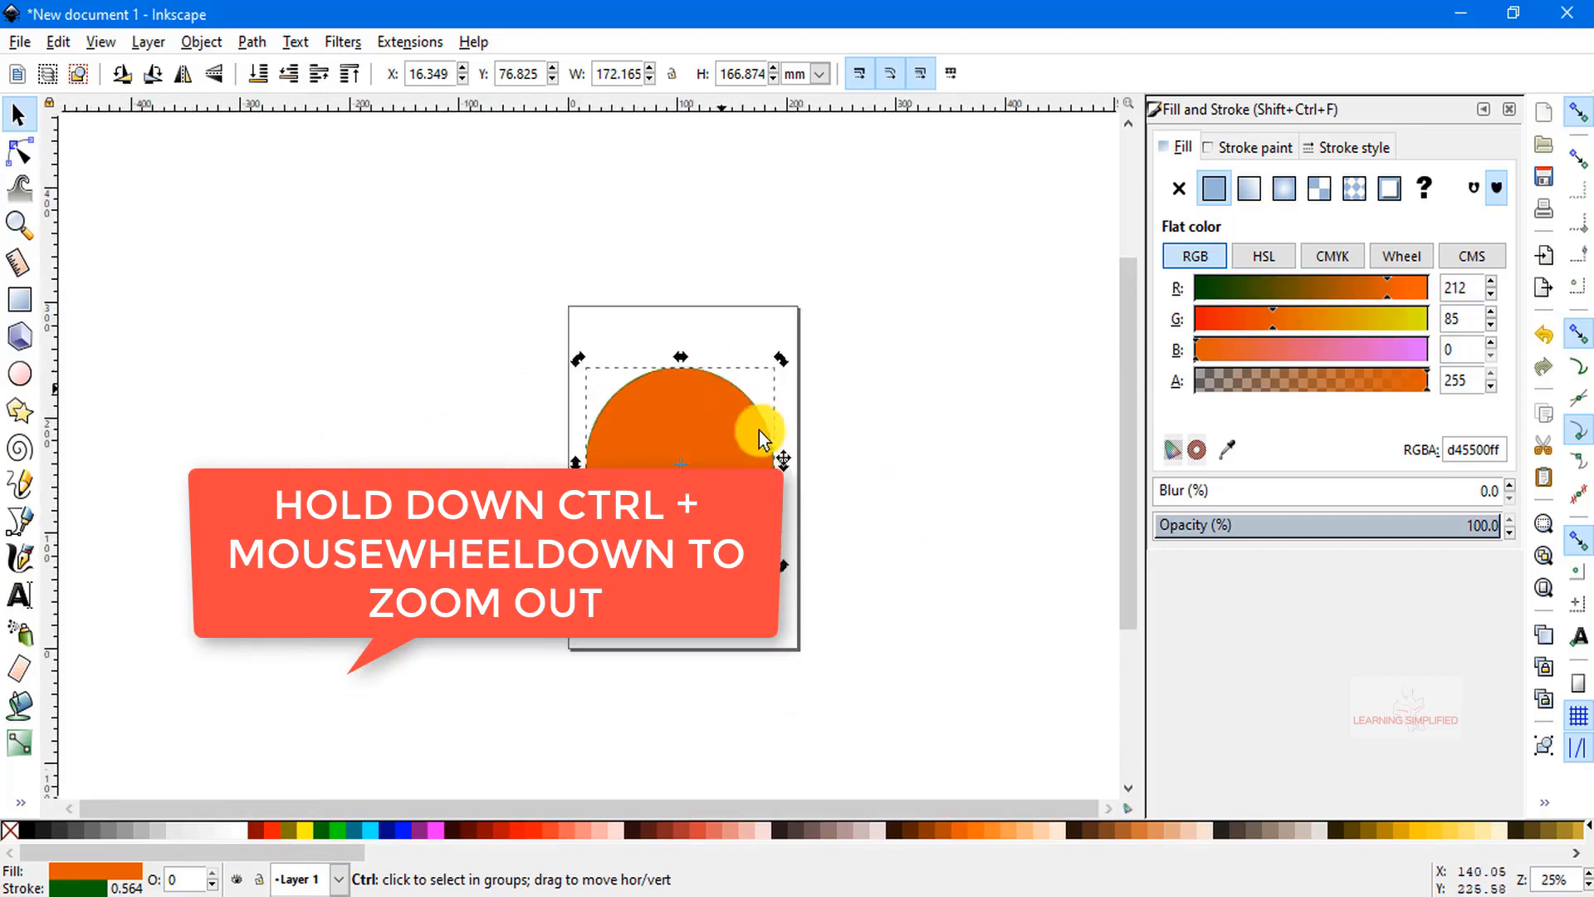
scroll(803, 451, up, 1)
scroll(802, 452, down, 1)
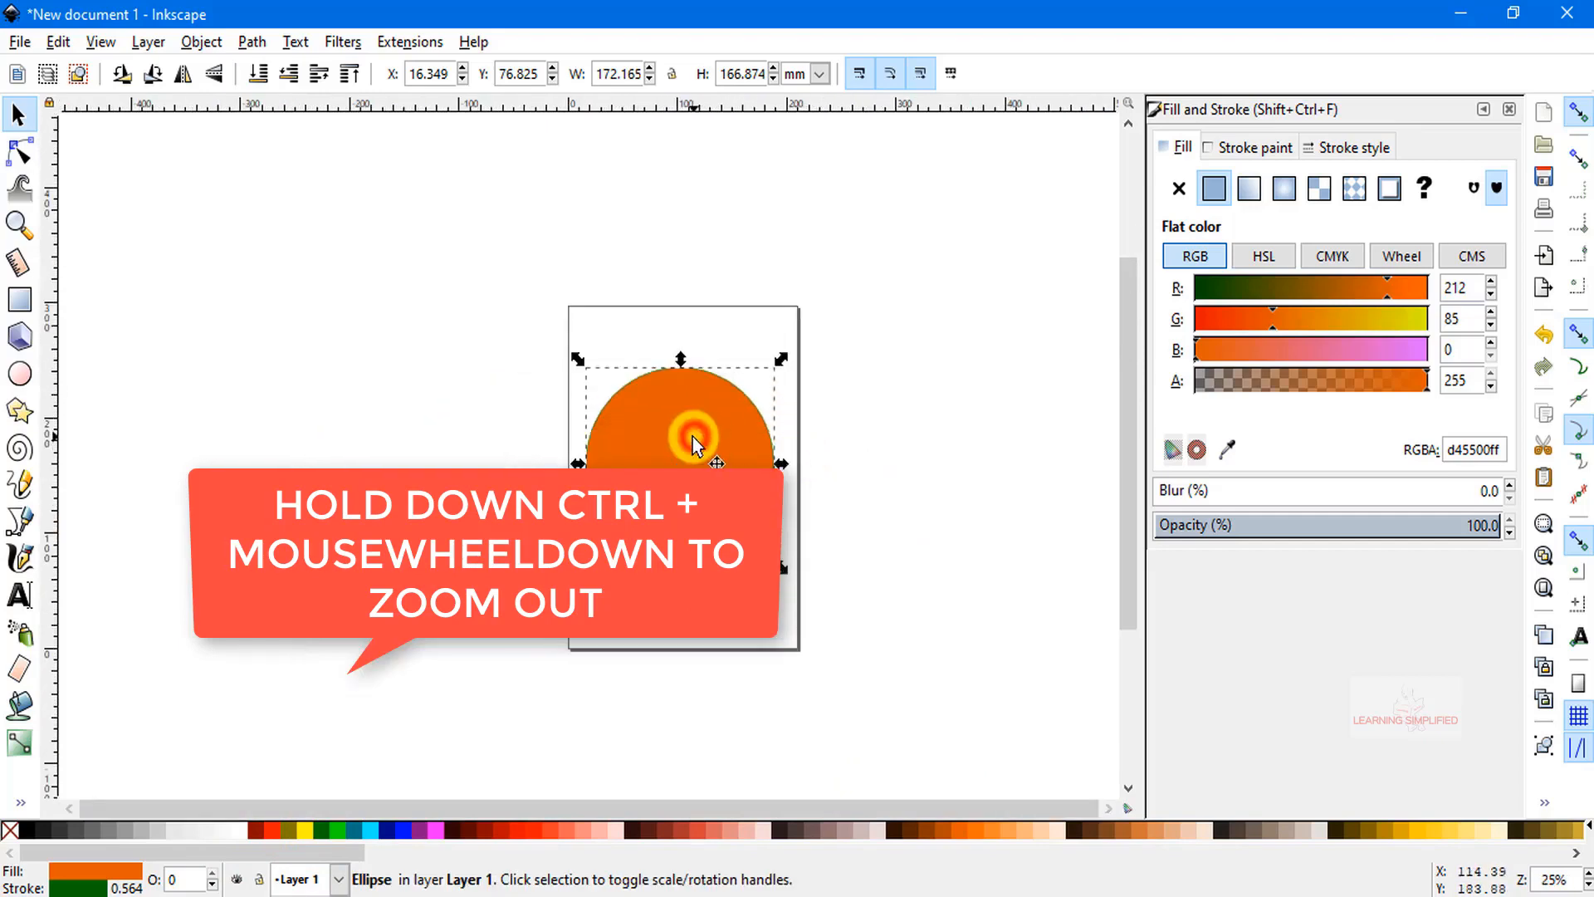
drag(575, 361, 613, 369)
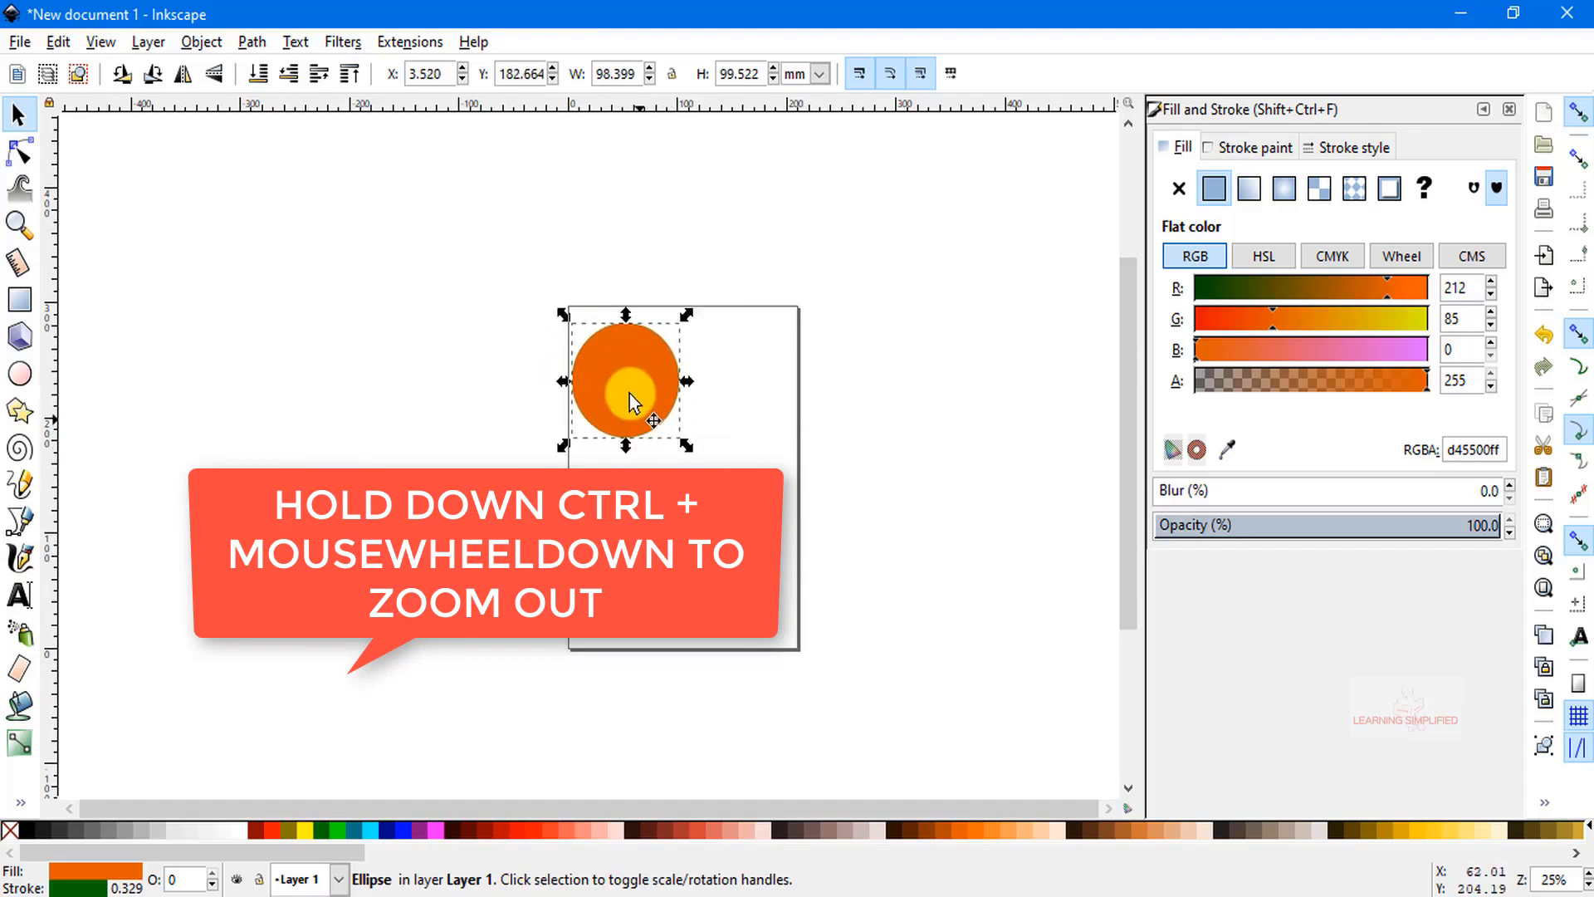
Draw a 20-cornered star about 223.8 mm wide overlapping the ellipse and move it to about X -1.8, Y 12.1 mm.
click(638, 388)
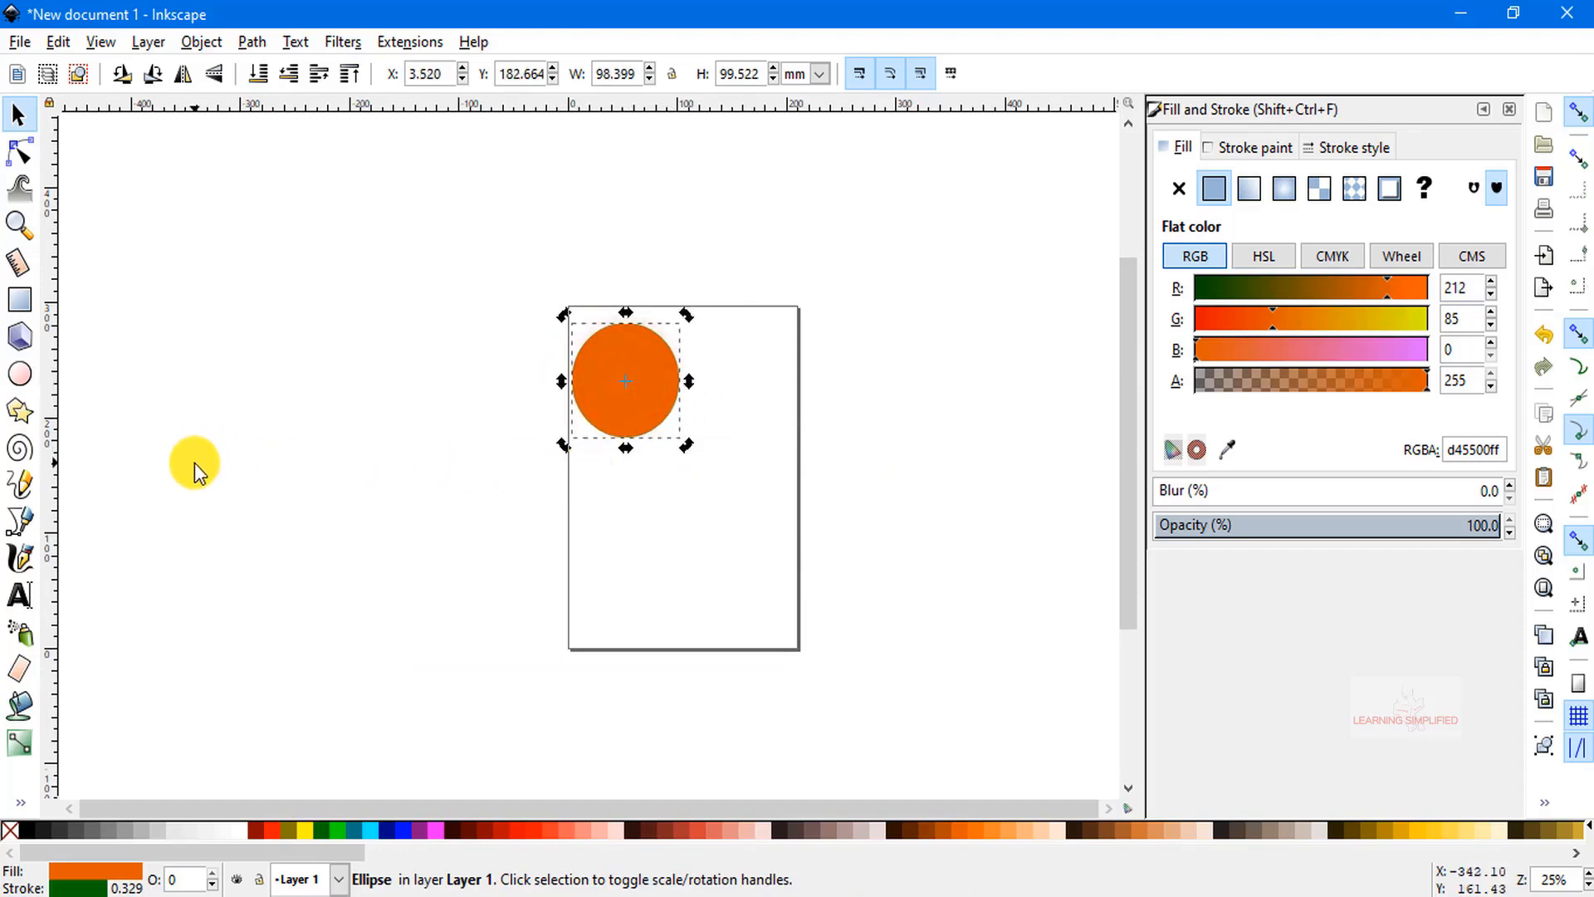
click(22, 411)
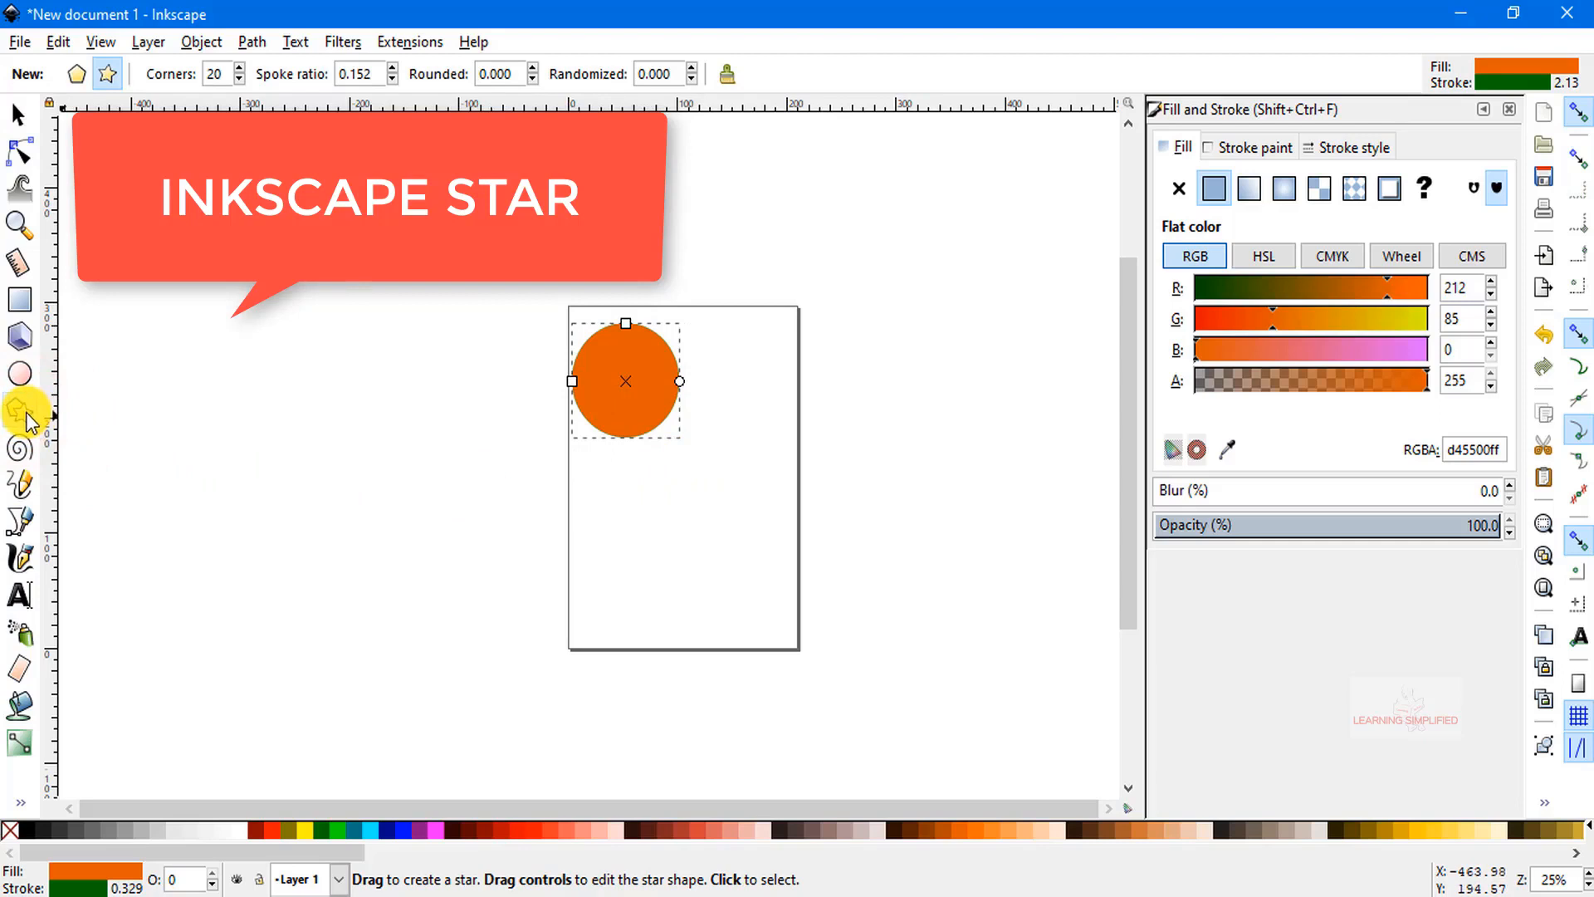
drag(615, 469, 705, 558)
click(18, 114)
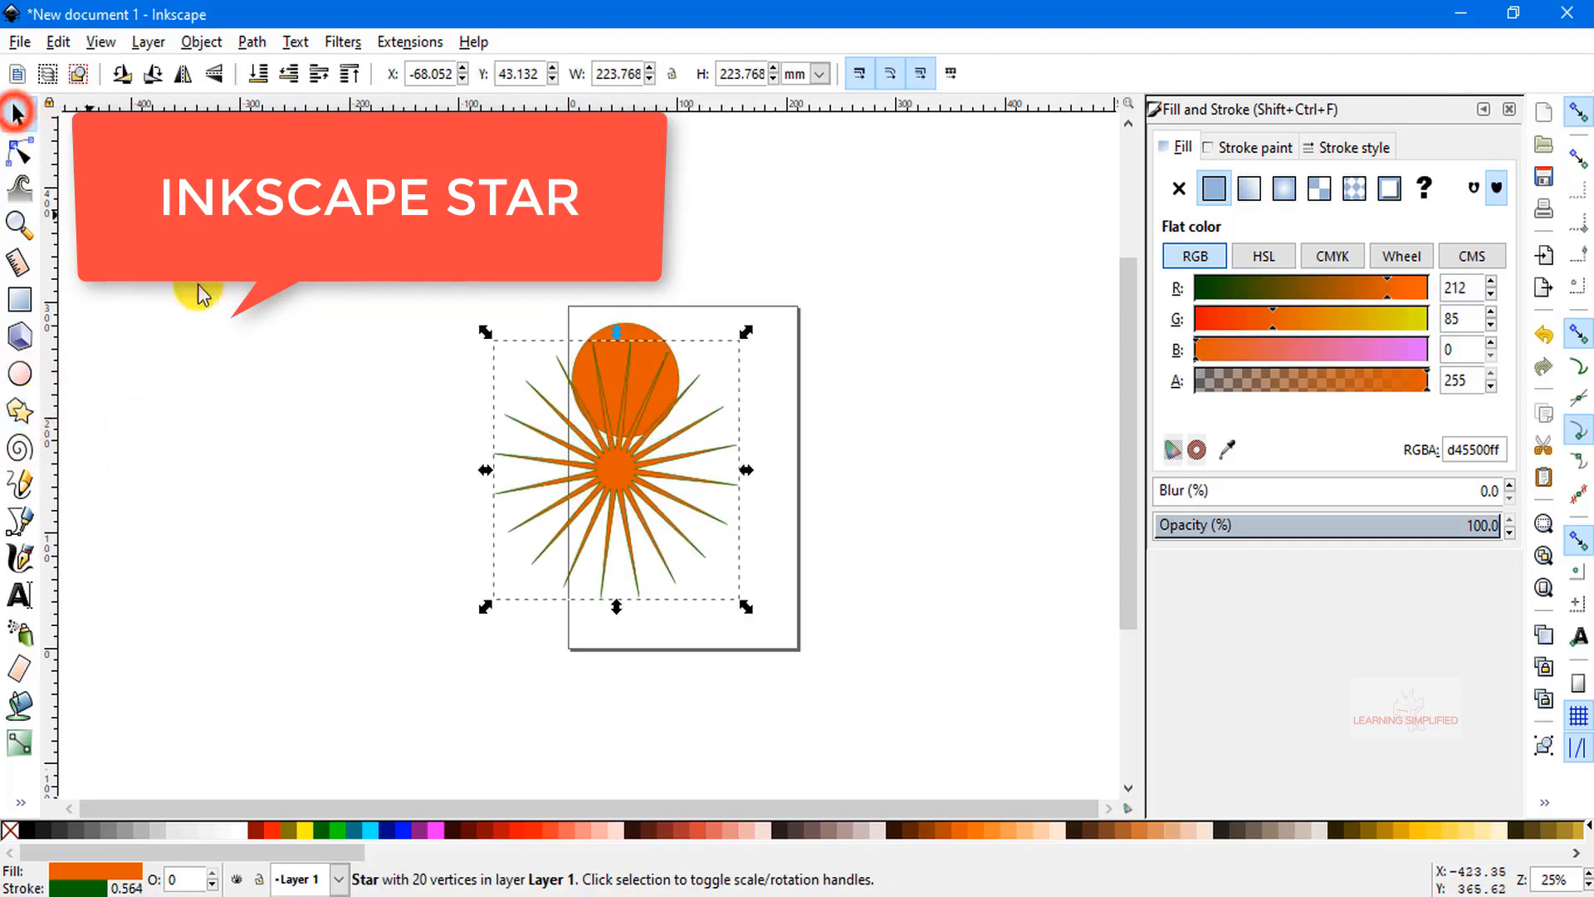
drag(618, 467, 695, 515)
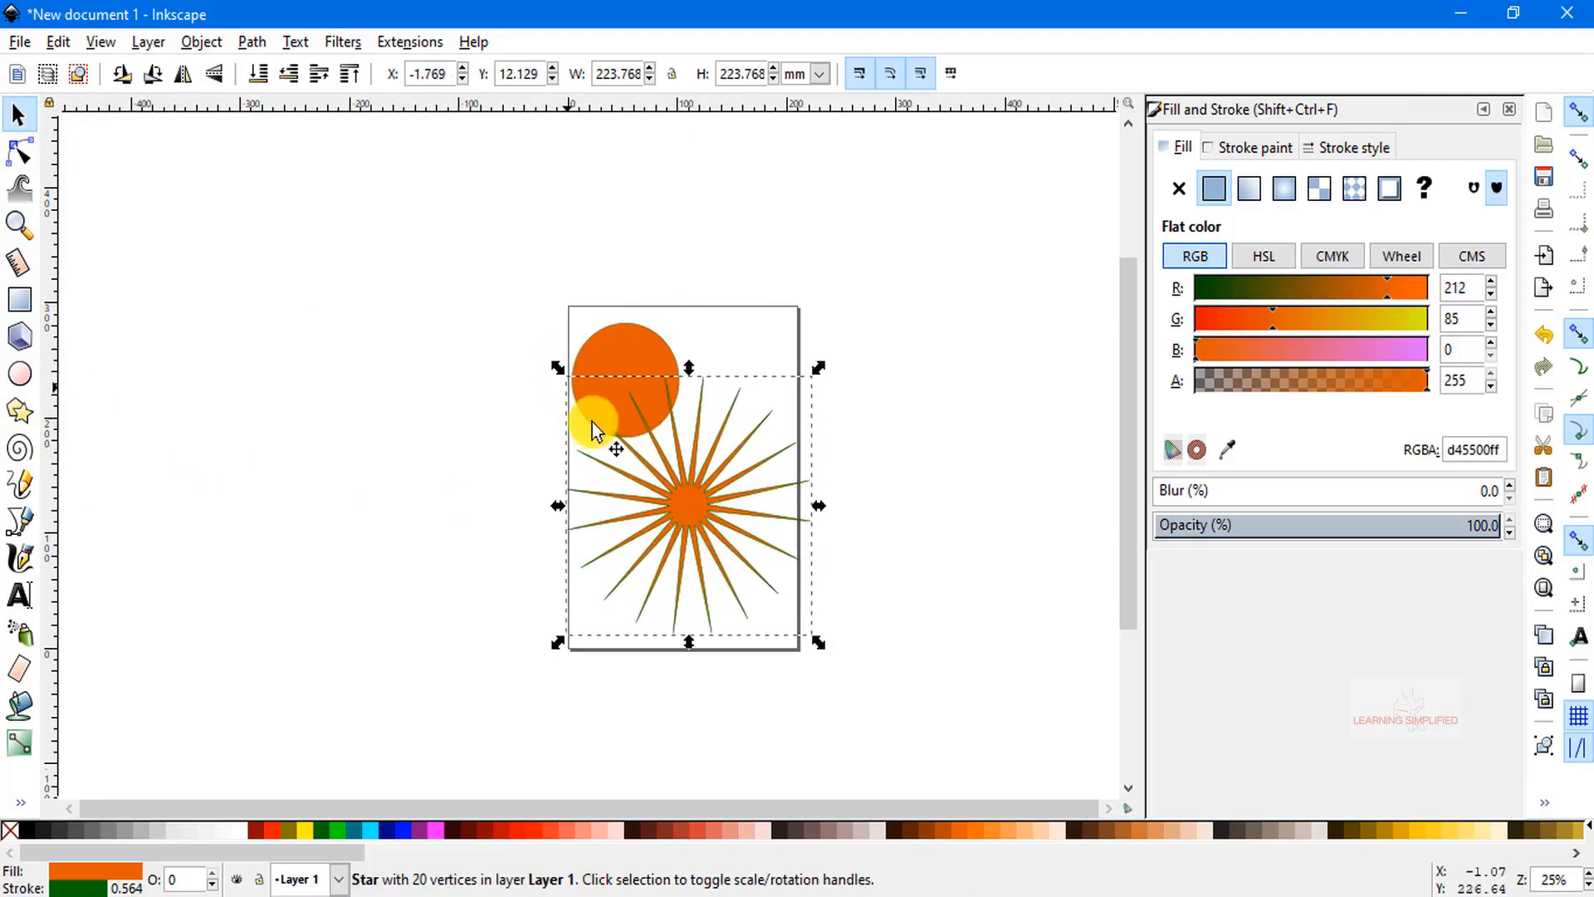
Reopen the star's shape settings and set its number of corners to 5.
click(693, 503)
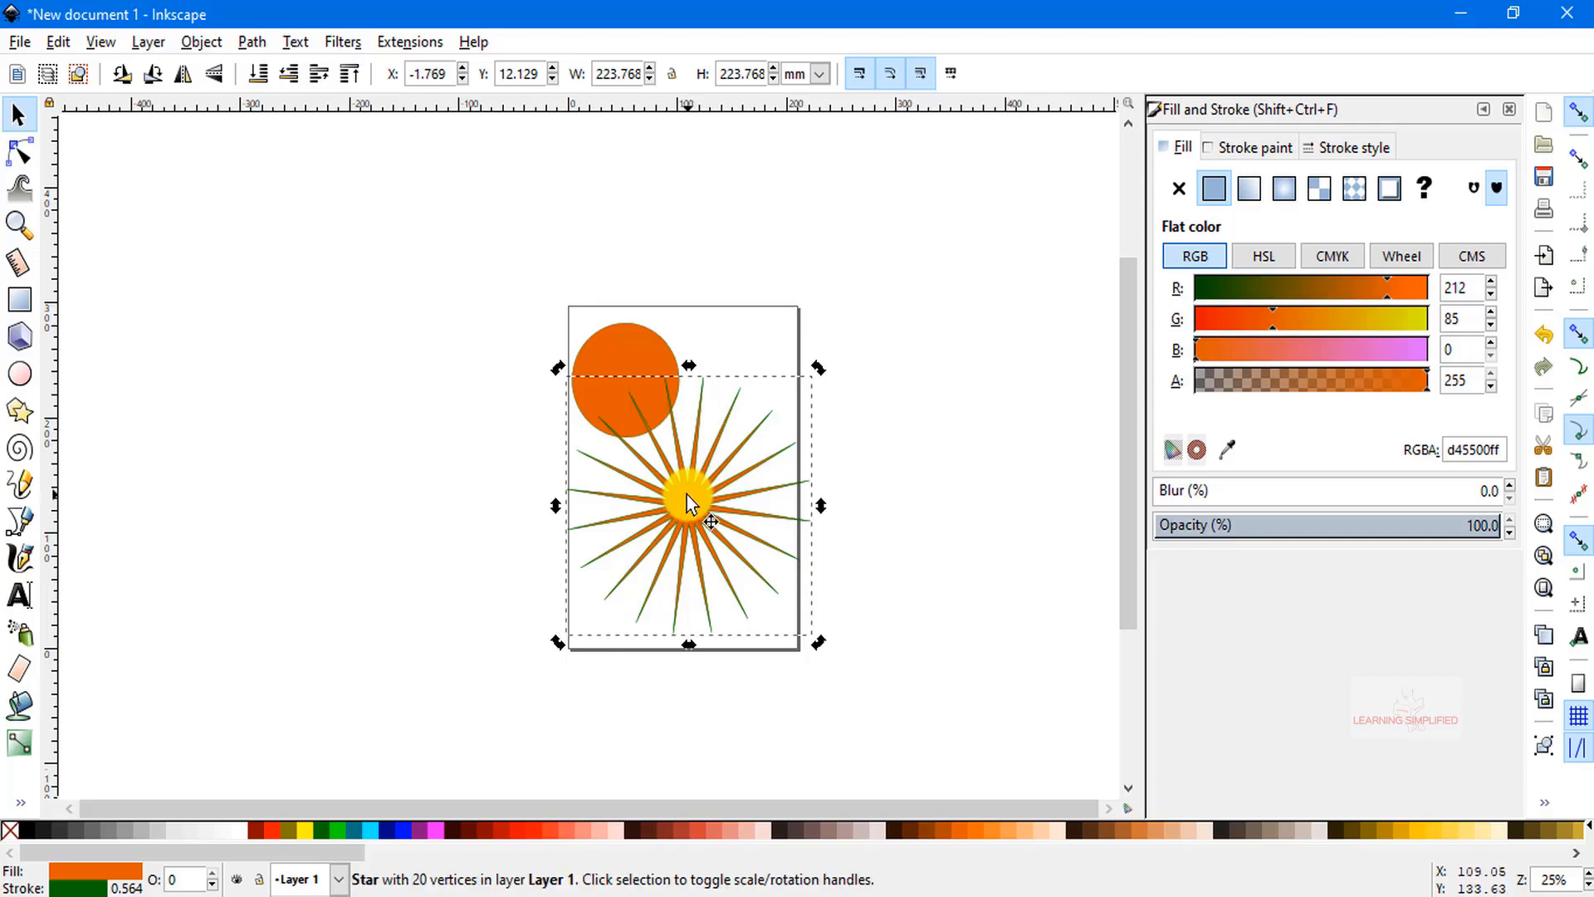
double_click(686, 495)
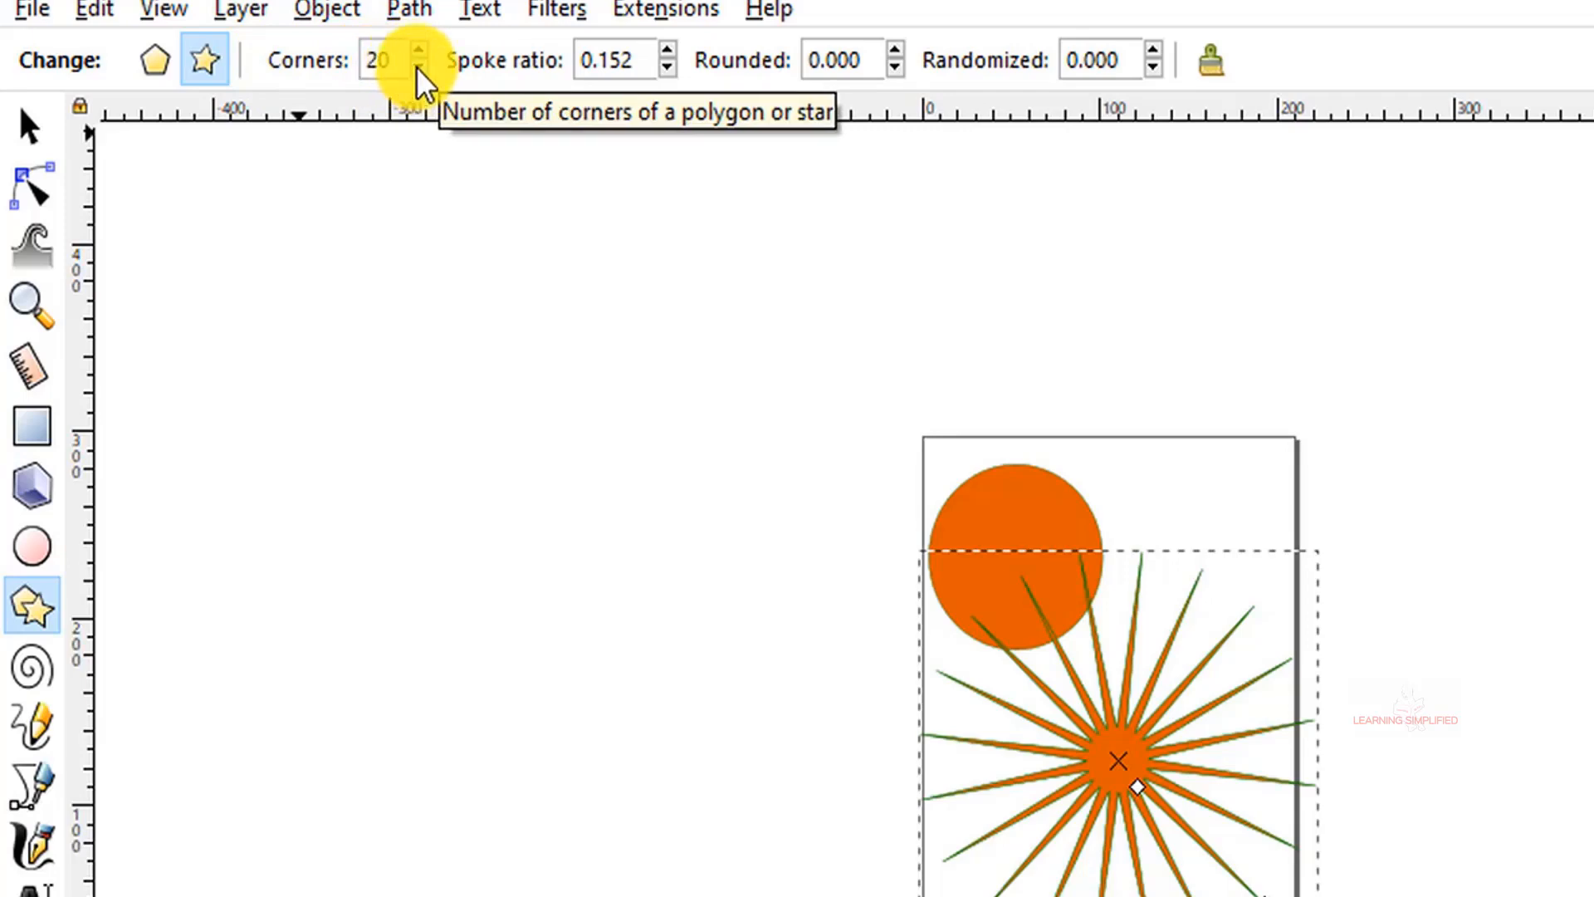
double_click(373, 61)
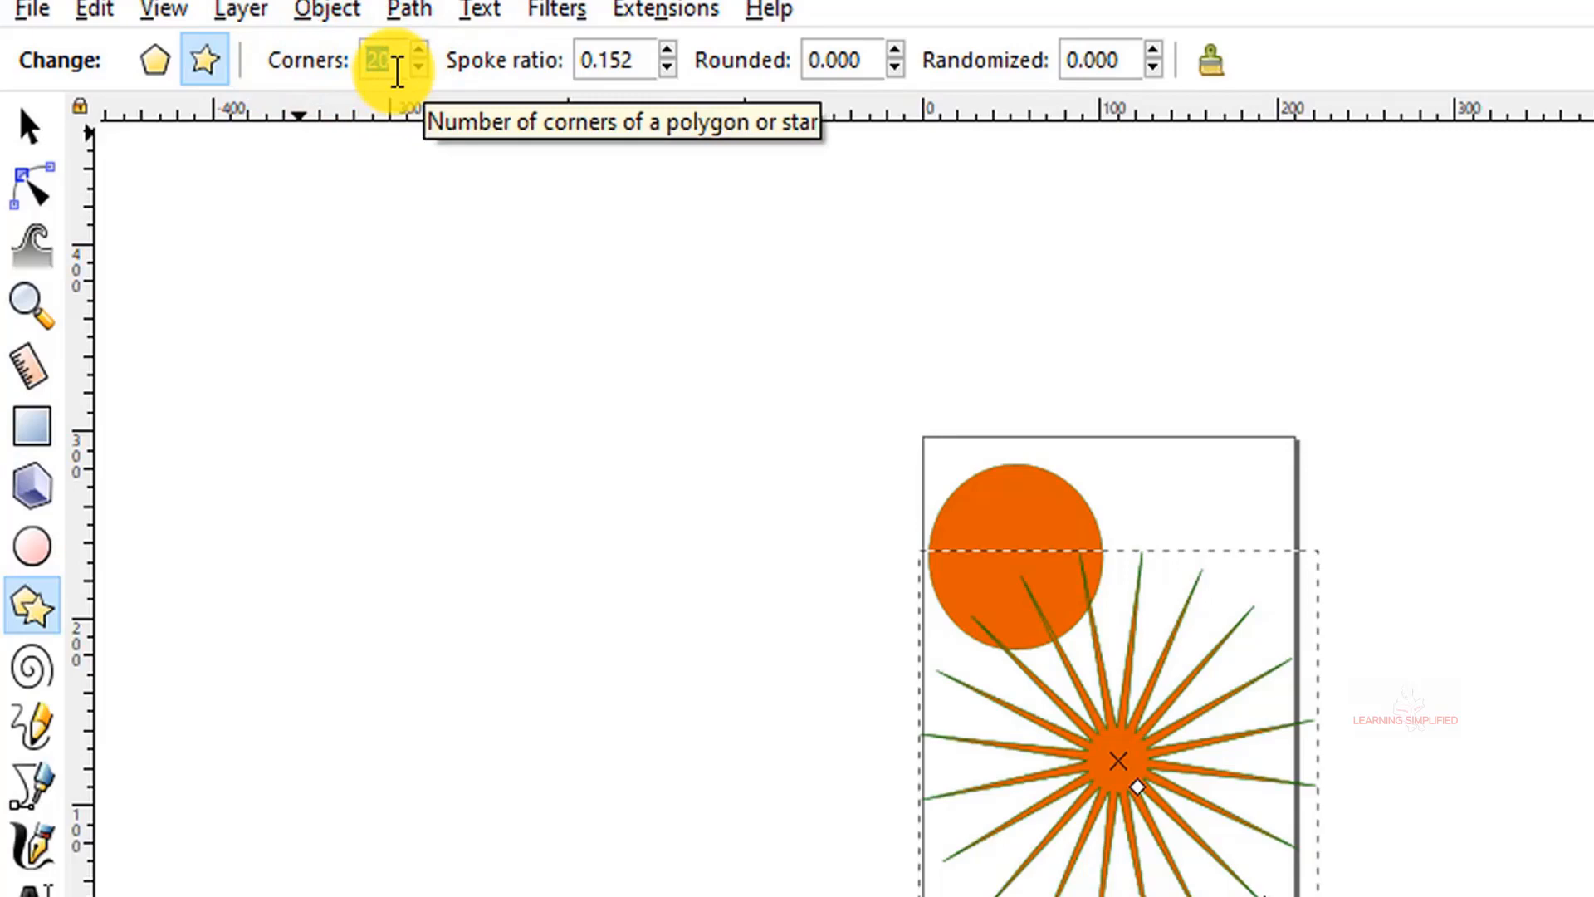
text(5)
key(Return)
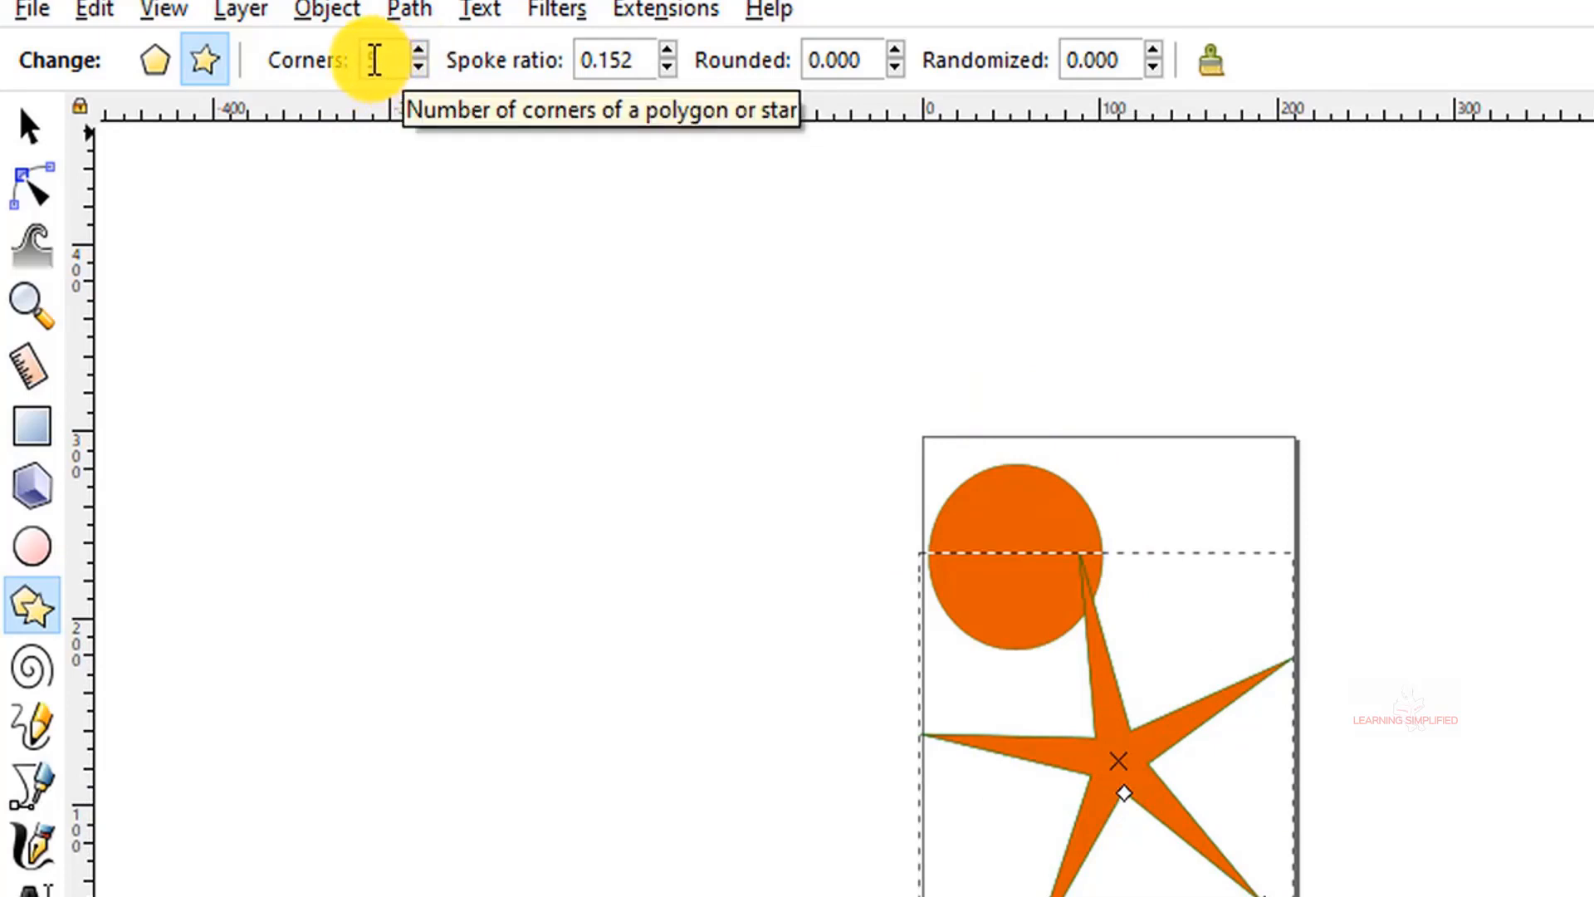
Try different spoke ratios on the five-cornered star, from 1.000 down to 0.070 and back up to about 0.610.
right_click(668, 51)
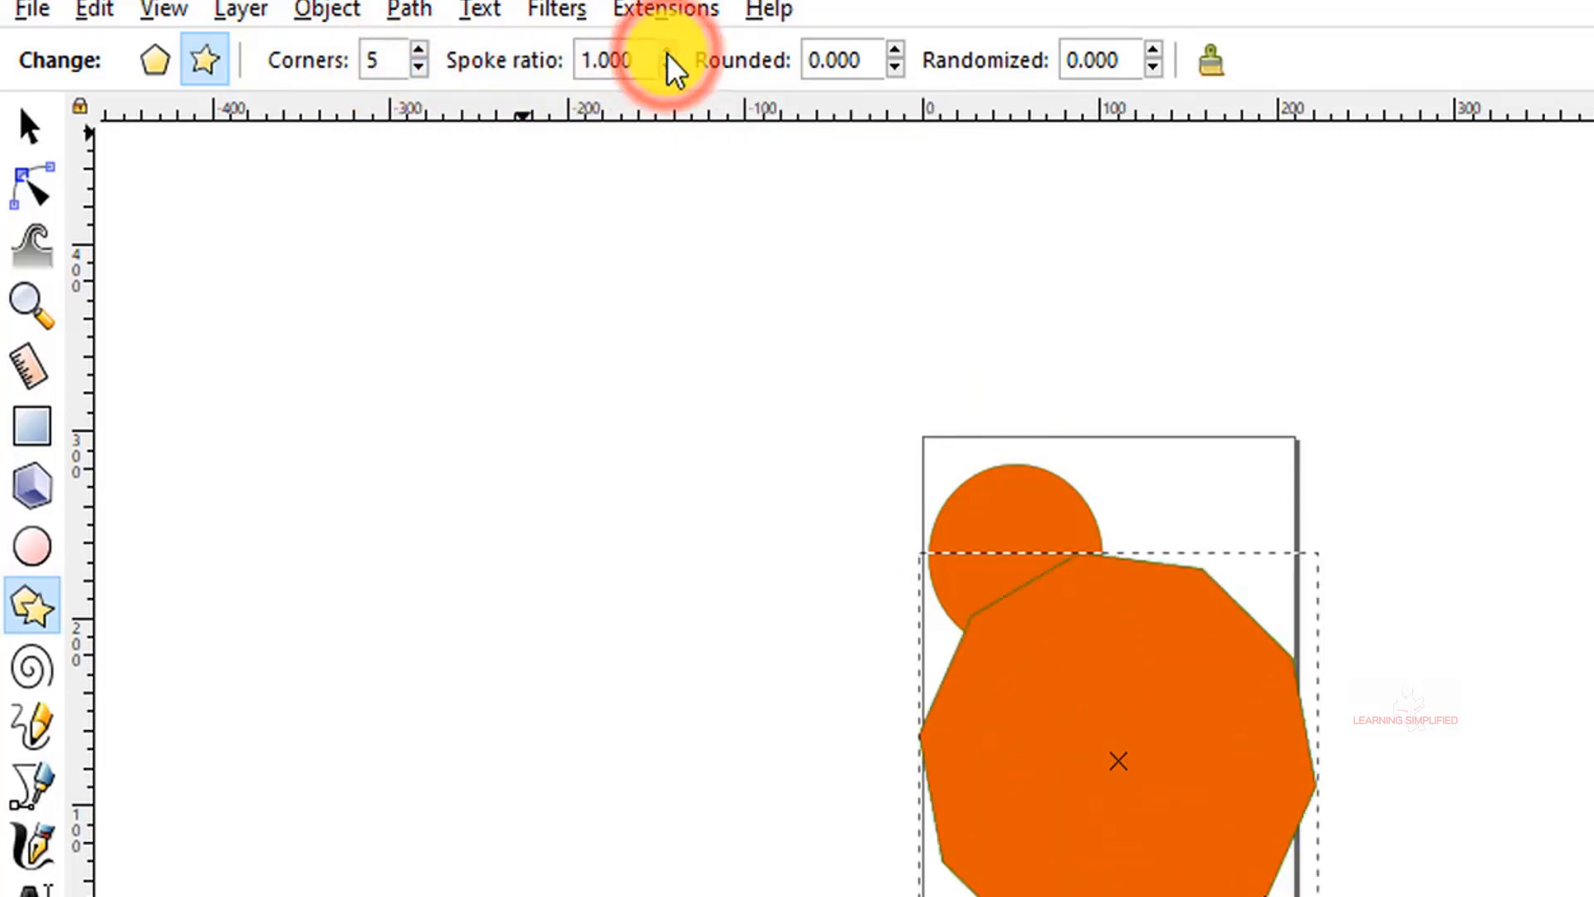
click(667, 68)
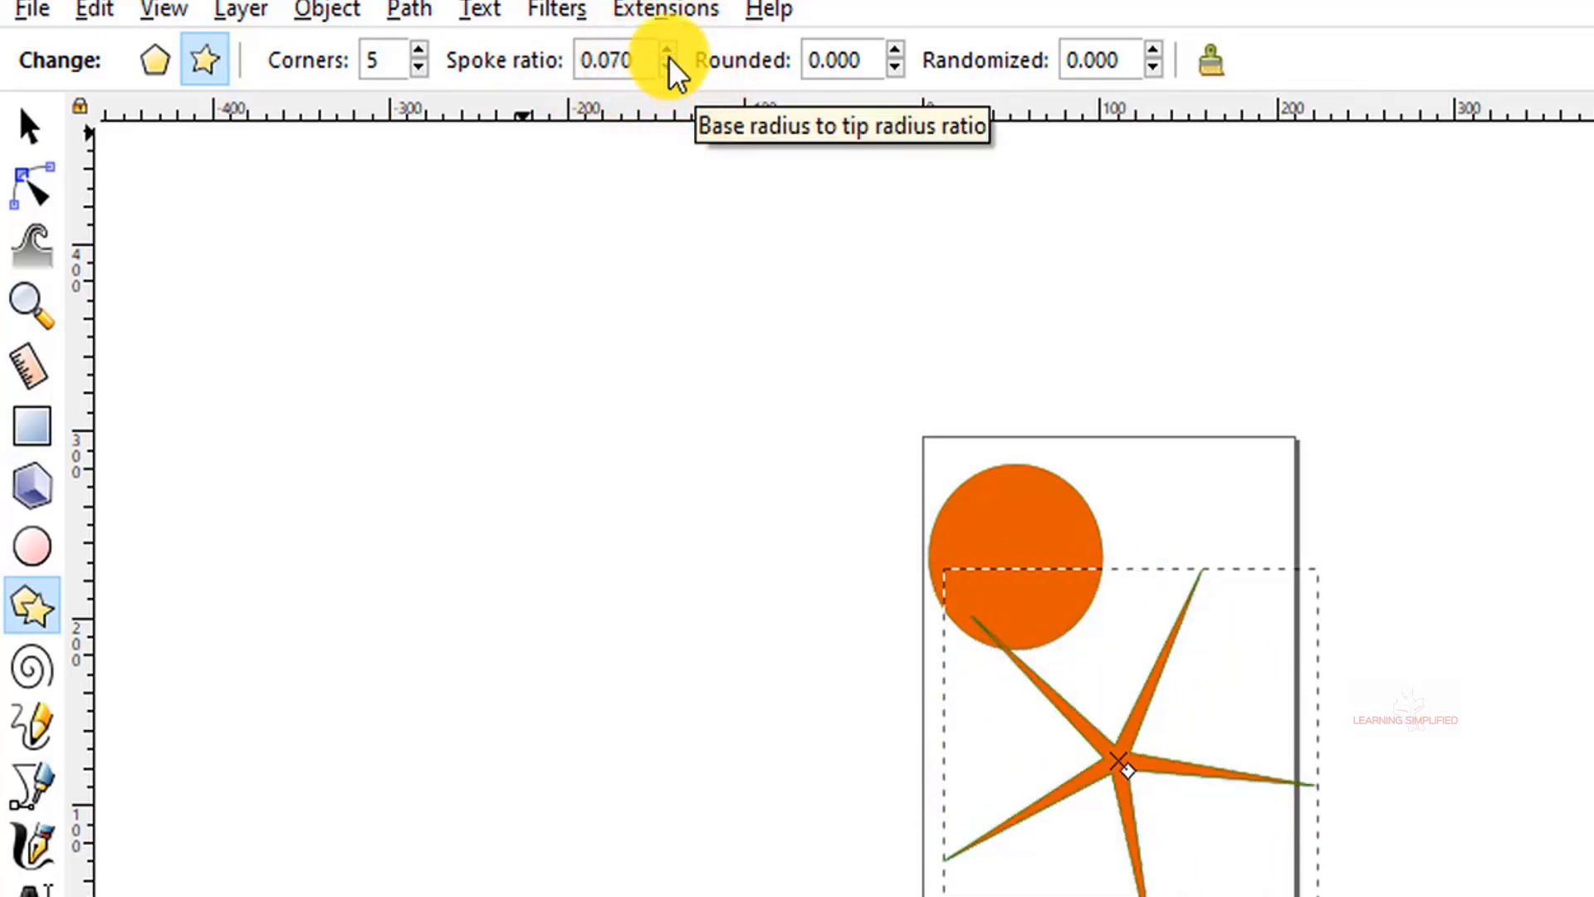
click(669, 54)
click(668, 54)
click(669, 53)
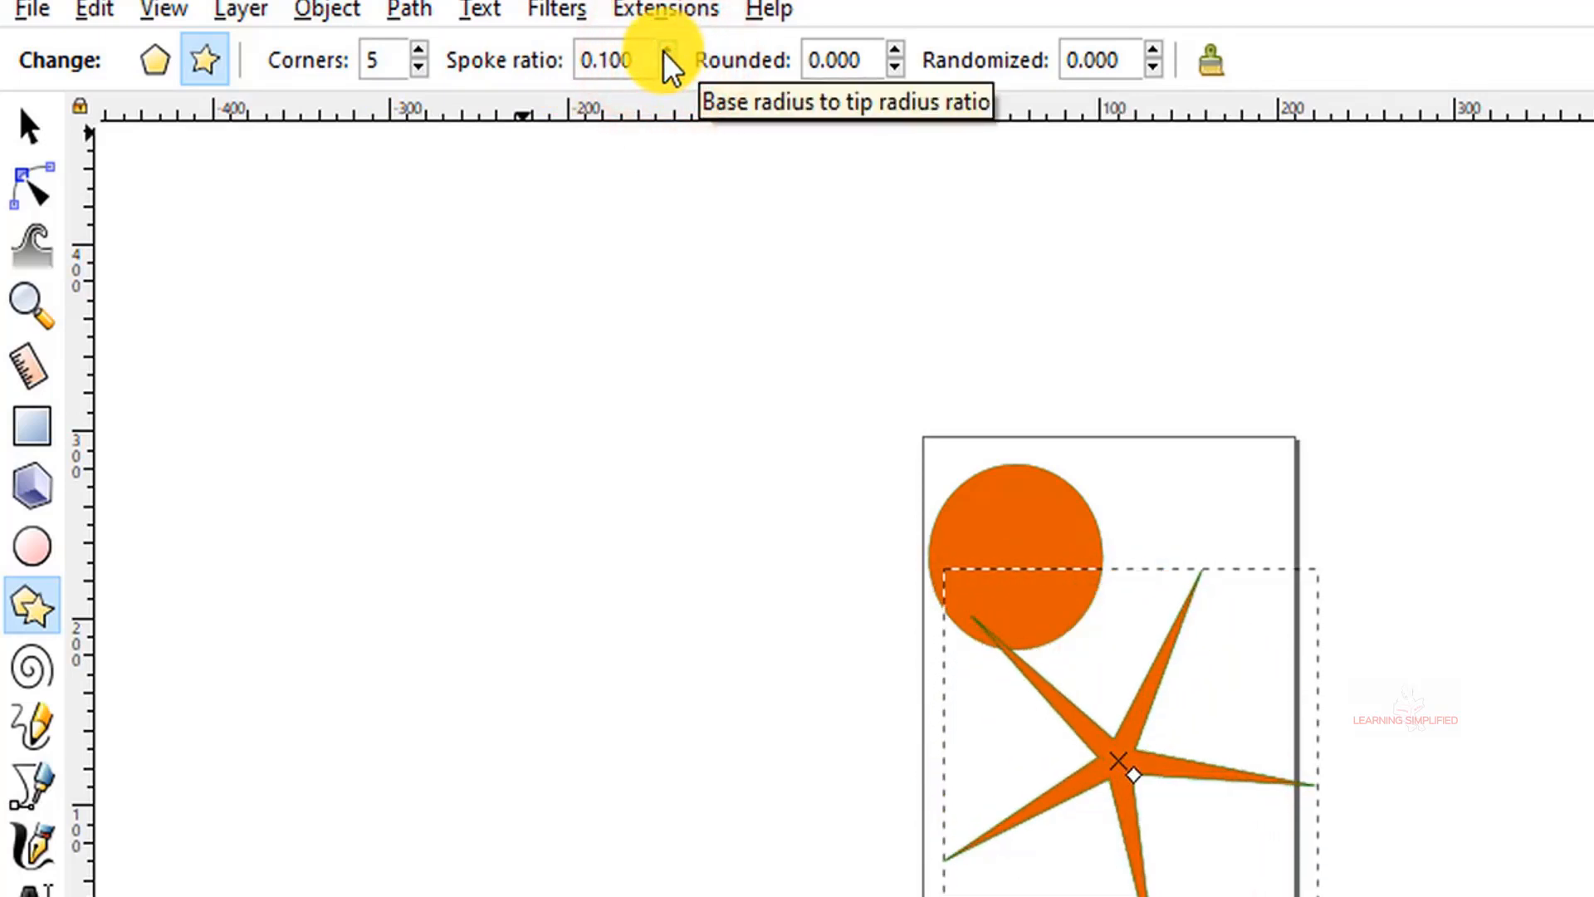
click(667, 53)
click(667, 69)
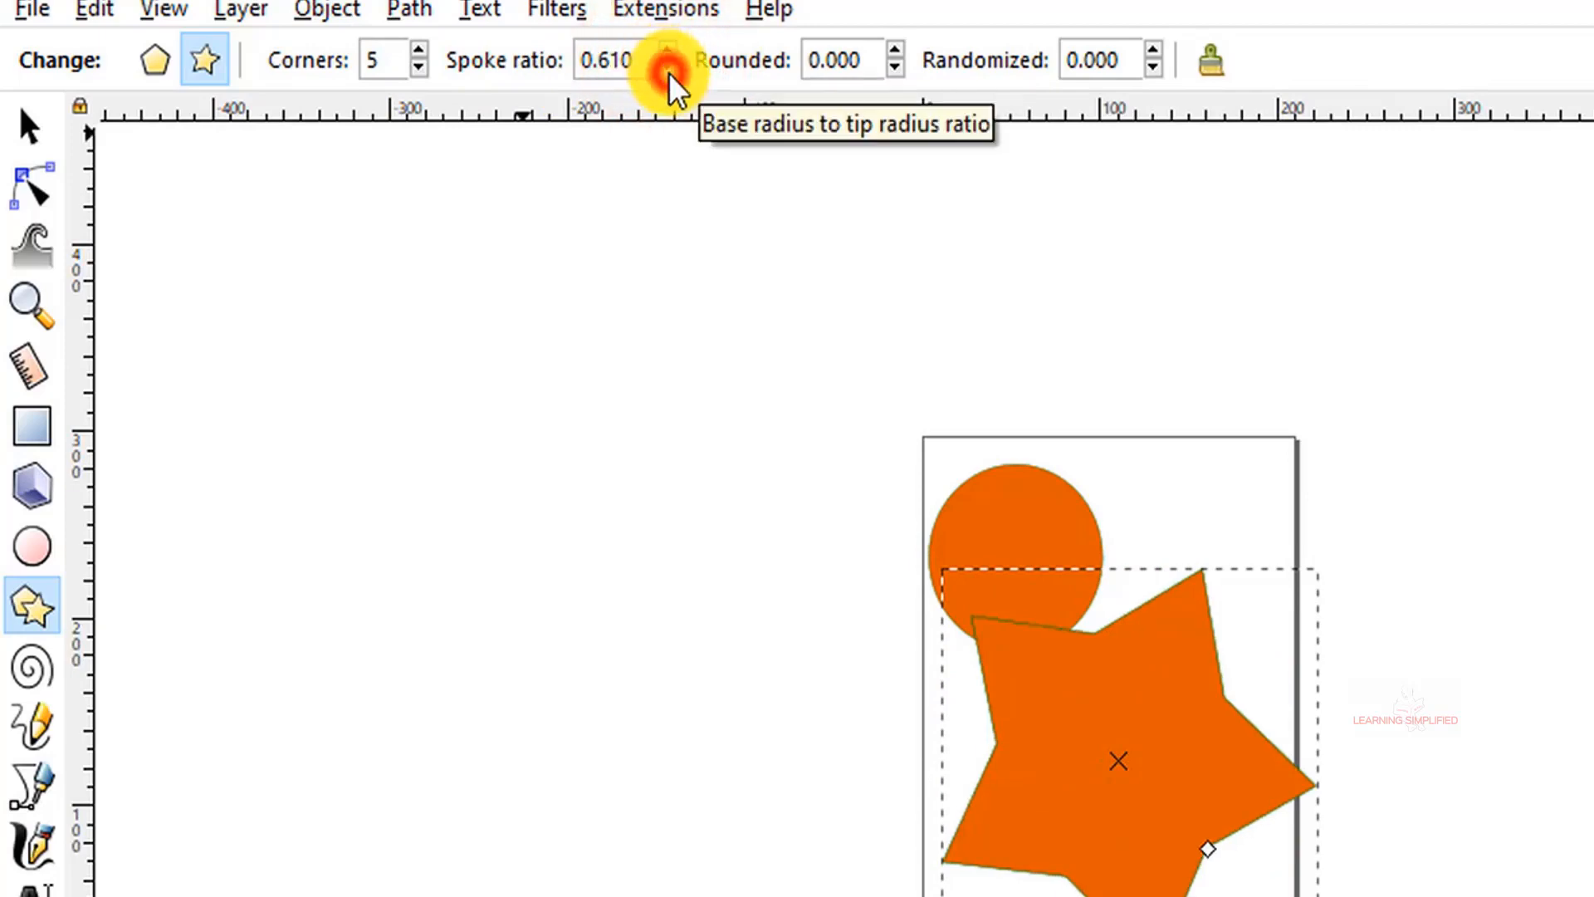
Gradually lower the star's spoke ratio to 0.220 for slimmer arms.
click(668, 69)
click(667, 68)
click(668, 68)
click(668, 68)
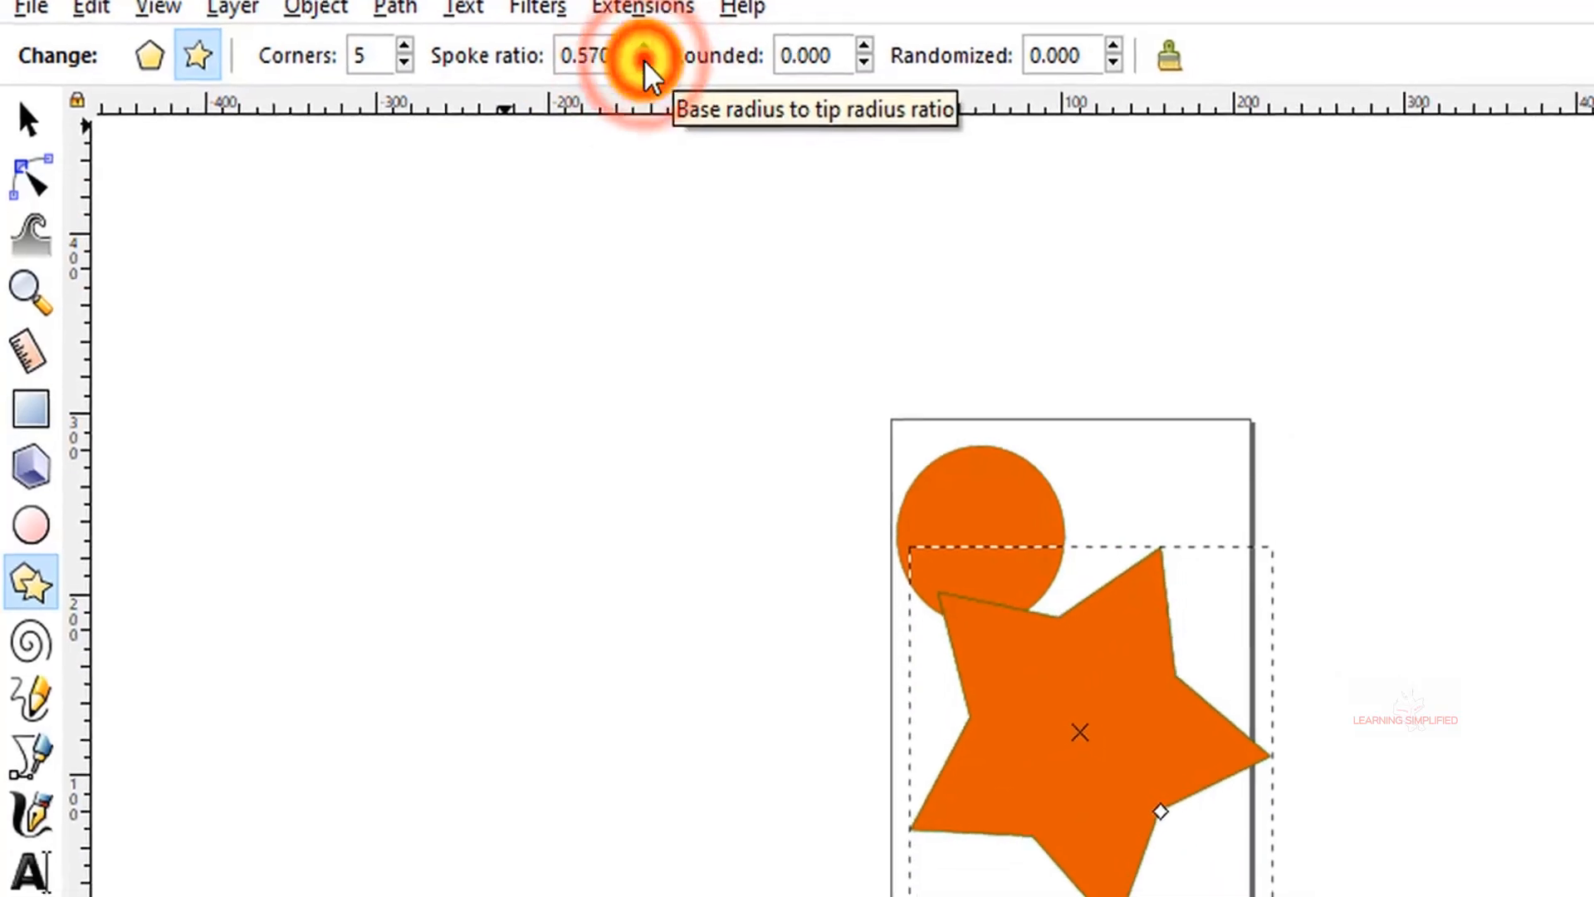
click(667, 68)
click(668, 68)
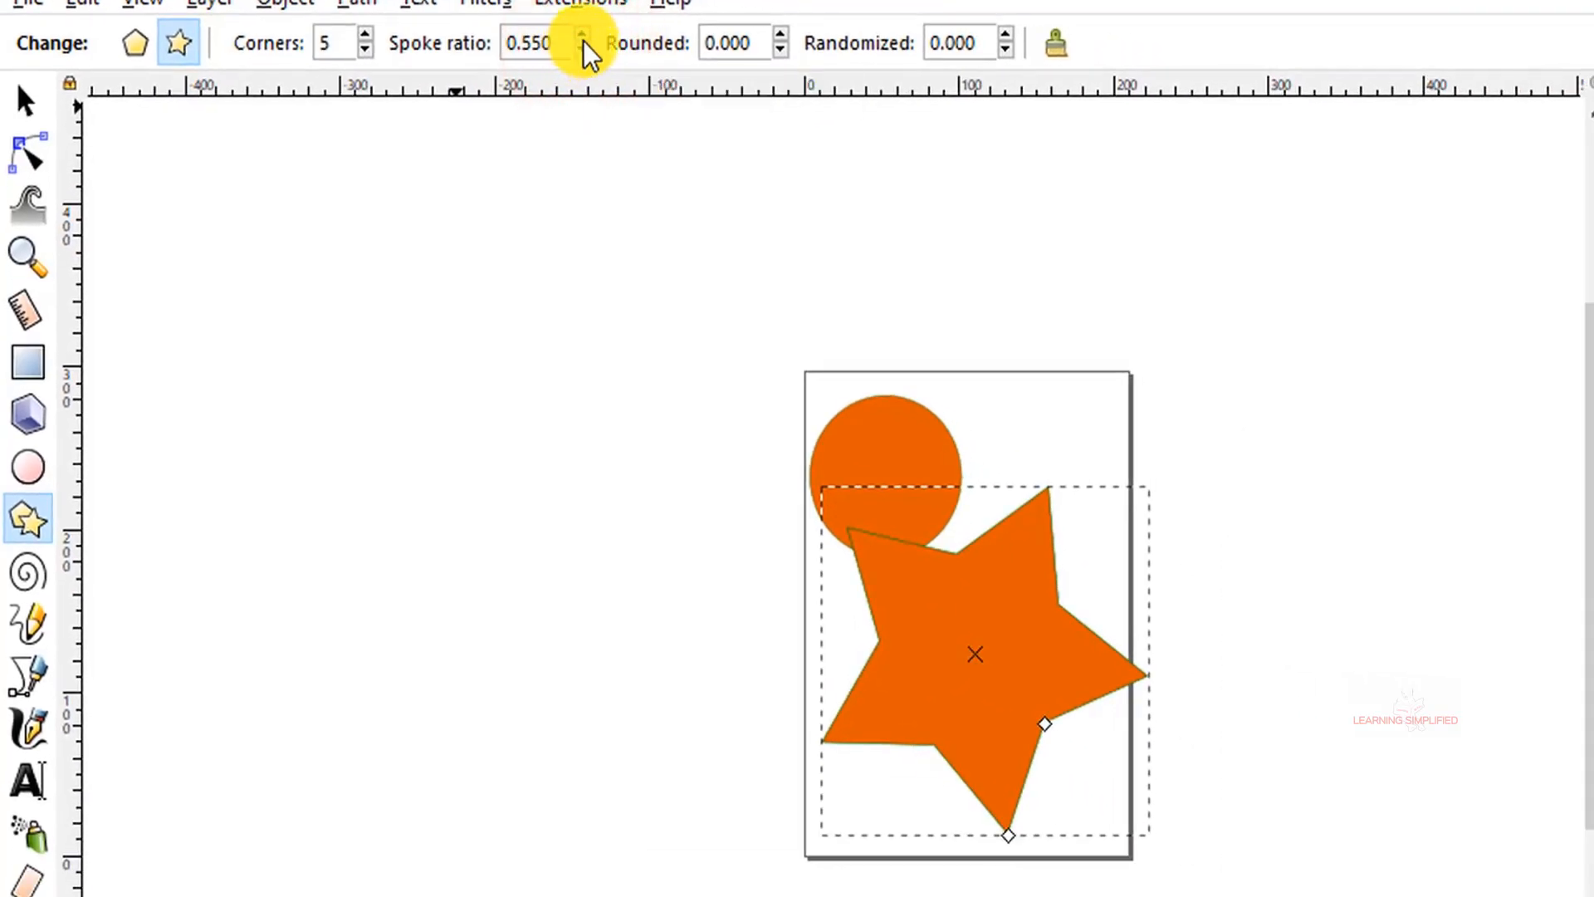
click(581, 52)
click(582, 52)
click(581, 52)
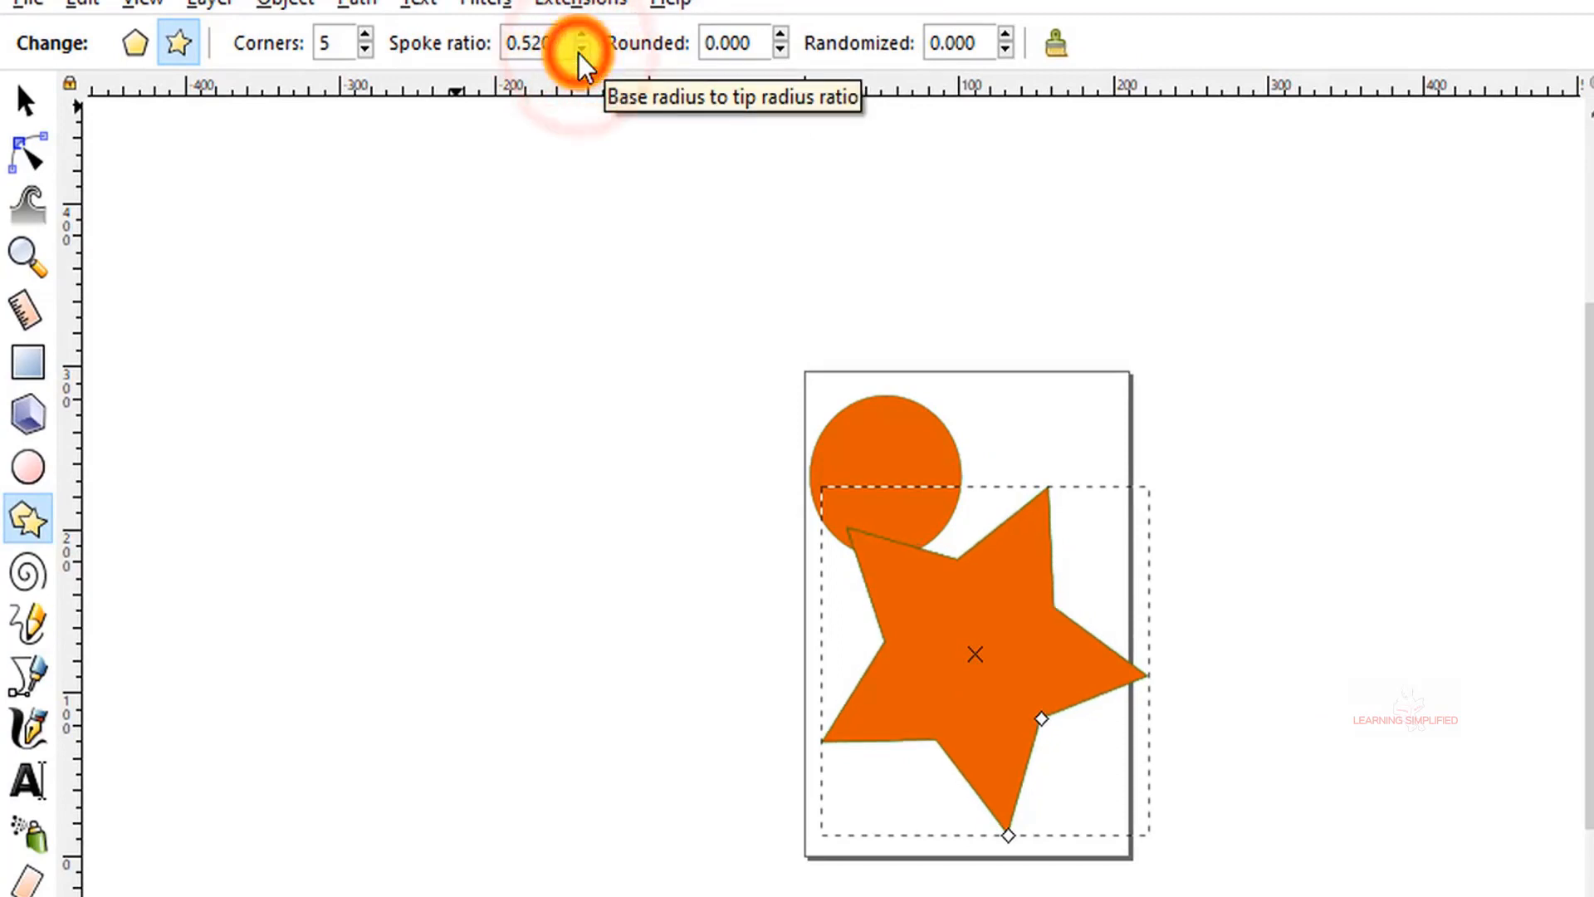
click(582, 51)
click(581, 51)
click(581, 51)
click(581, 51)
click(581, 51)
click(581, 51)
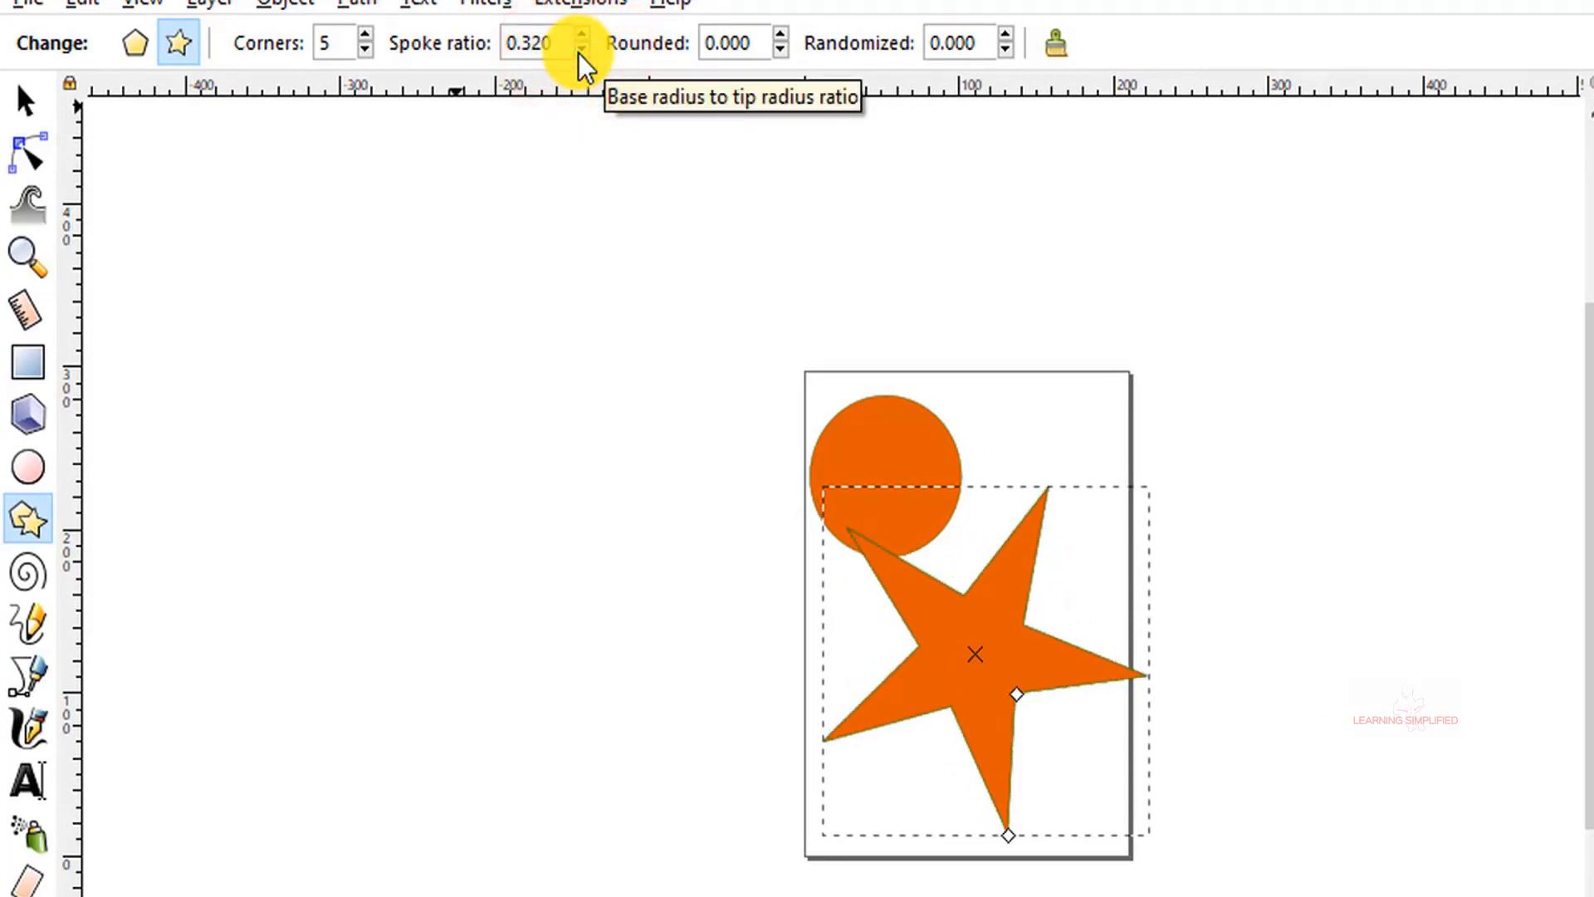
click(581, 51)
click(581, 52)
click(582, 52)
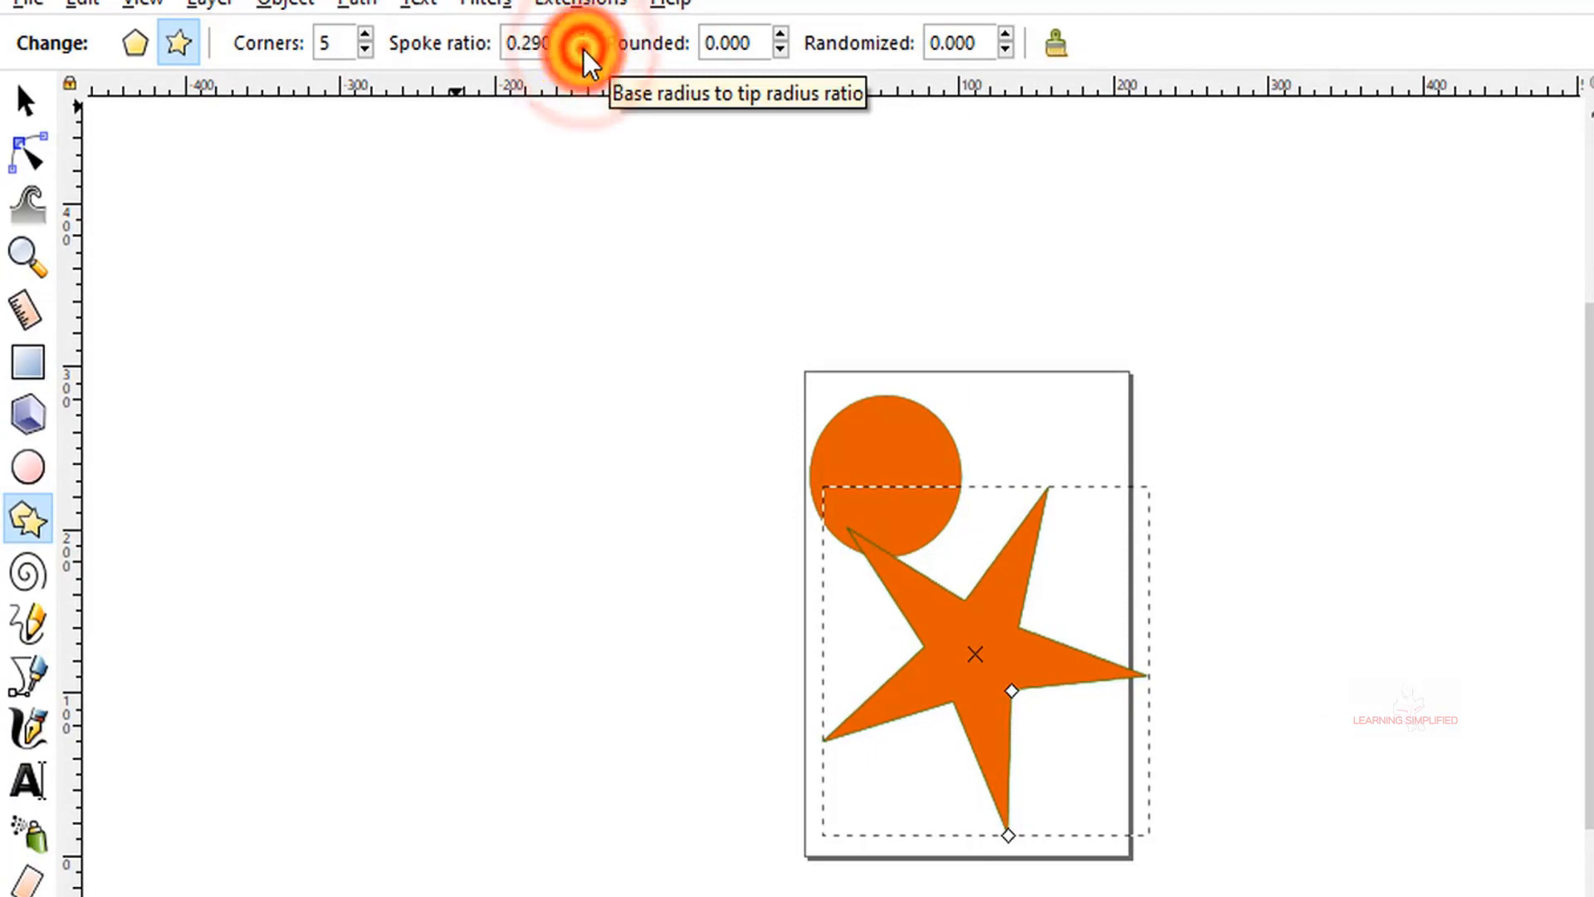
click(581, 51)
click(581, 51)
click(581, 51)
click(581, 51)
click(581, 51)
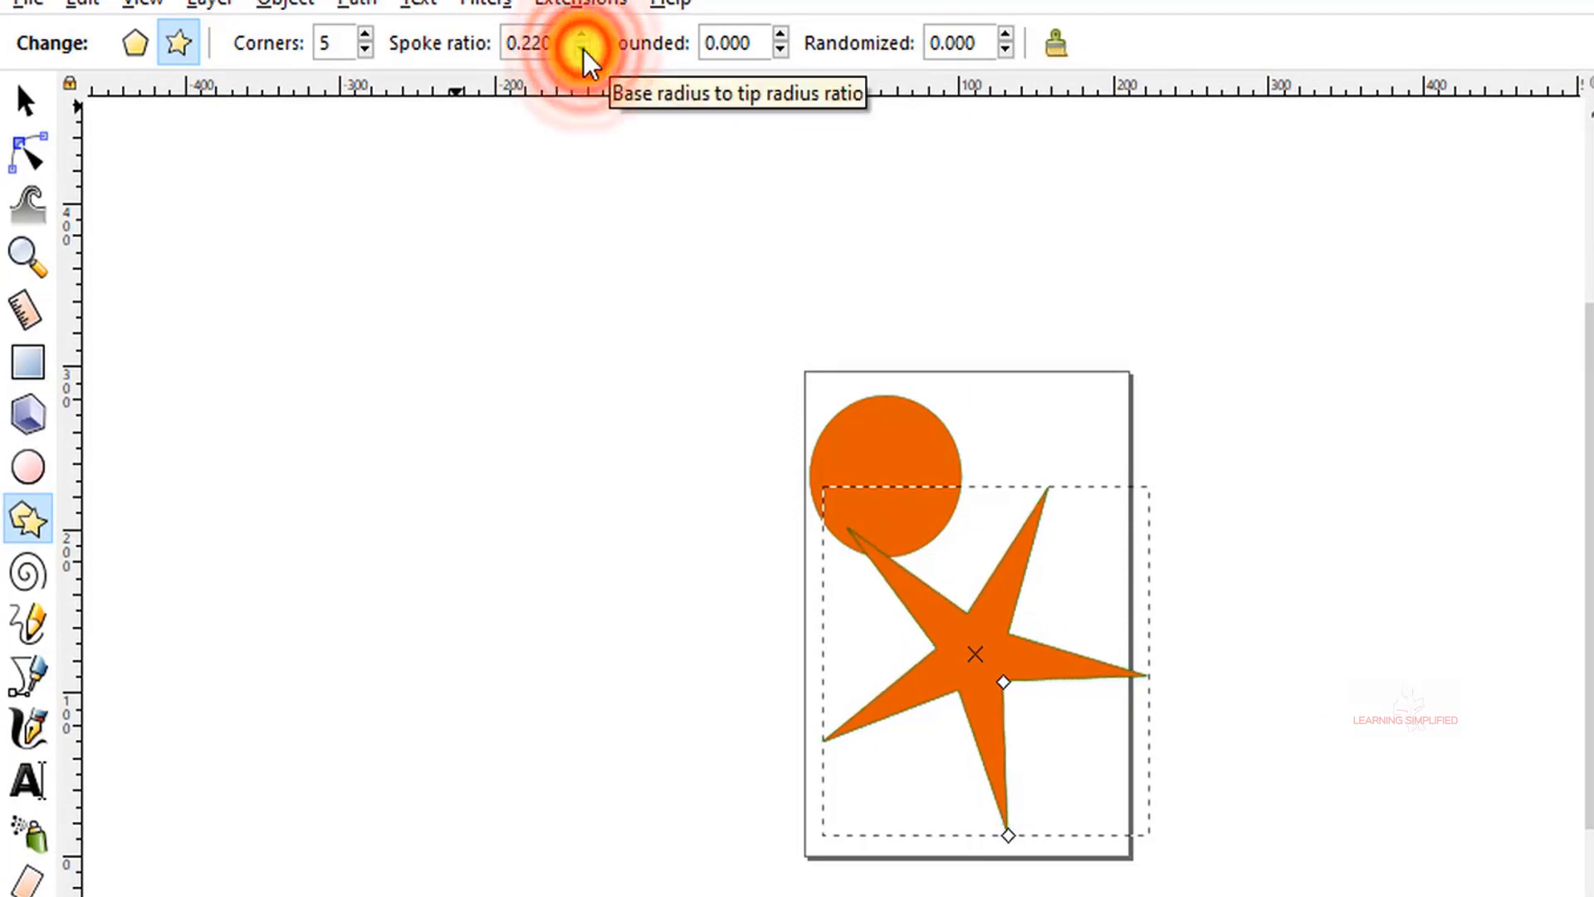
click(581, 51)
Try strong rounding values such as 0.860 and -0.180 on the star, and finish with a Rounded value of 0.010.
click(781, 36)
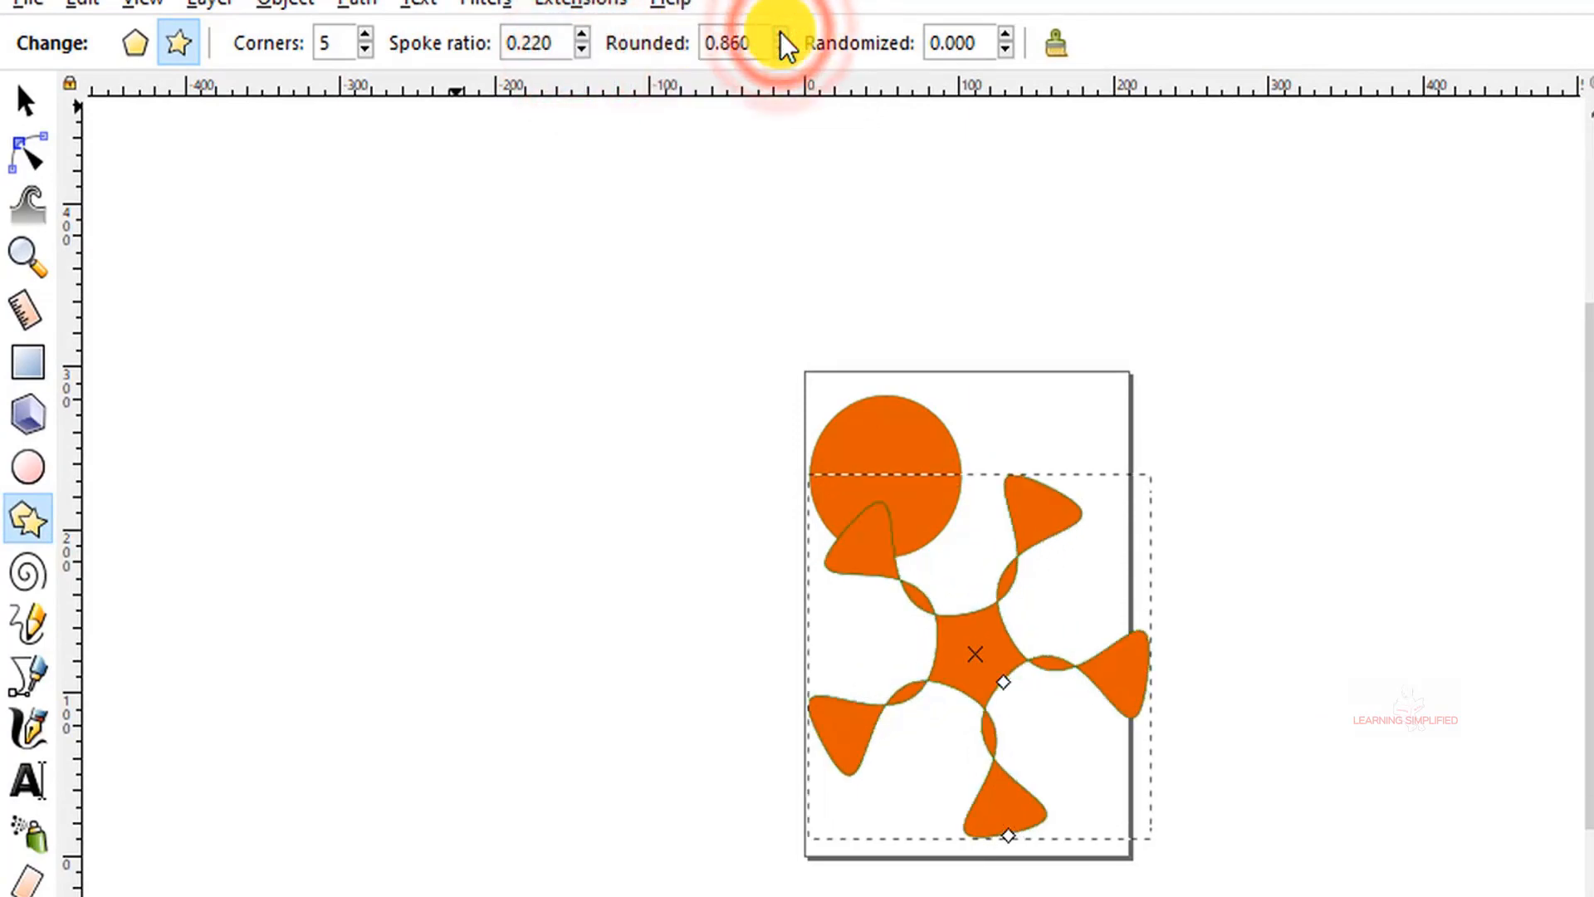
click(781, 51)
click(781, 51)
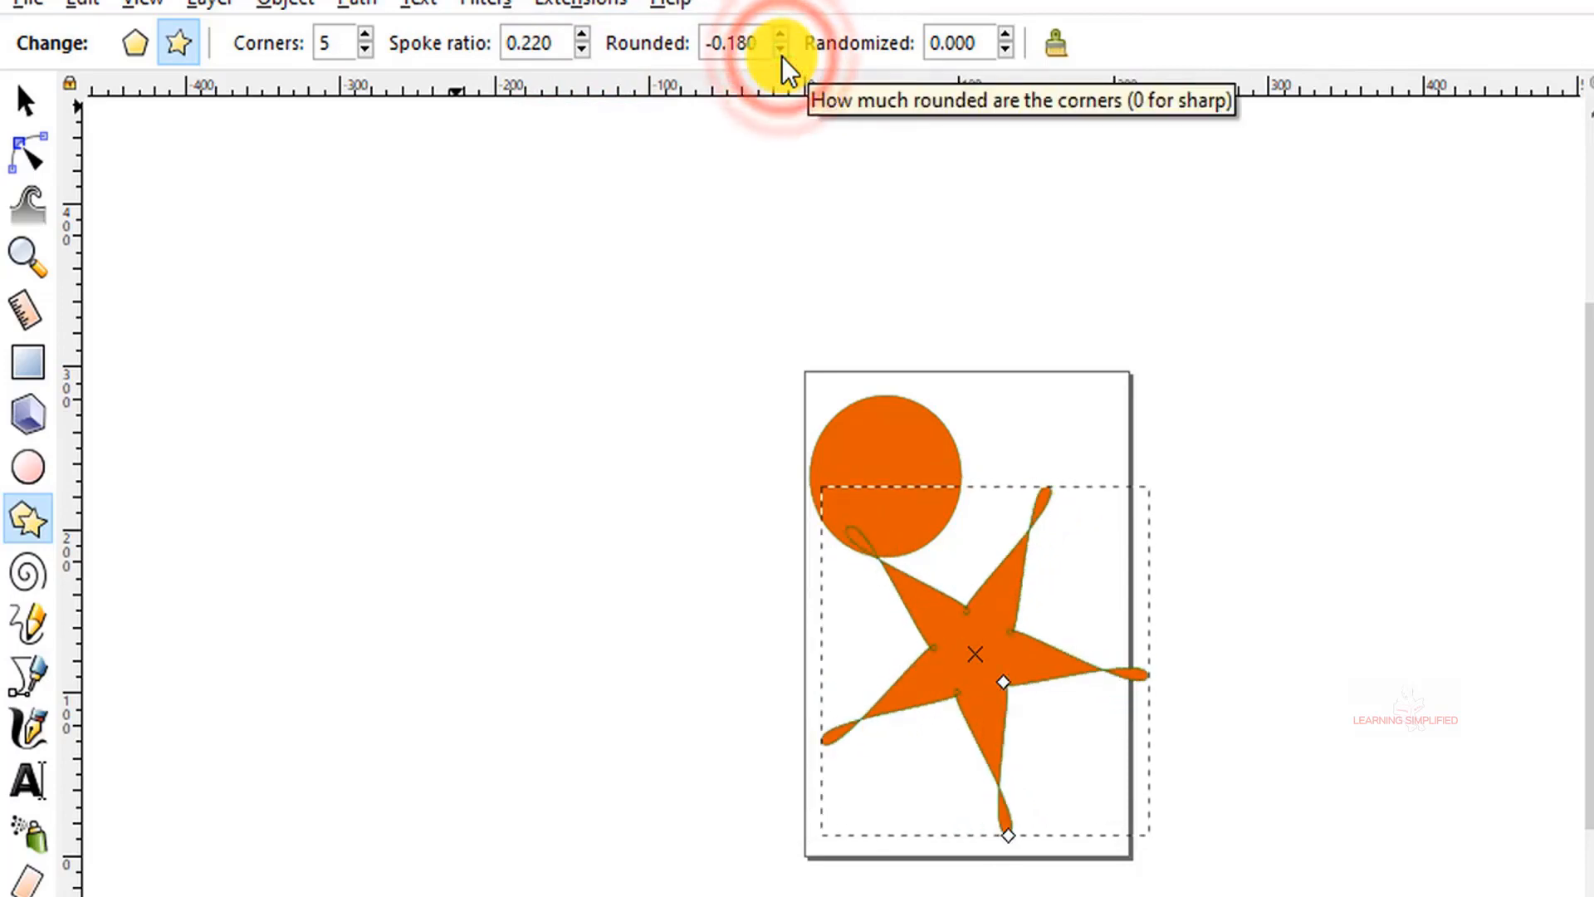
click(780, 37)
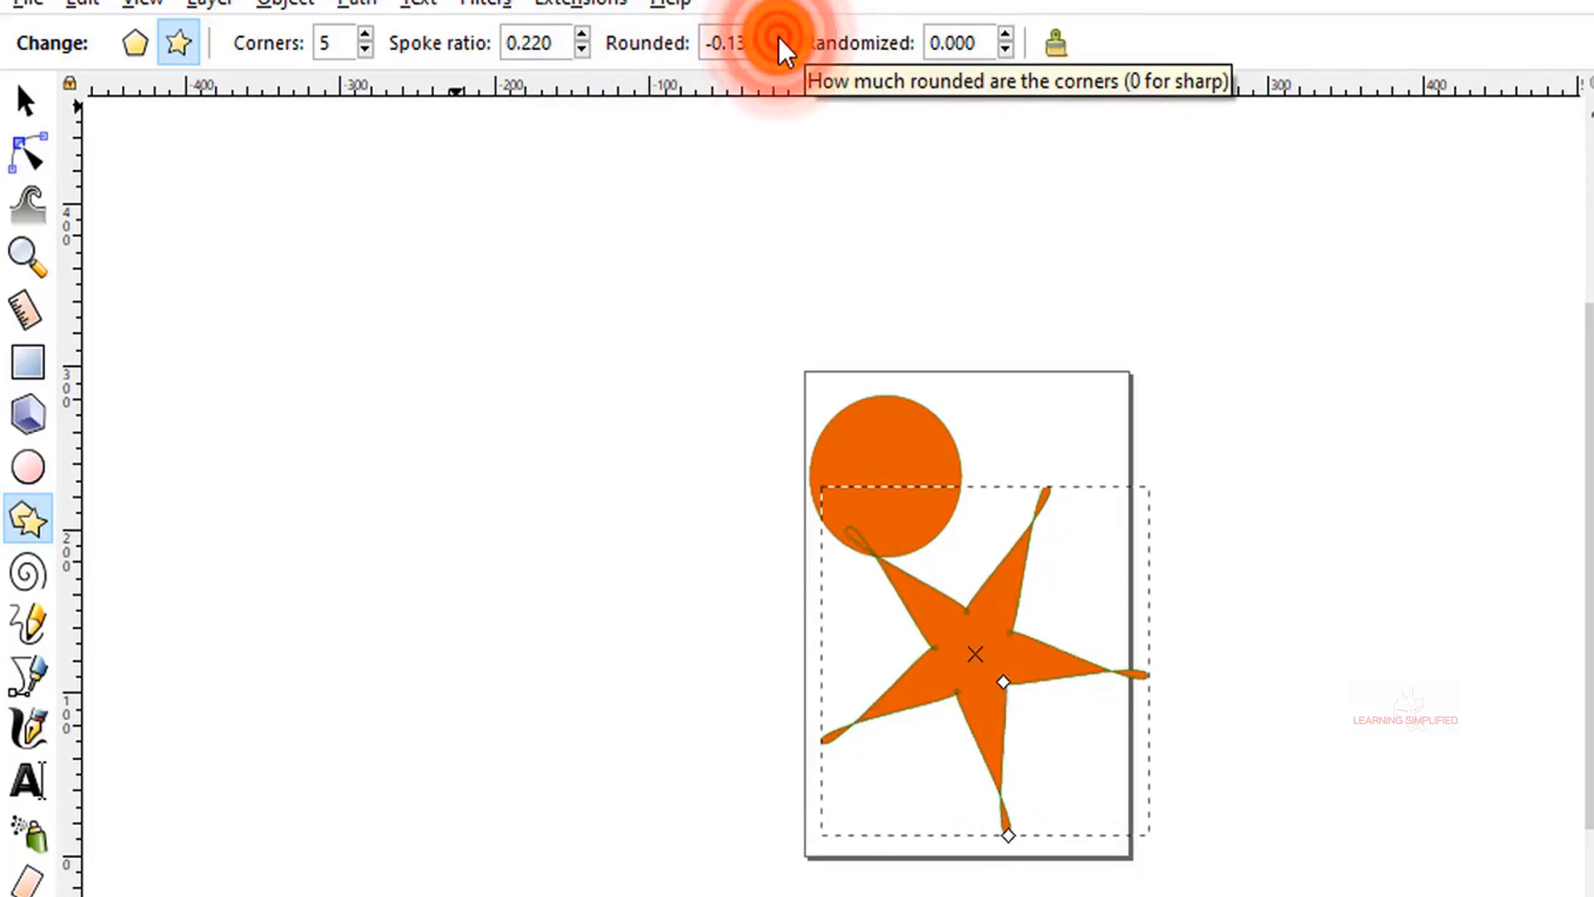
click(780, 36)
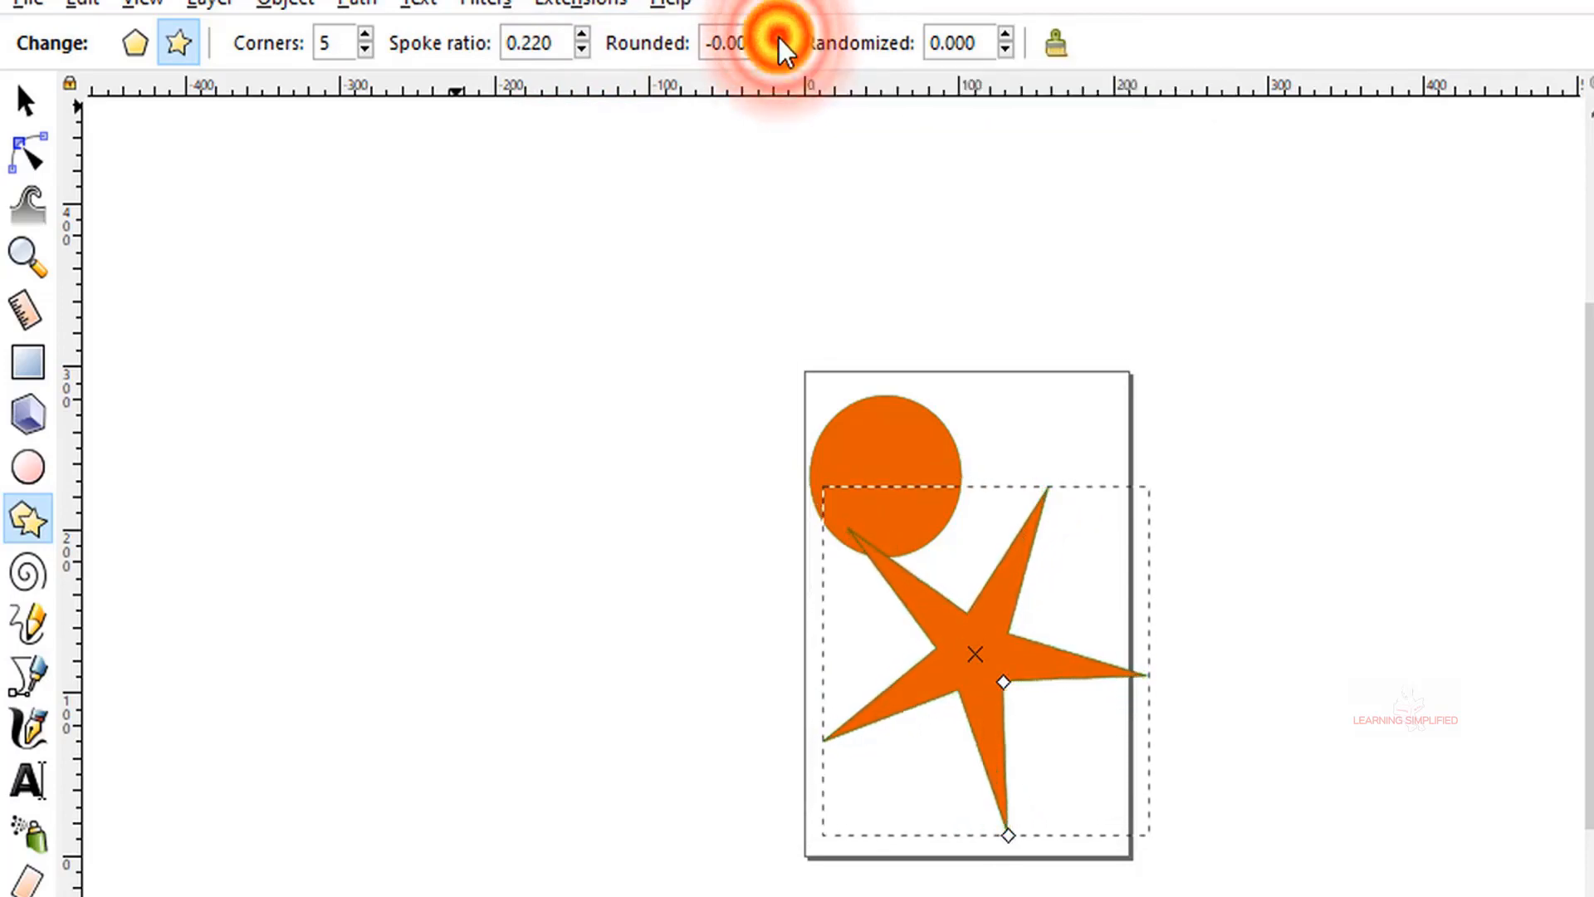
click(781, 37)
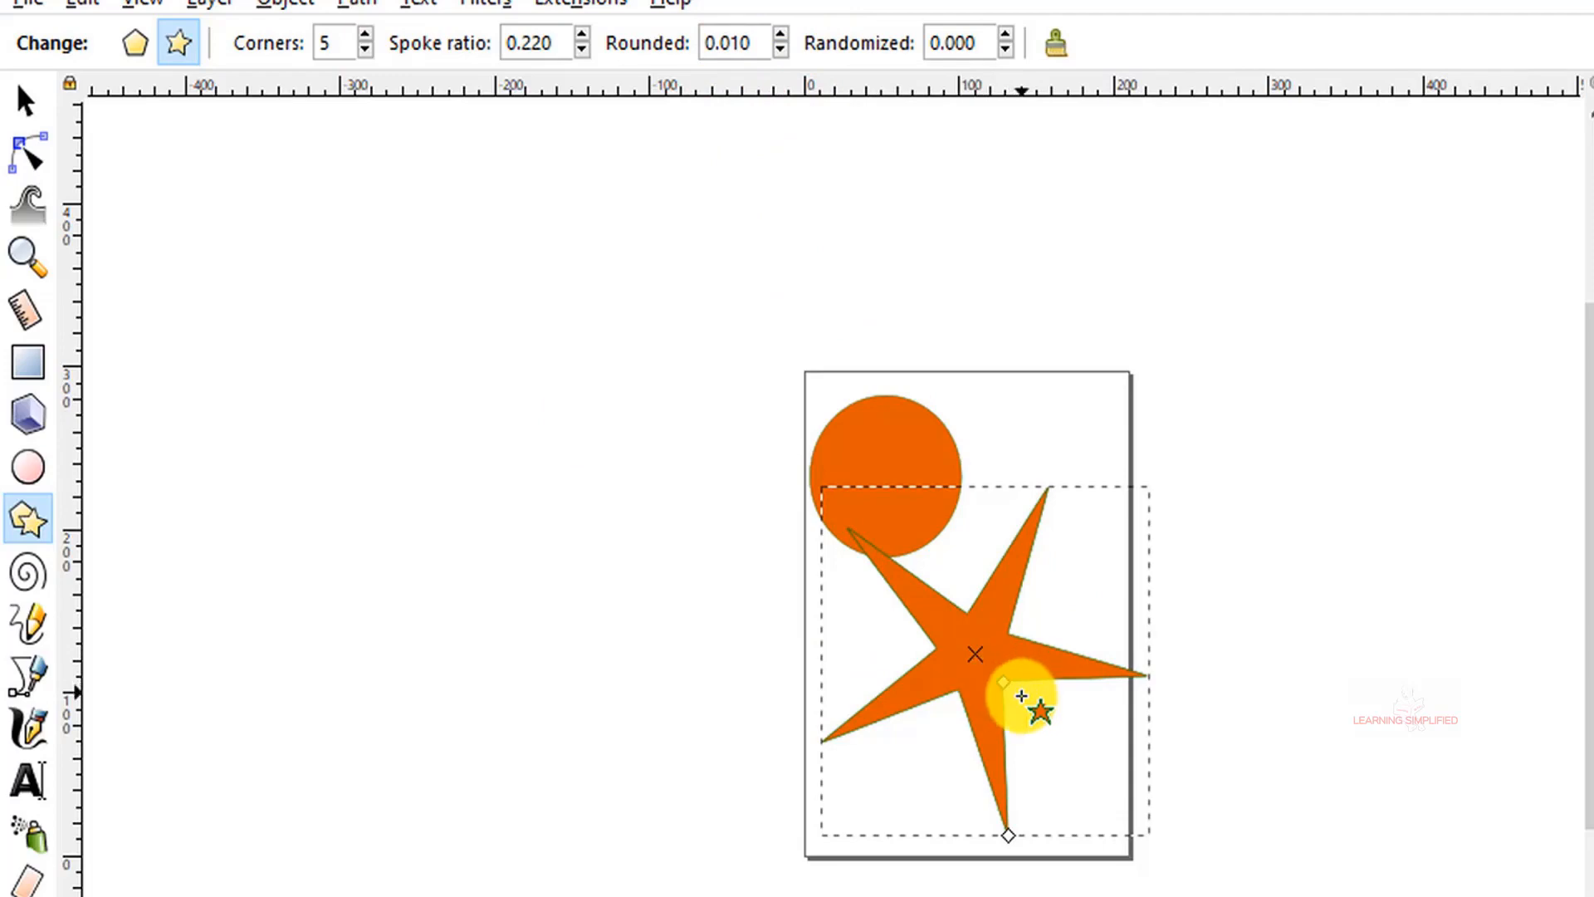
Reshape the star with its handles, trying a much larger, fatter form, and finish with narrow arms at about 214.6 by 208.0 mm.
scroll(1003, 685, up, 2)
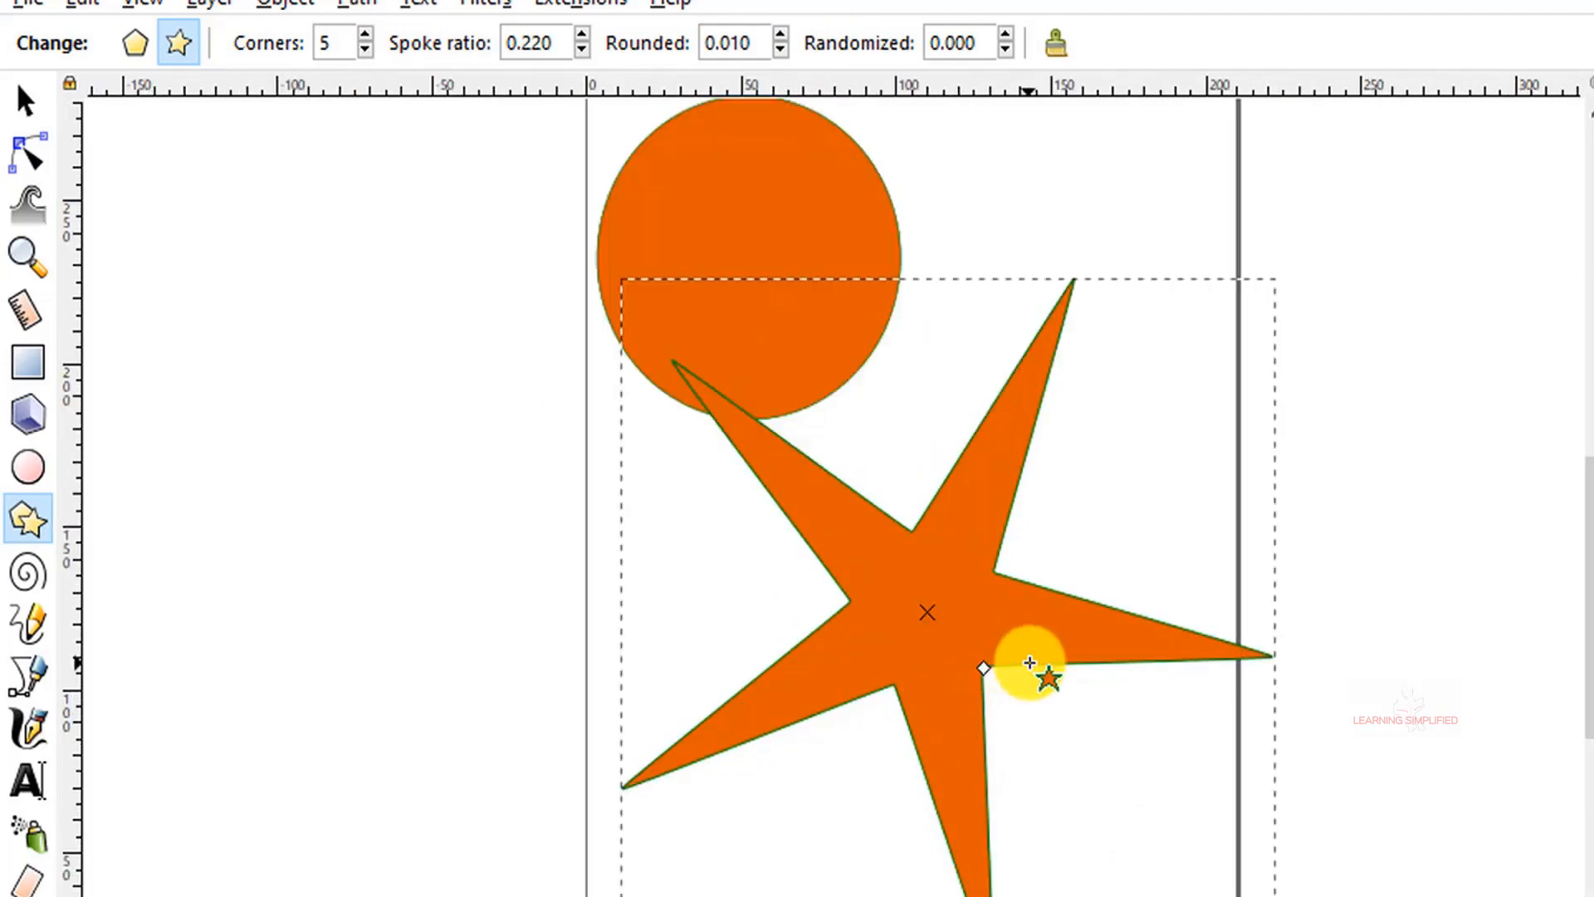
scroll(1028, 664, down, 4)
scroll(1038, 645, up, 2)
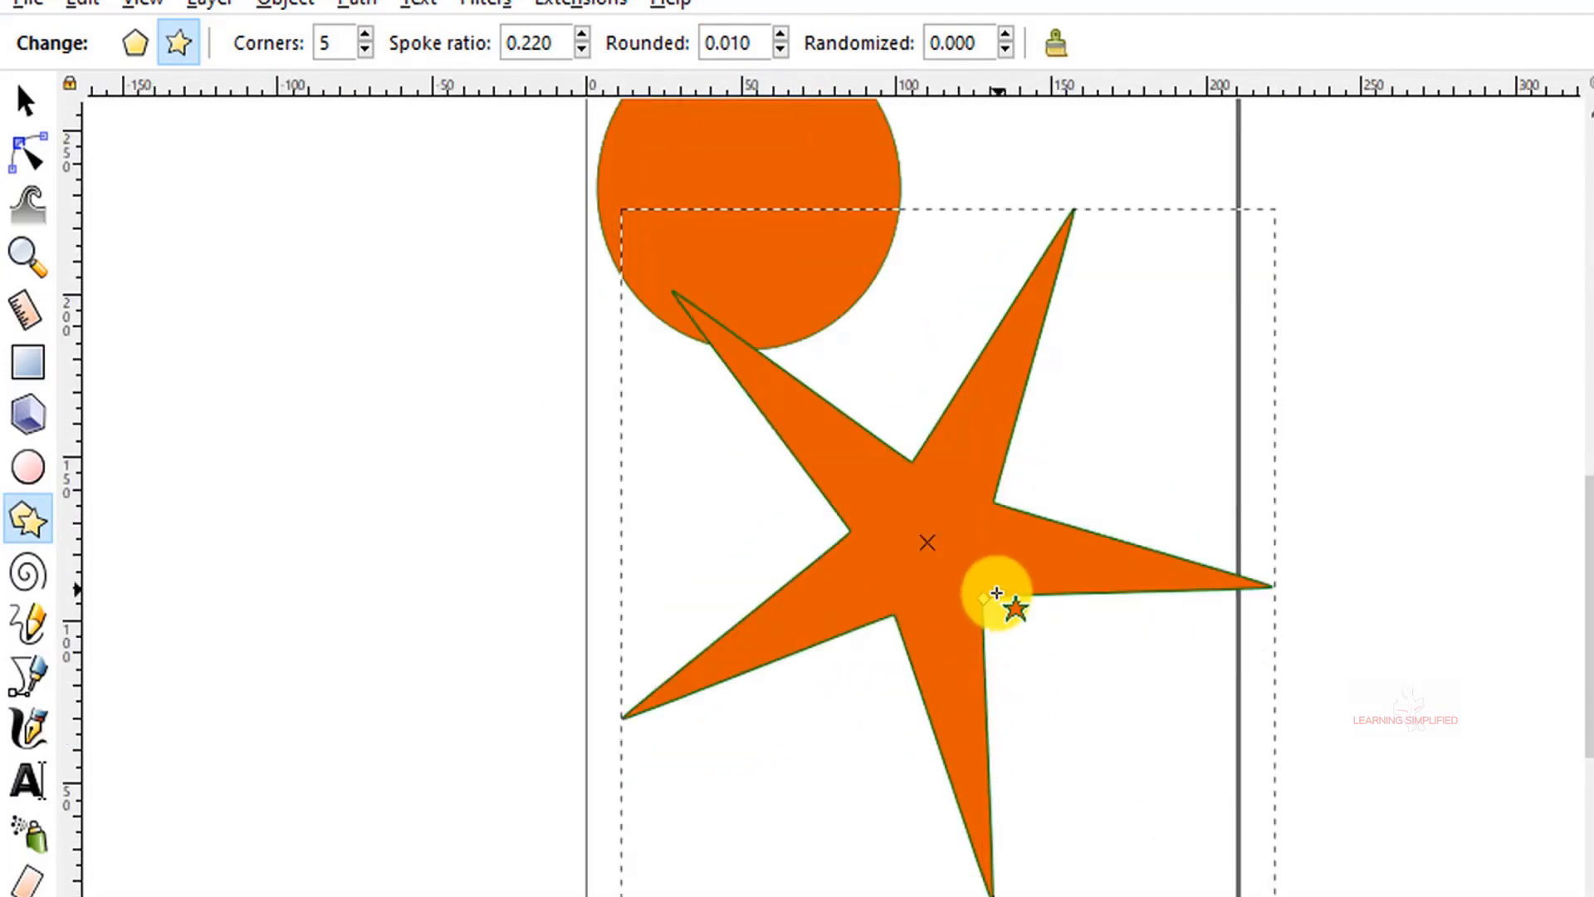
drag(983, 598, 1405, 781)
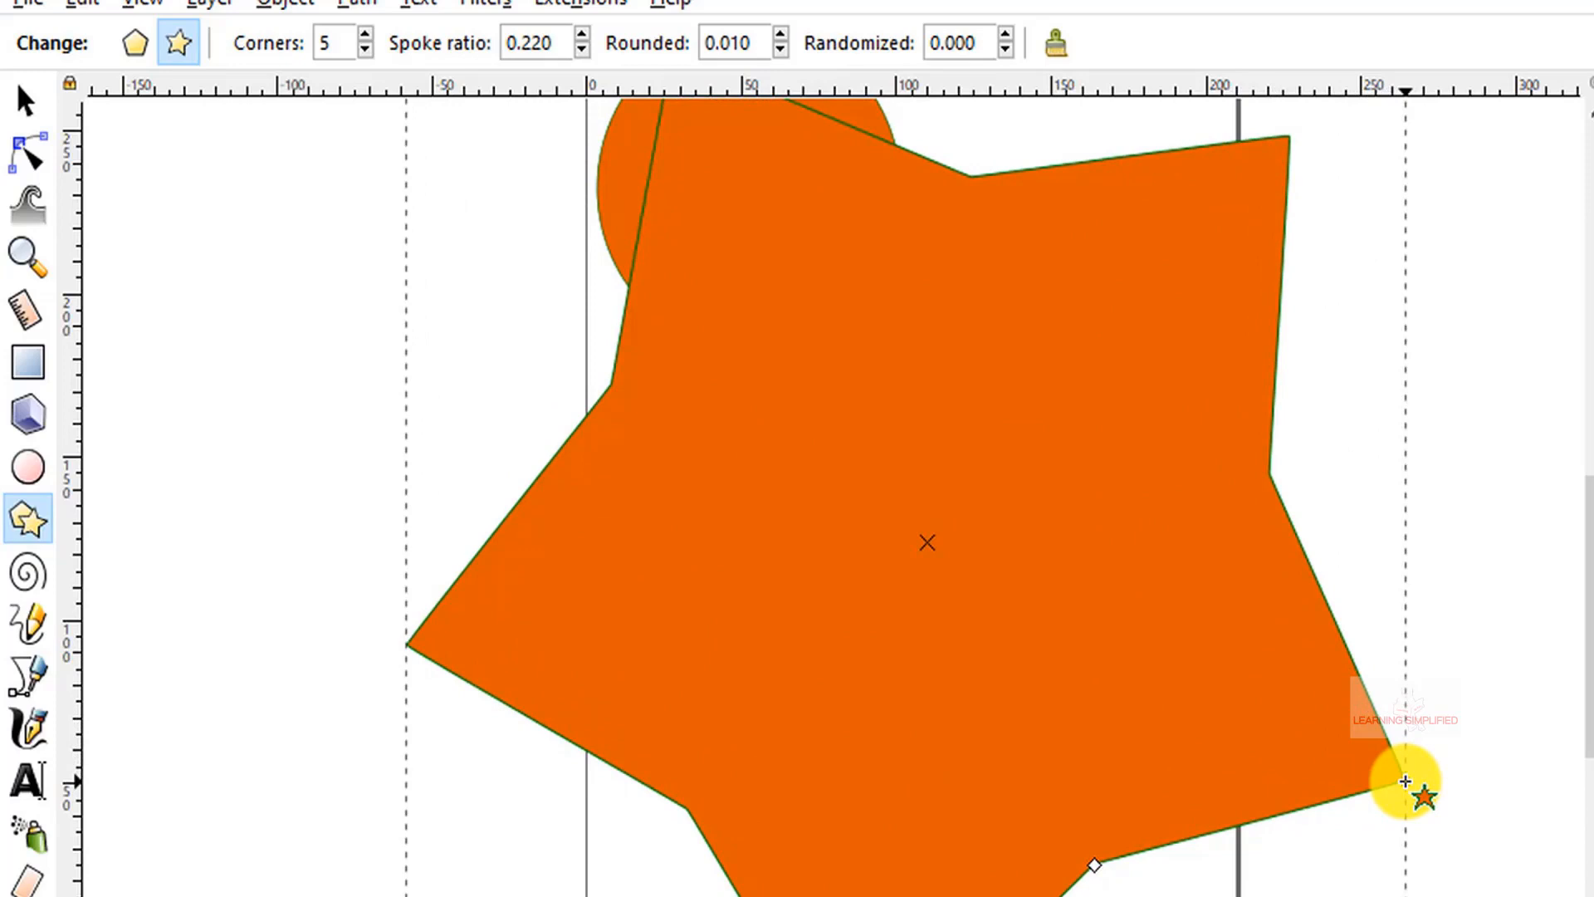
drag(1405, 781, 981, 528)
scroll(980, 528, up, 1)
click(25, 103)
click(932, 623)
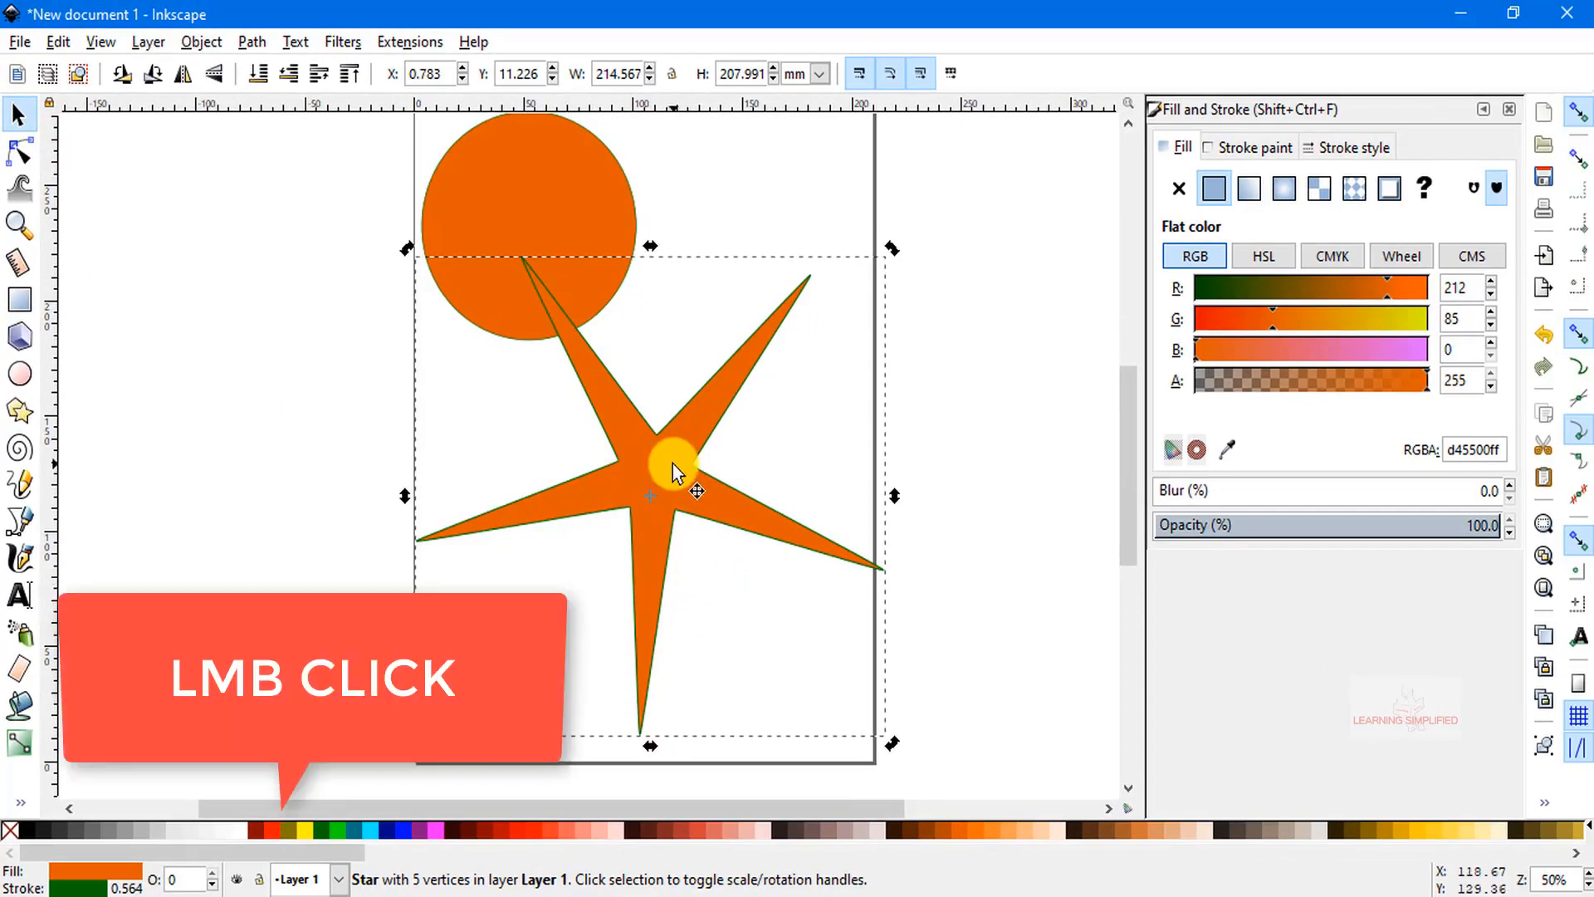
Try yellow, cyan, navy, pink, beige and grey-brown palette fills on the star.
click(305, 830)
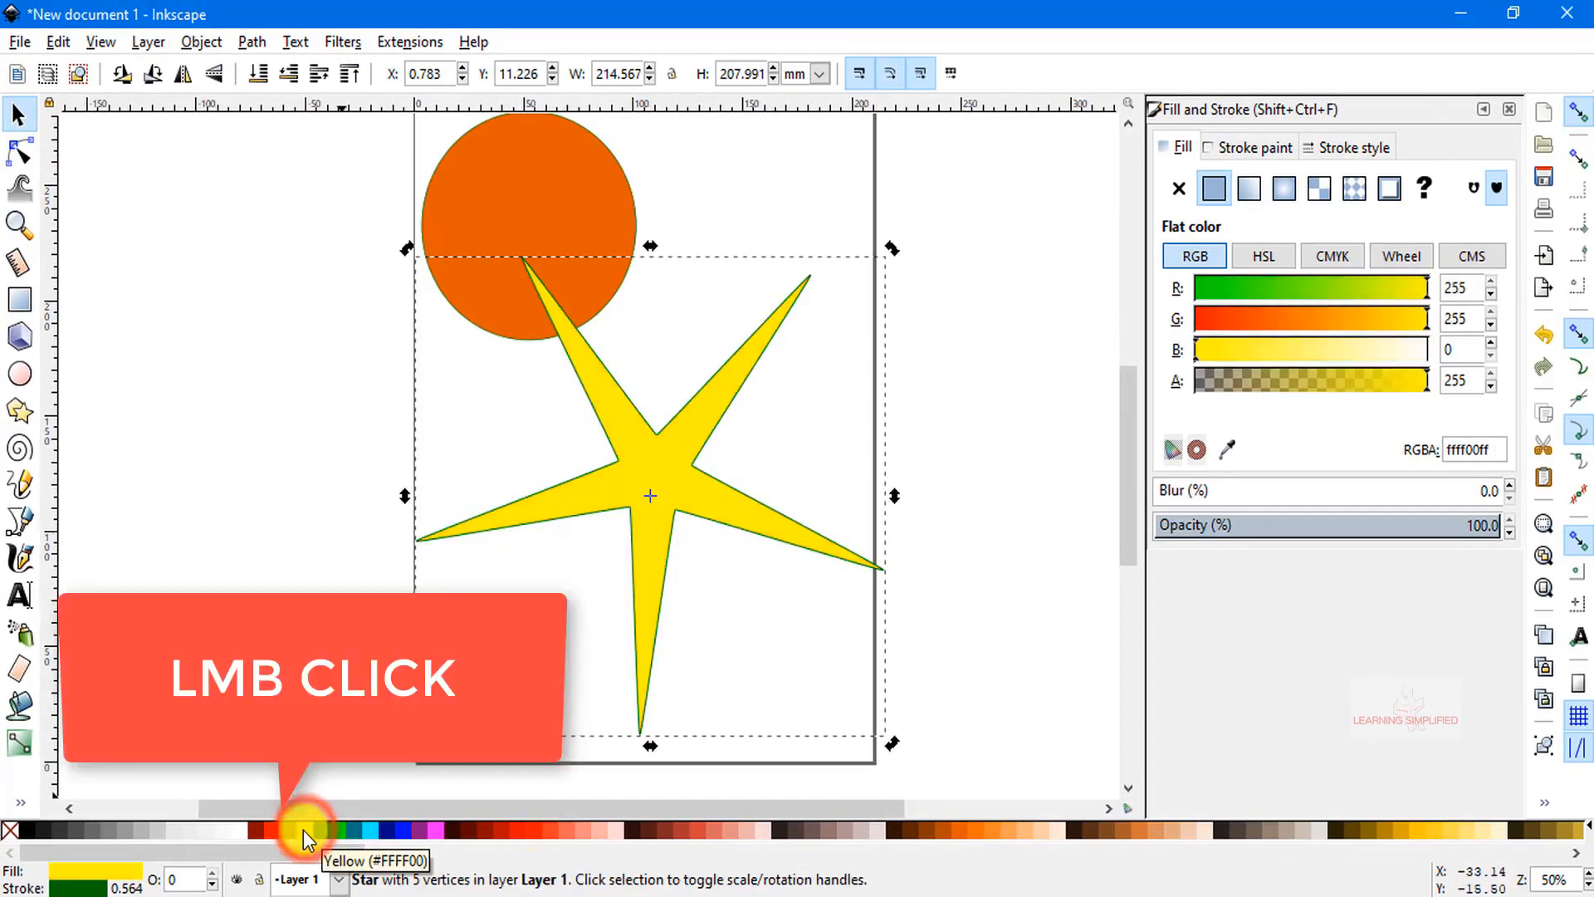
click(372, 830)
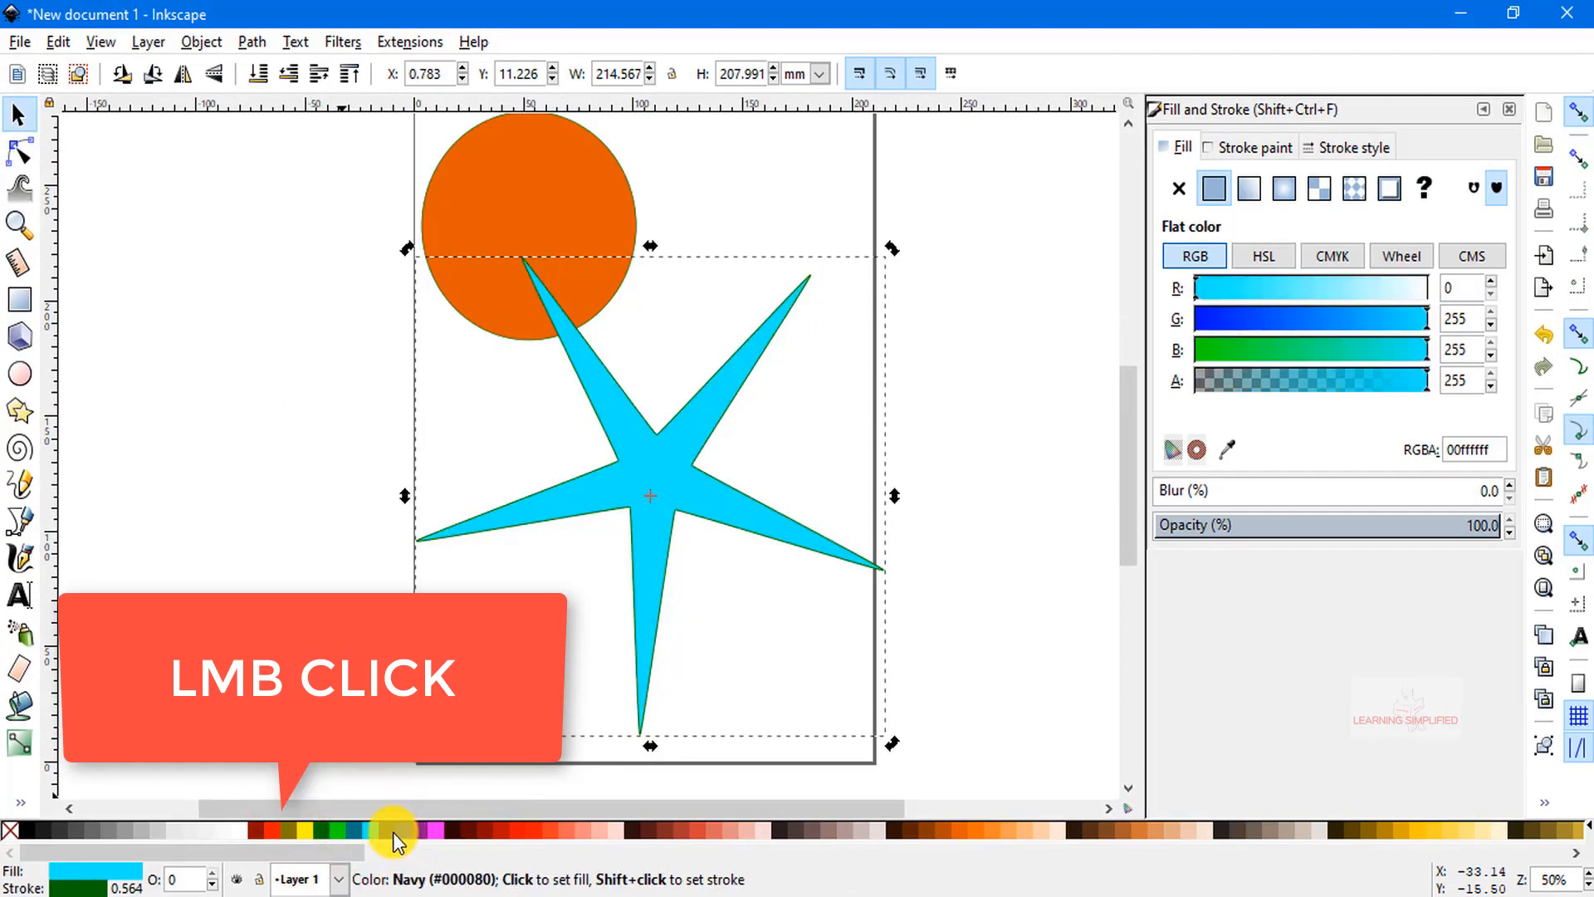
click(392, 832)
click(581, 830)
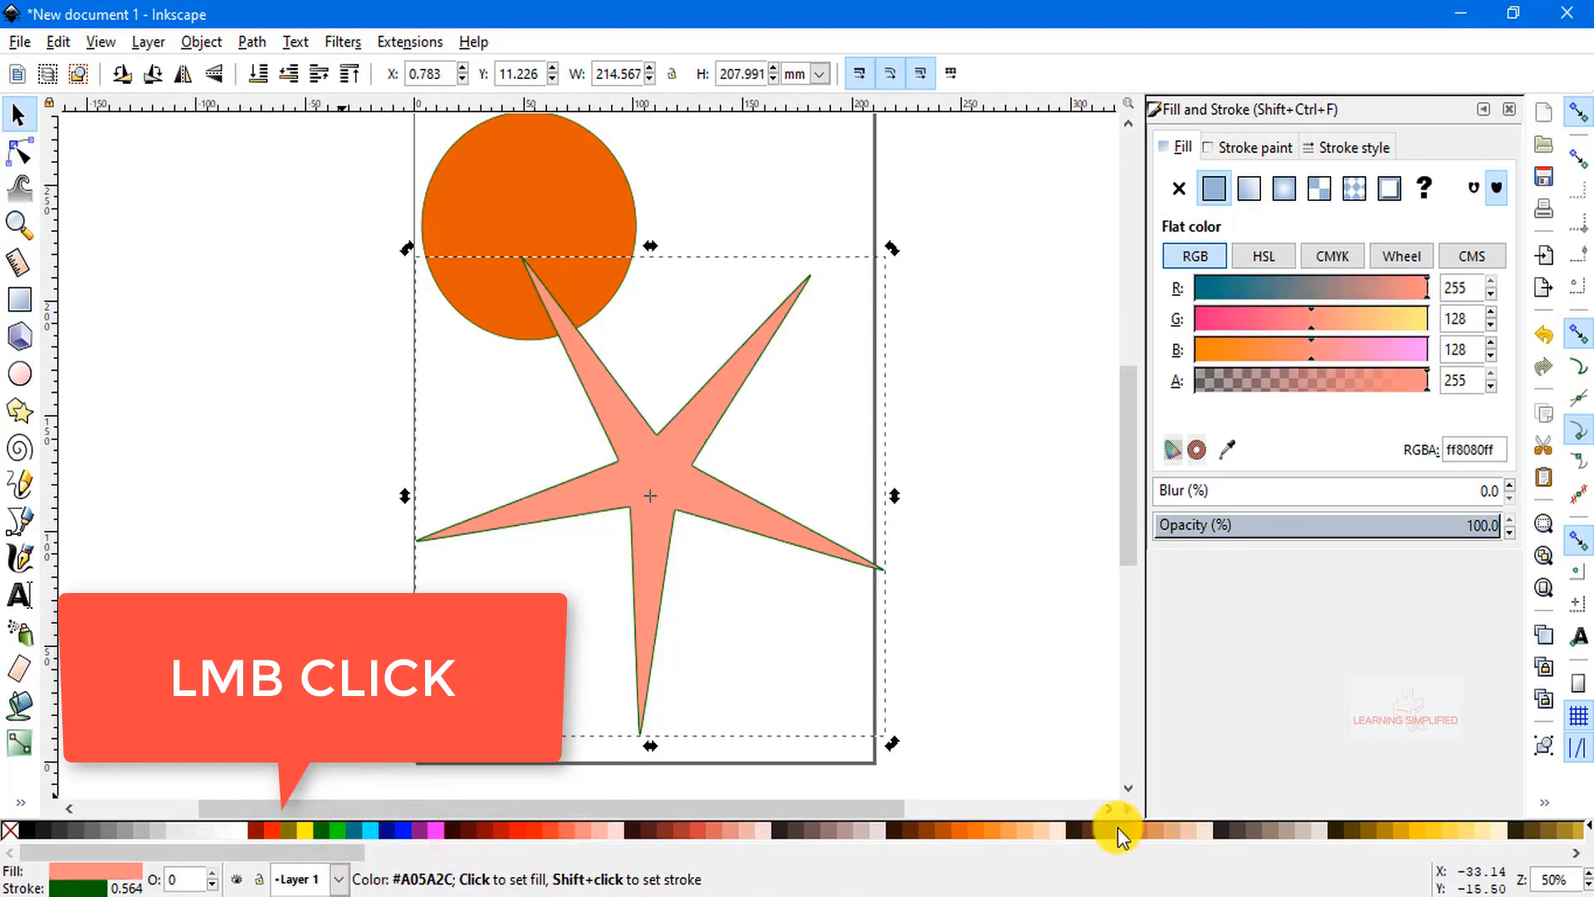
click(1140, 830)
click(1203, 830)
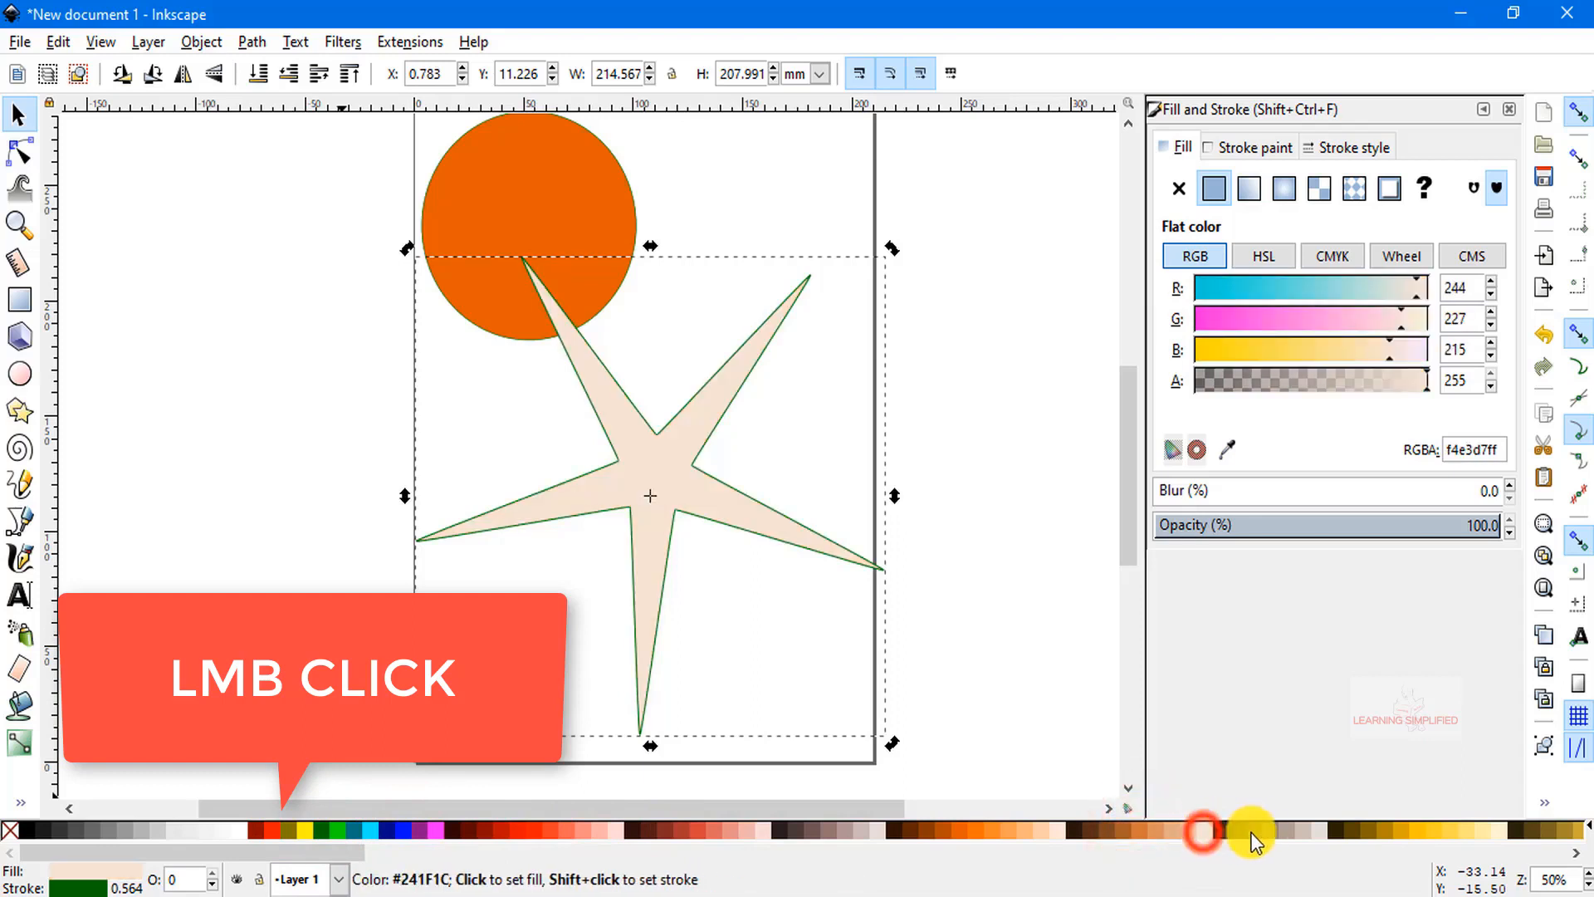
click(1273, 830)
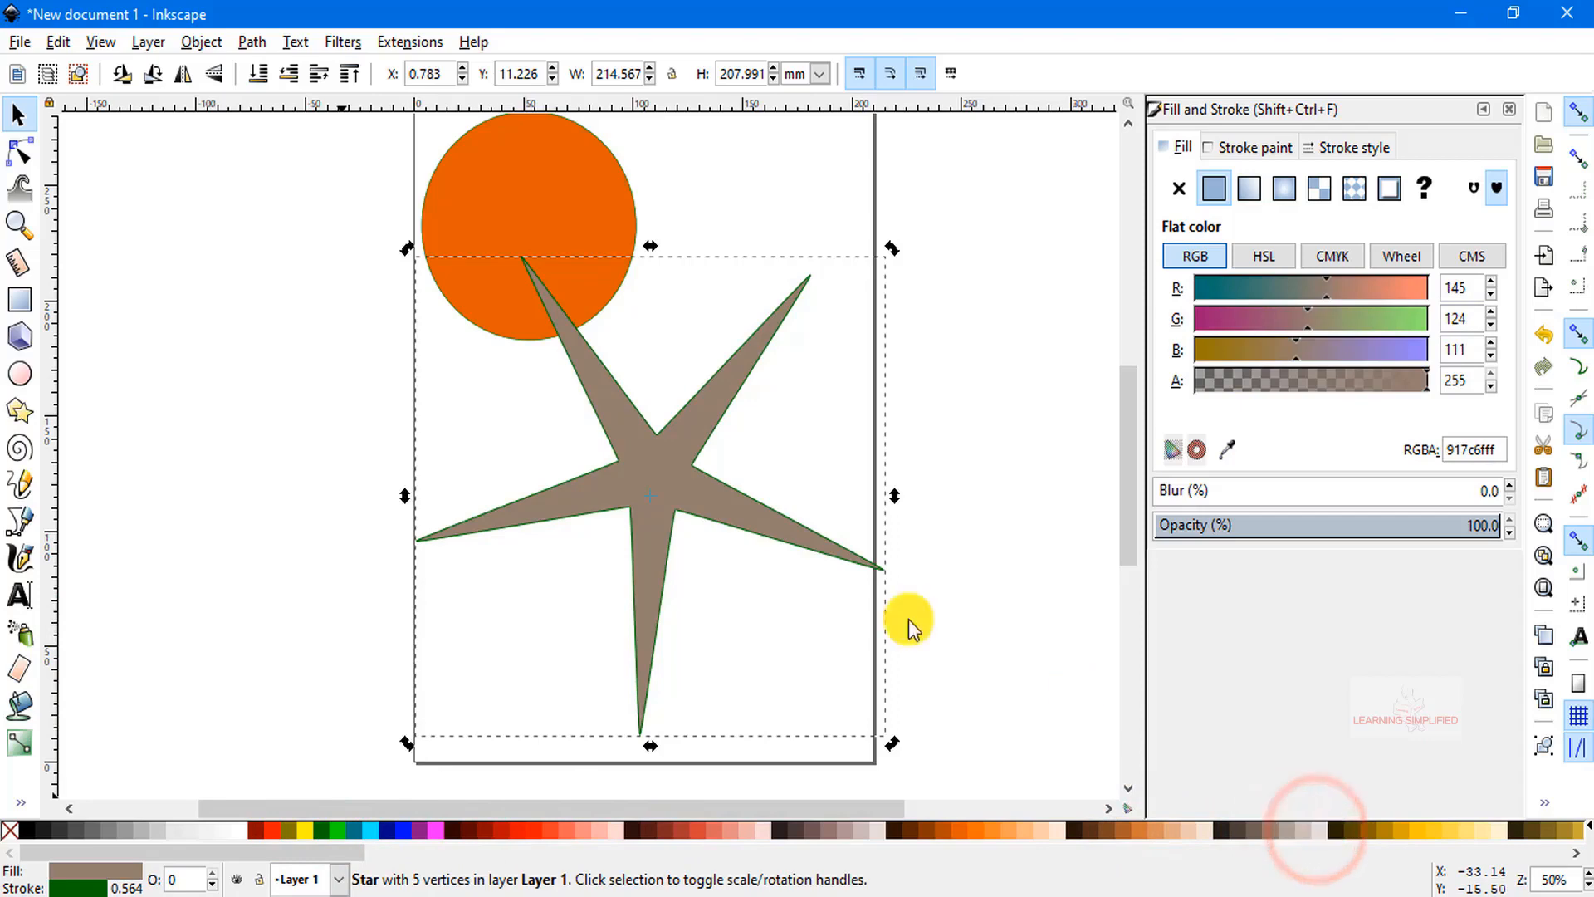
Fill the star with dark brown 502d16 and set its stroke colour to orange from the palette.
click(721, 453)
scroll(721, 452, up, 7)
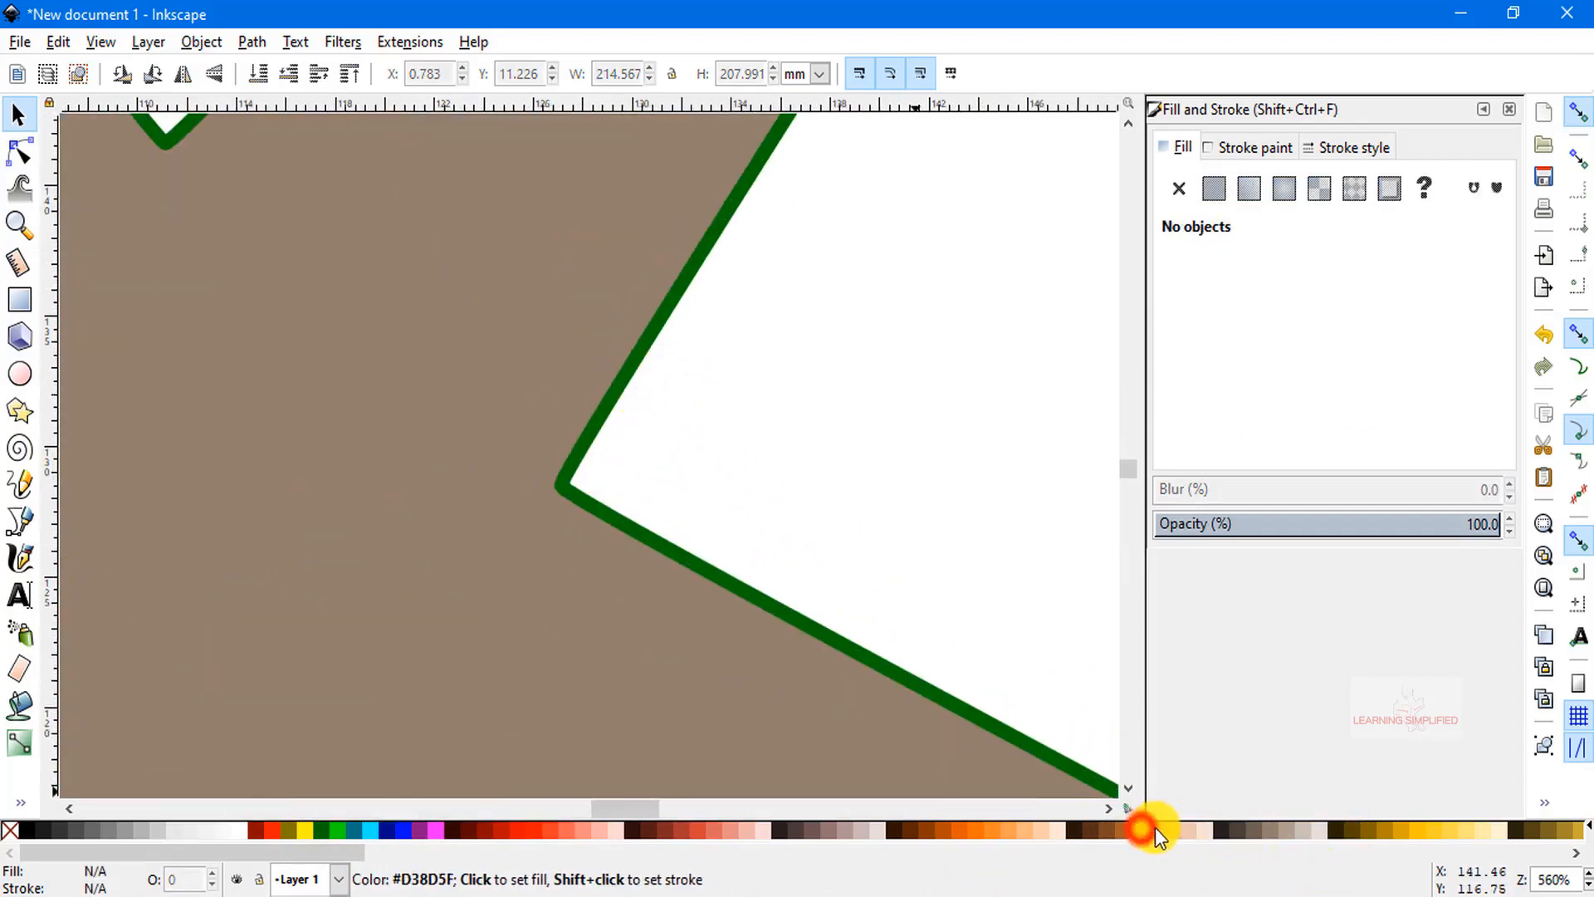
click(729, 700)
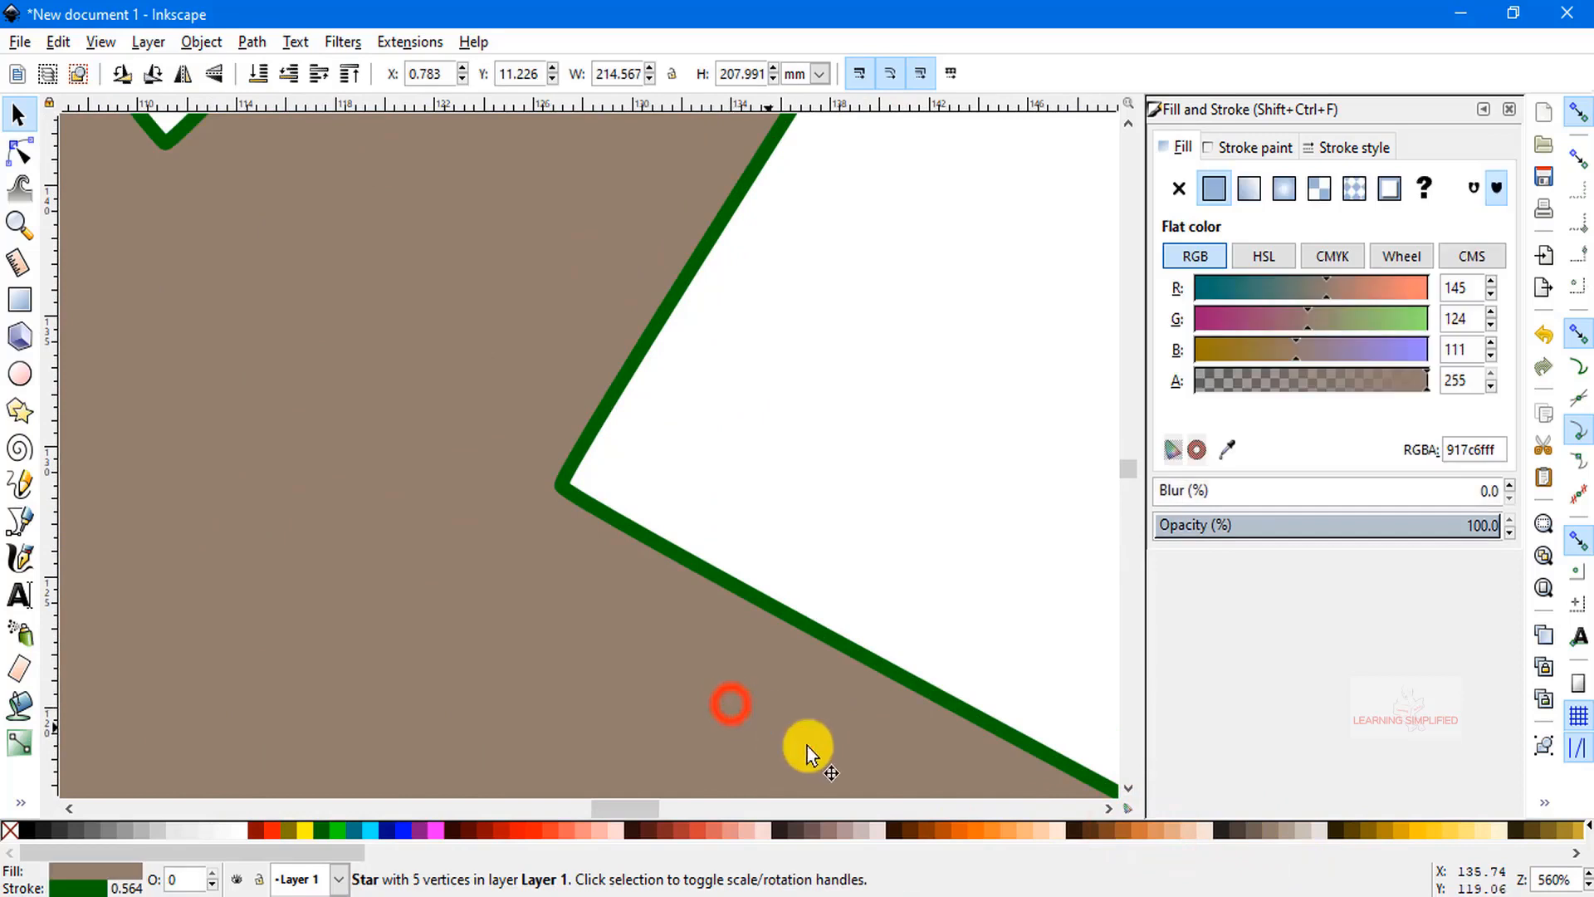
click(1093, 827)
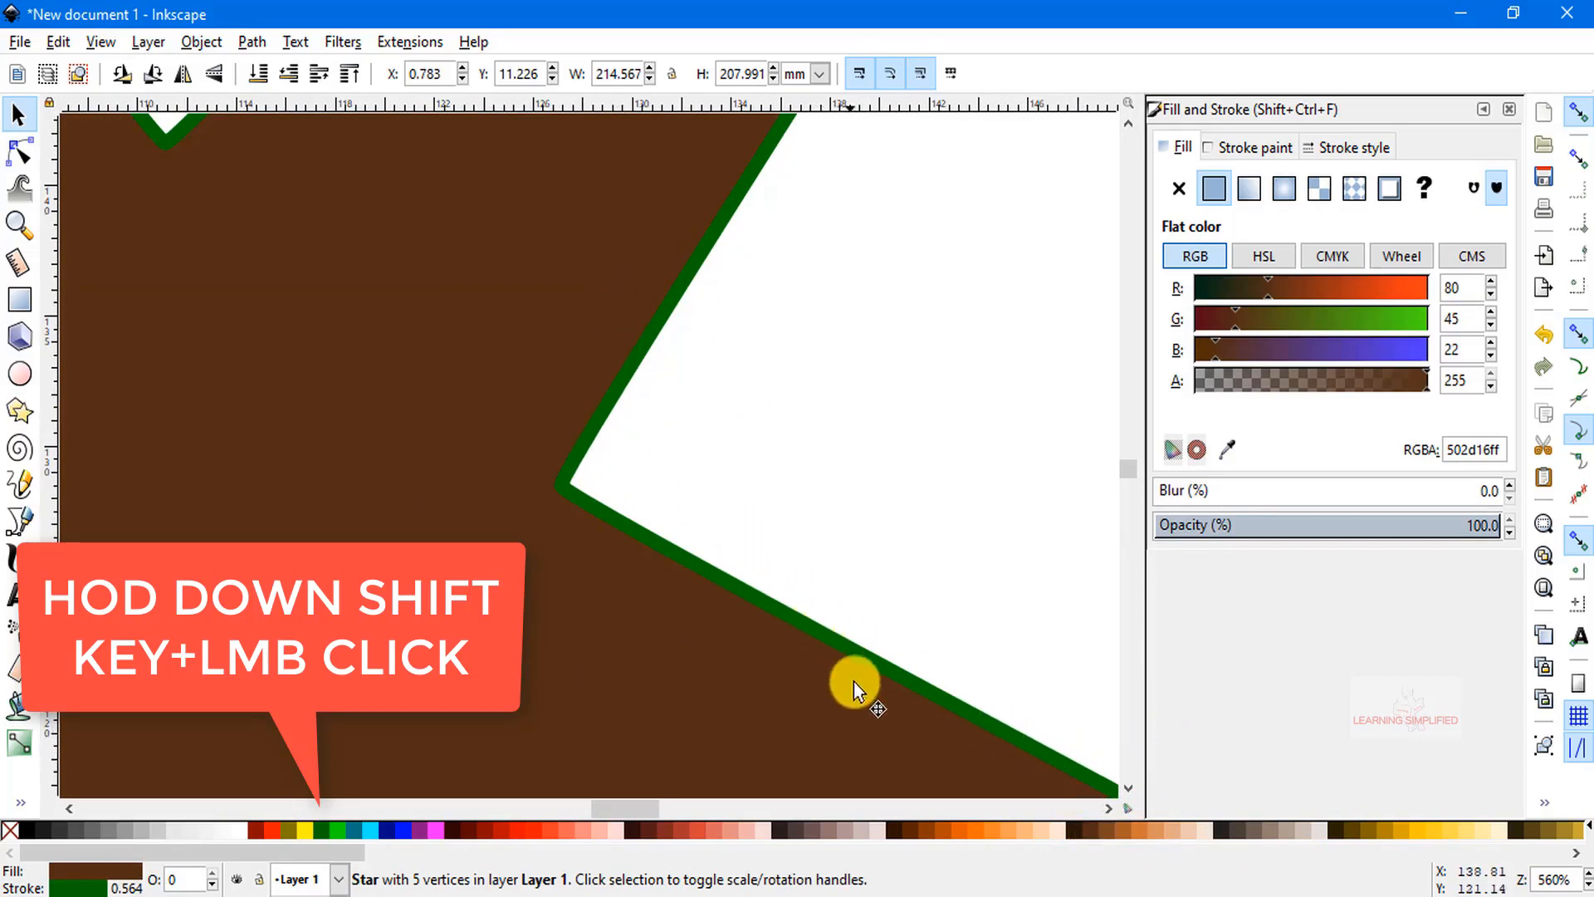
shift+click(975, 830)
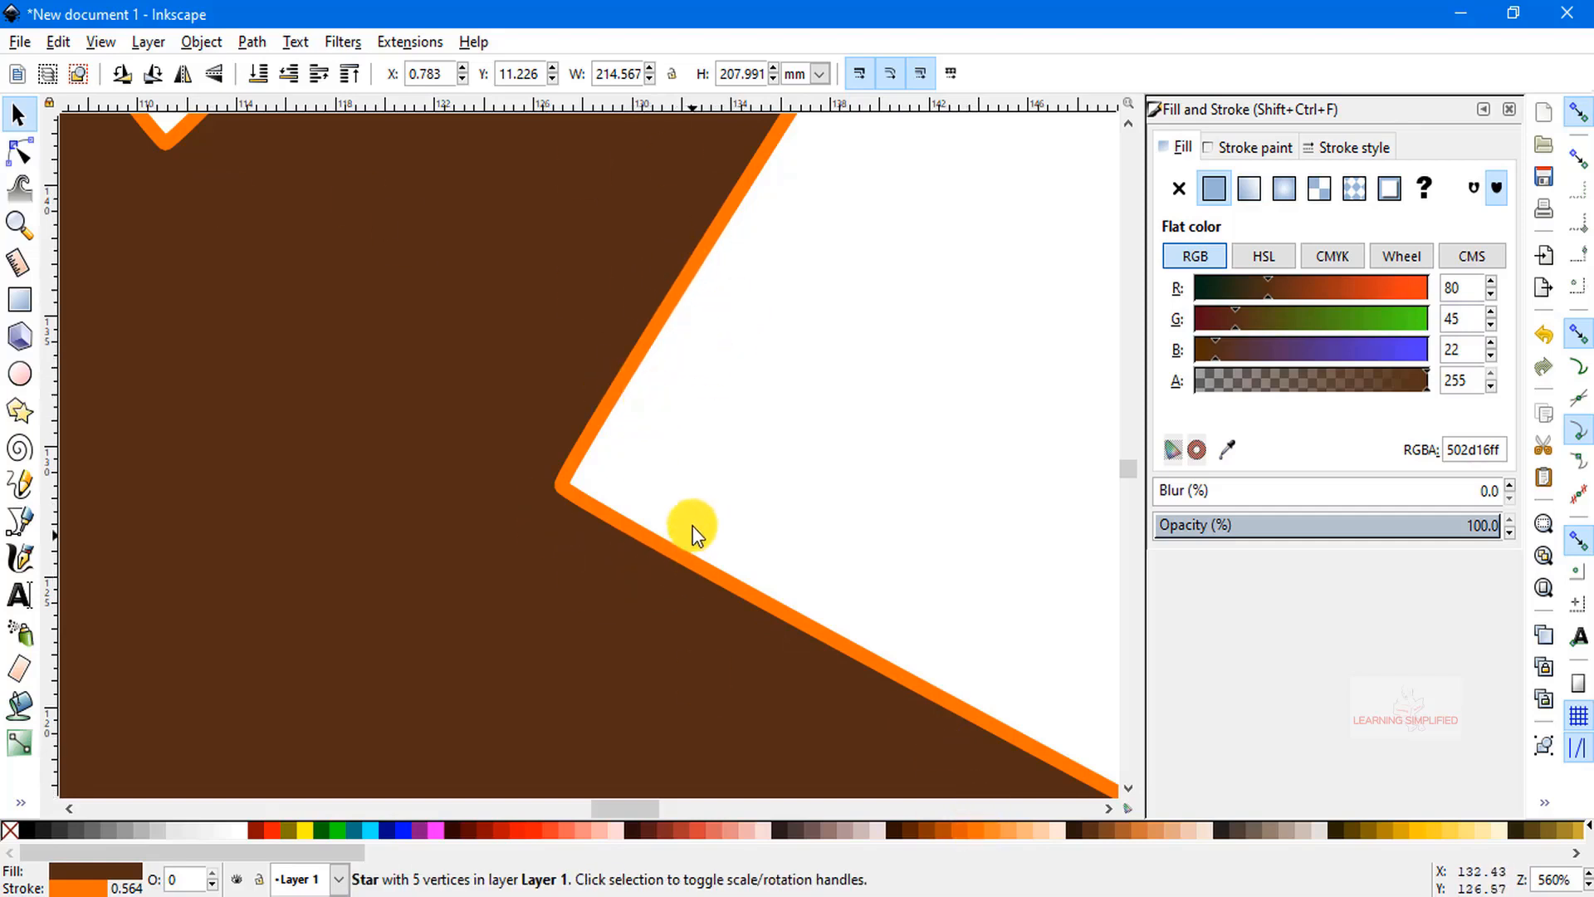
scroll(702, 487, down, 8)
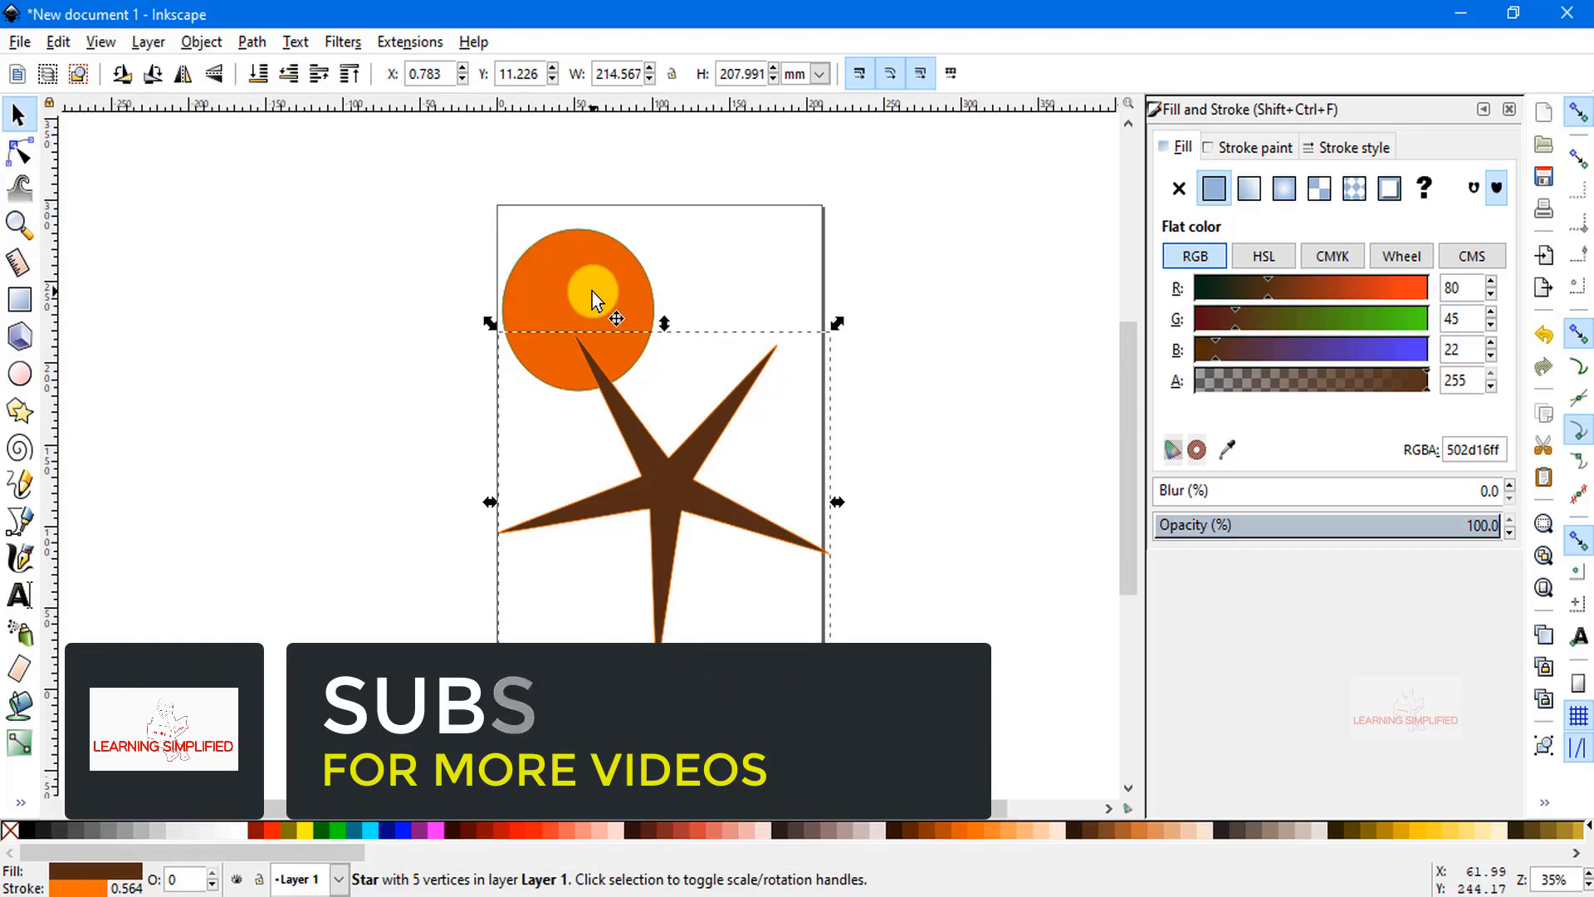
drag(591, 291, 601, 311)
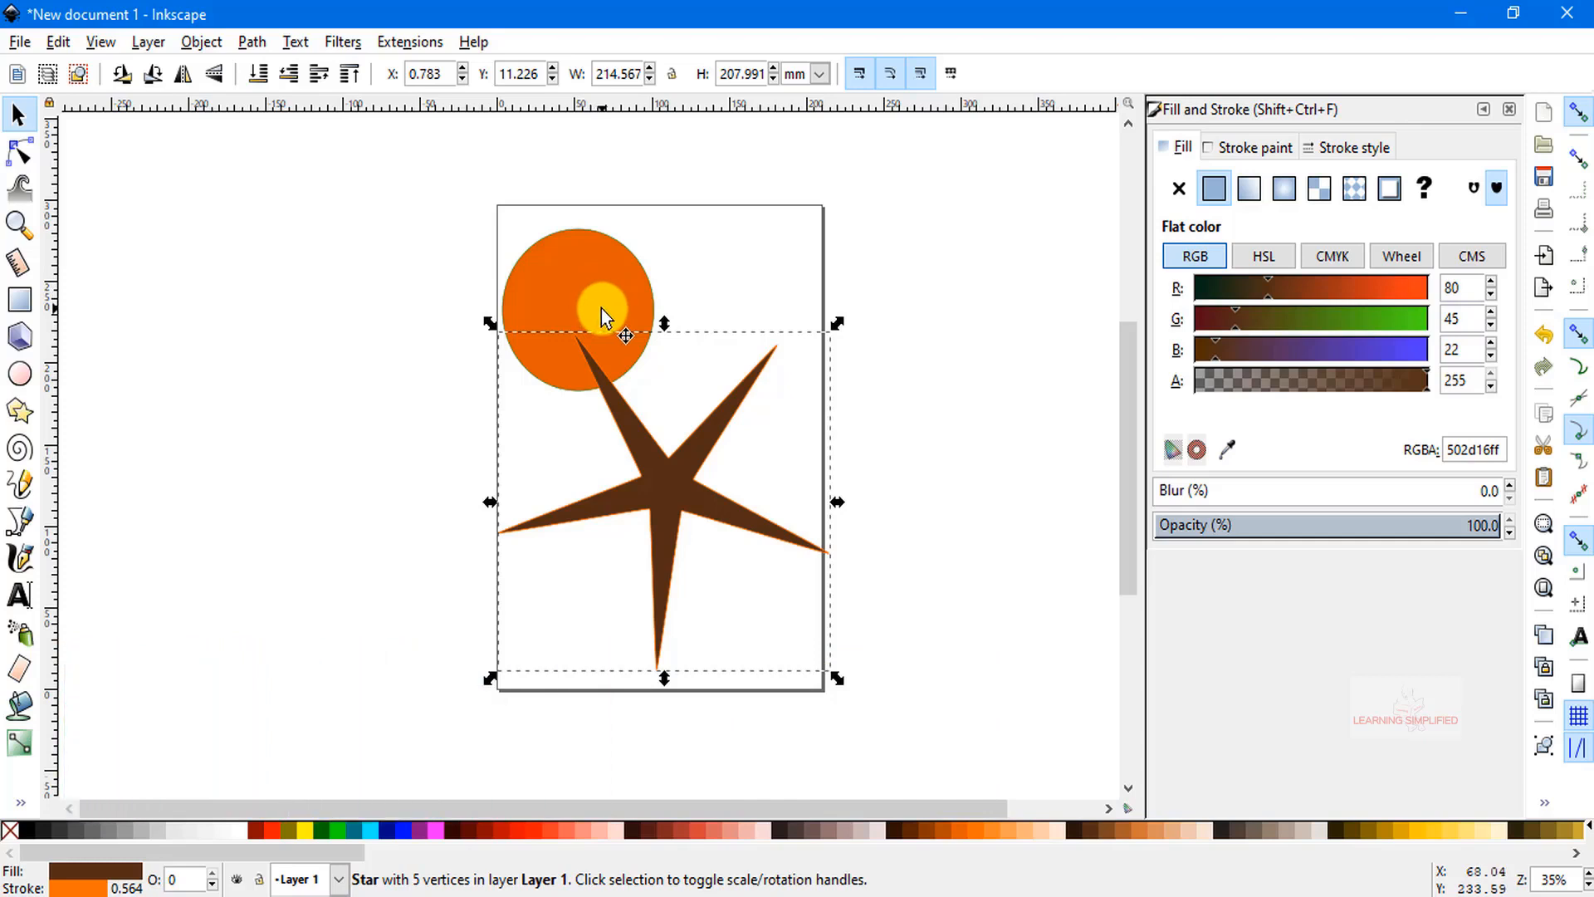